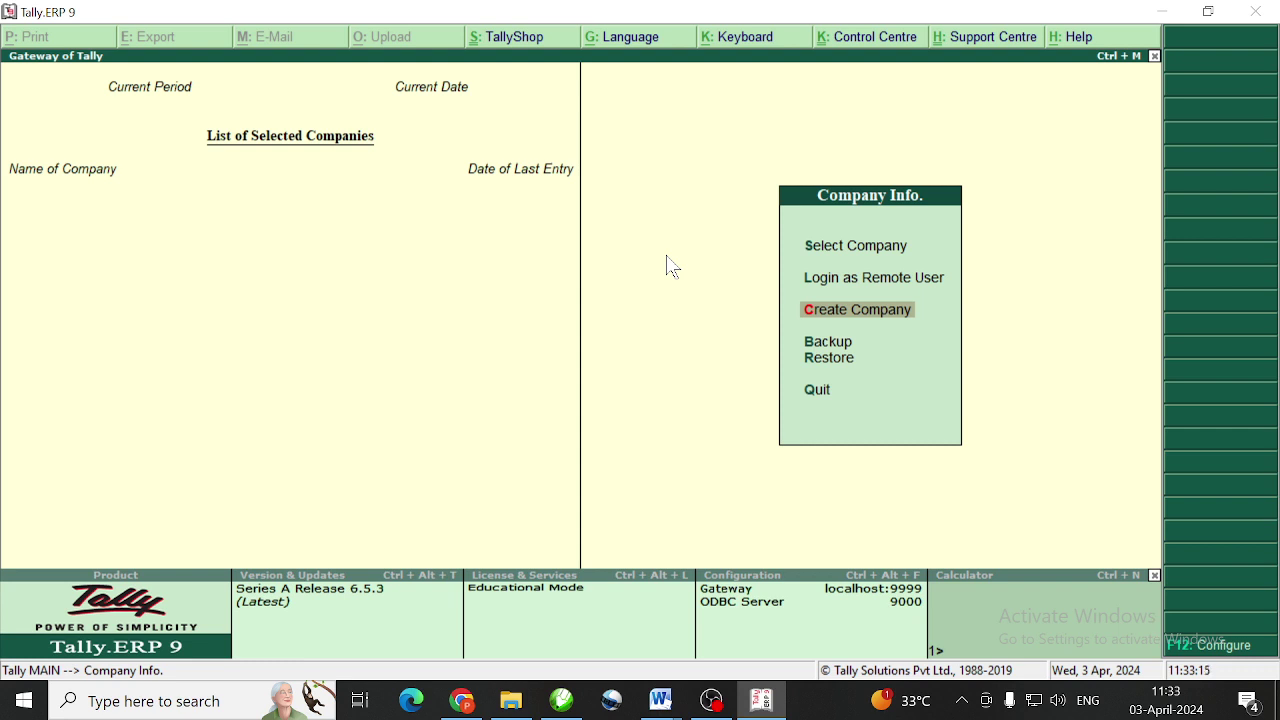
# Start Create Company from the Company Info. menu
pyautogui.press('Return')
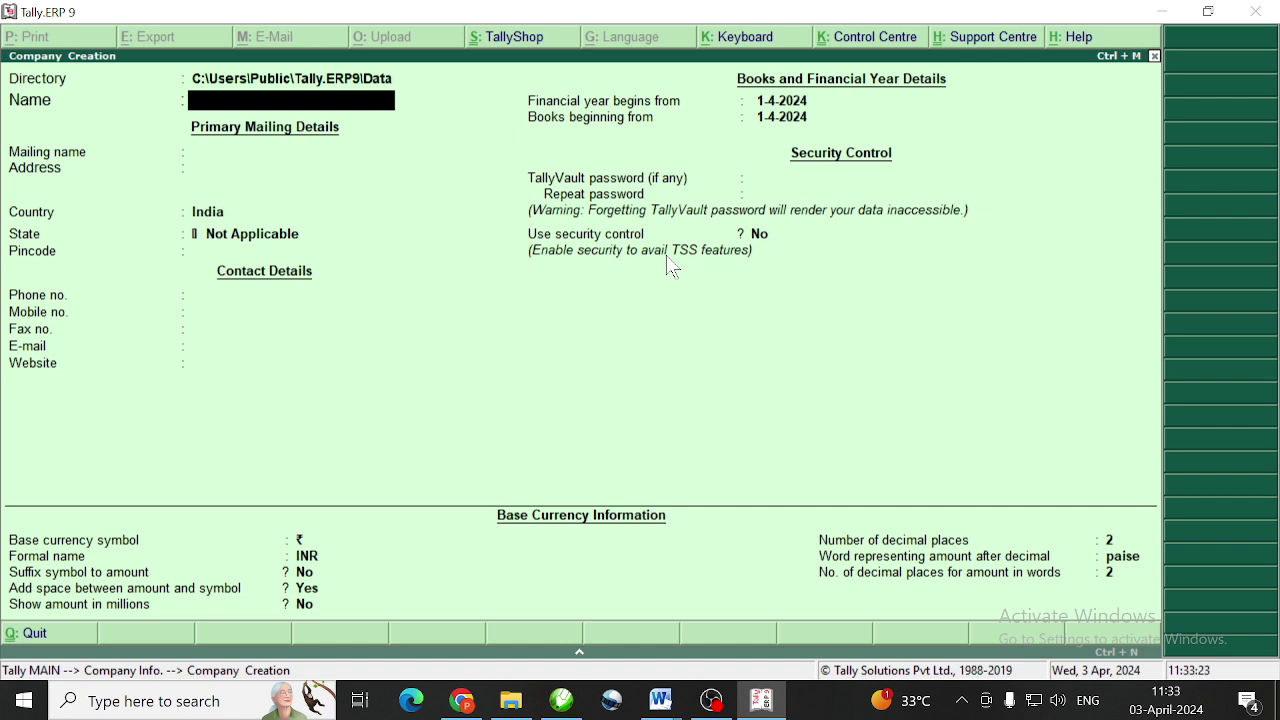
# Enter company name KEERATI AND COMAPNY, mailing name KM, country India and state Karnataka
pyautogui.write('KEERATI AND CO')
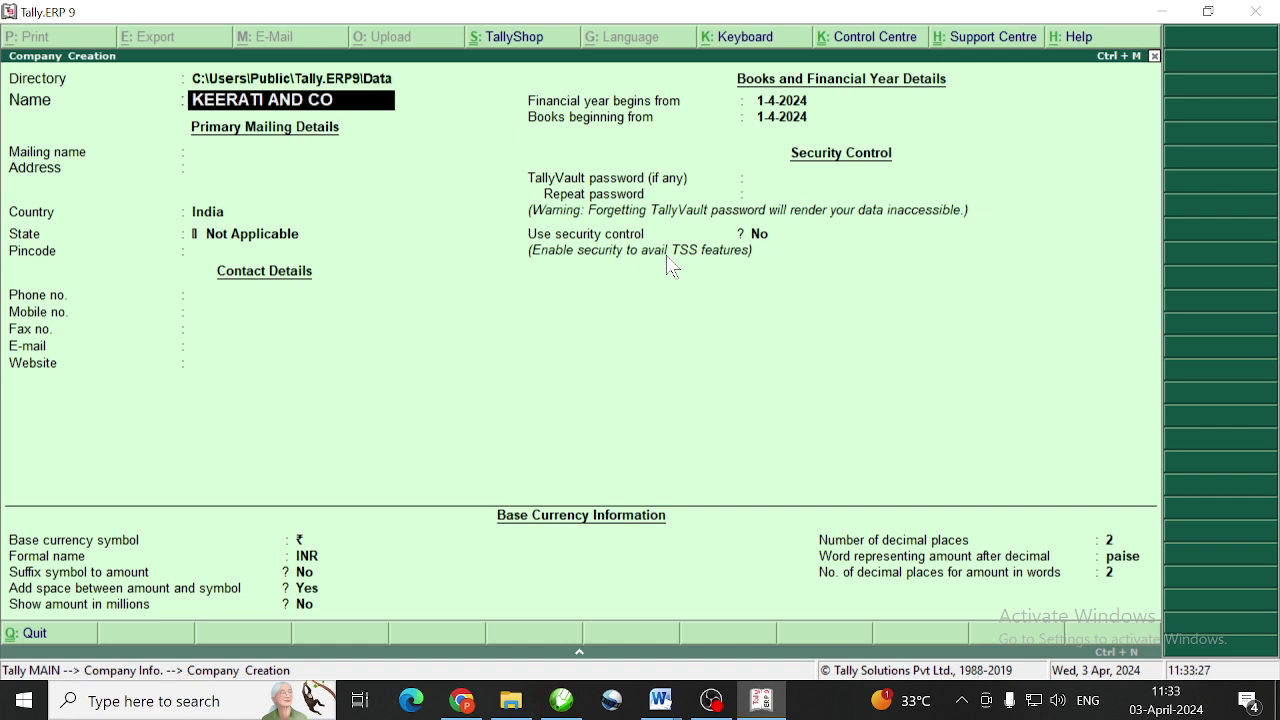
pyautogui.write('MAPNY')
pyautogui.press('Return')
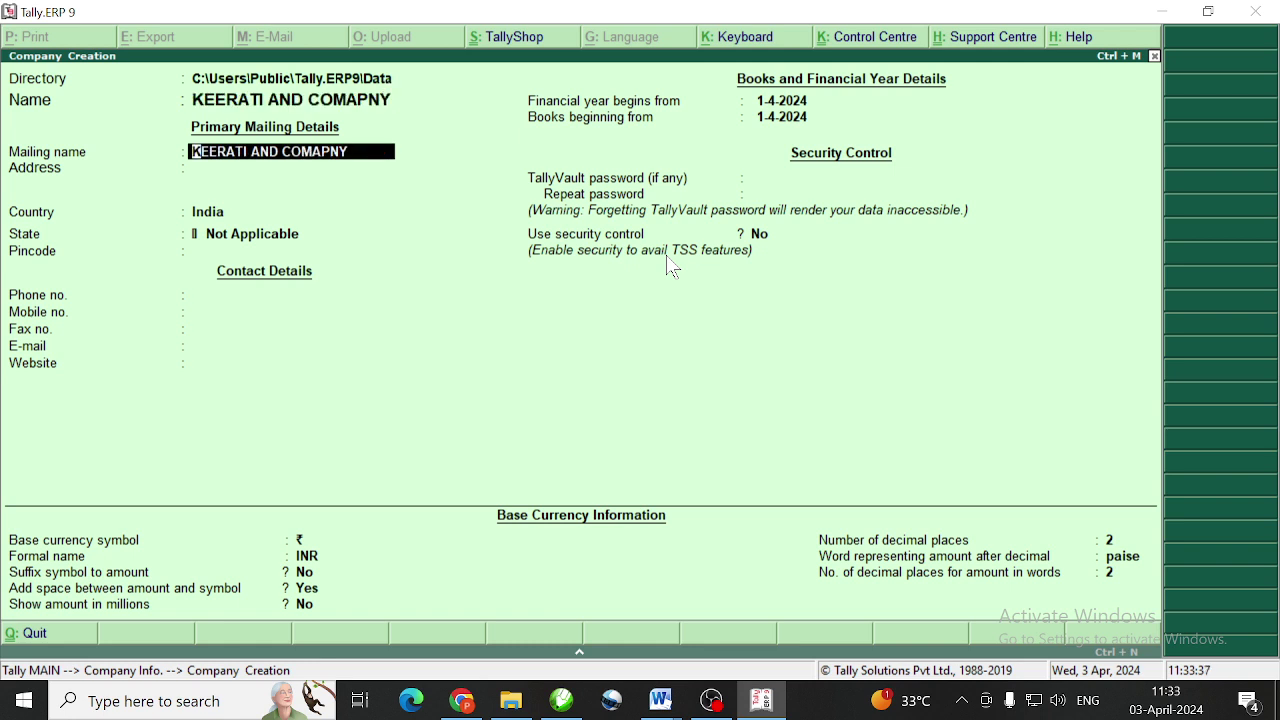
pyautogui.write('KM')
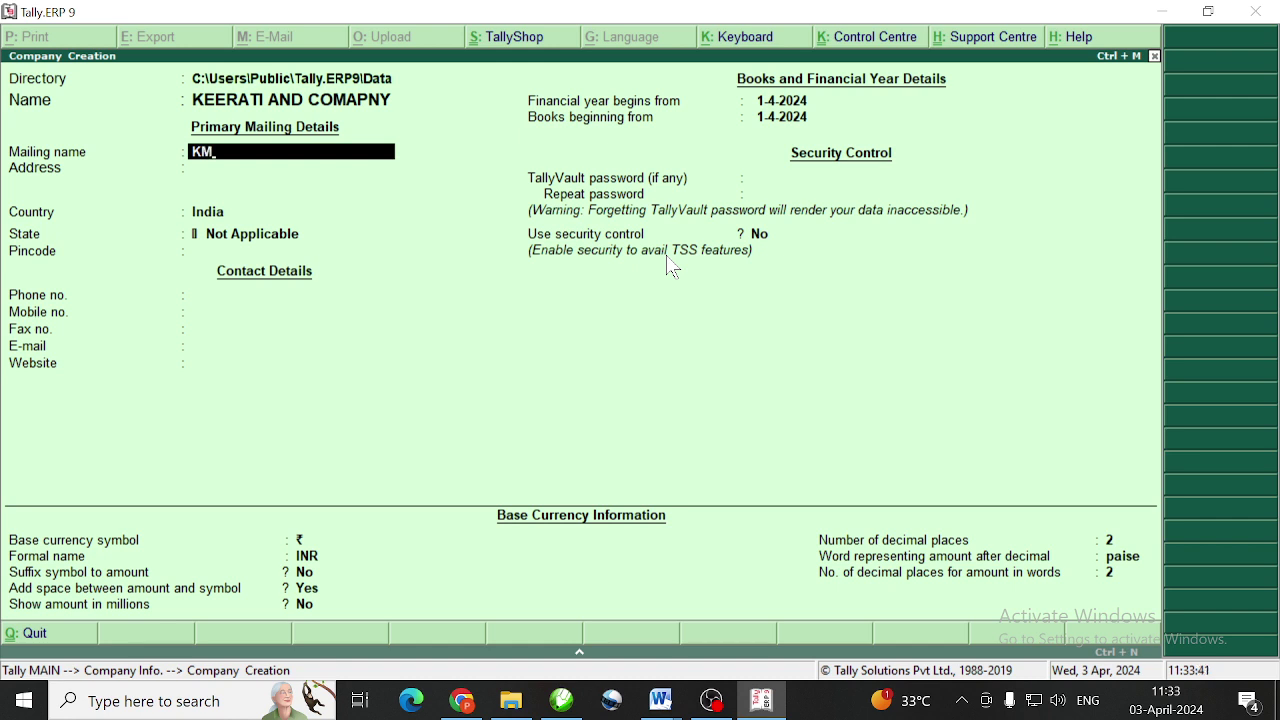
pyautogui.press('Return')
pyautogui.press('Return')
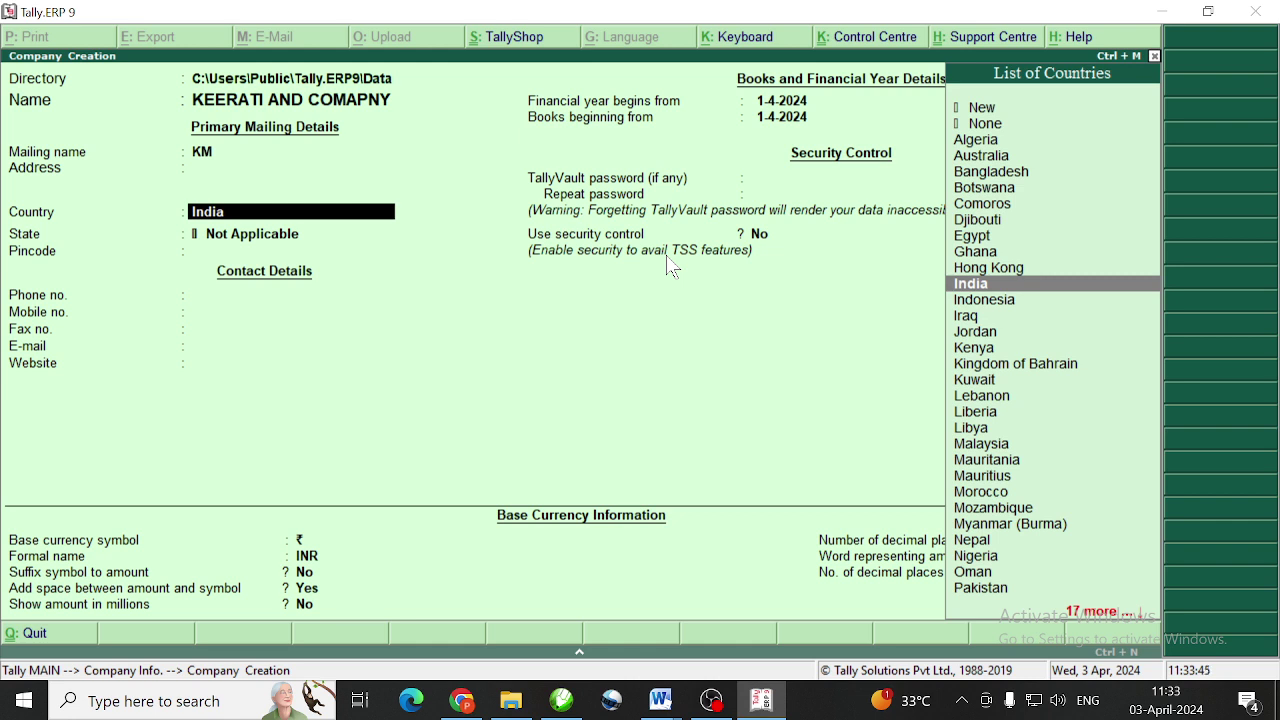
pyautogui.press('Return')
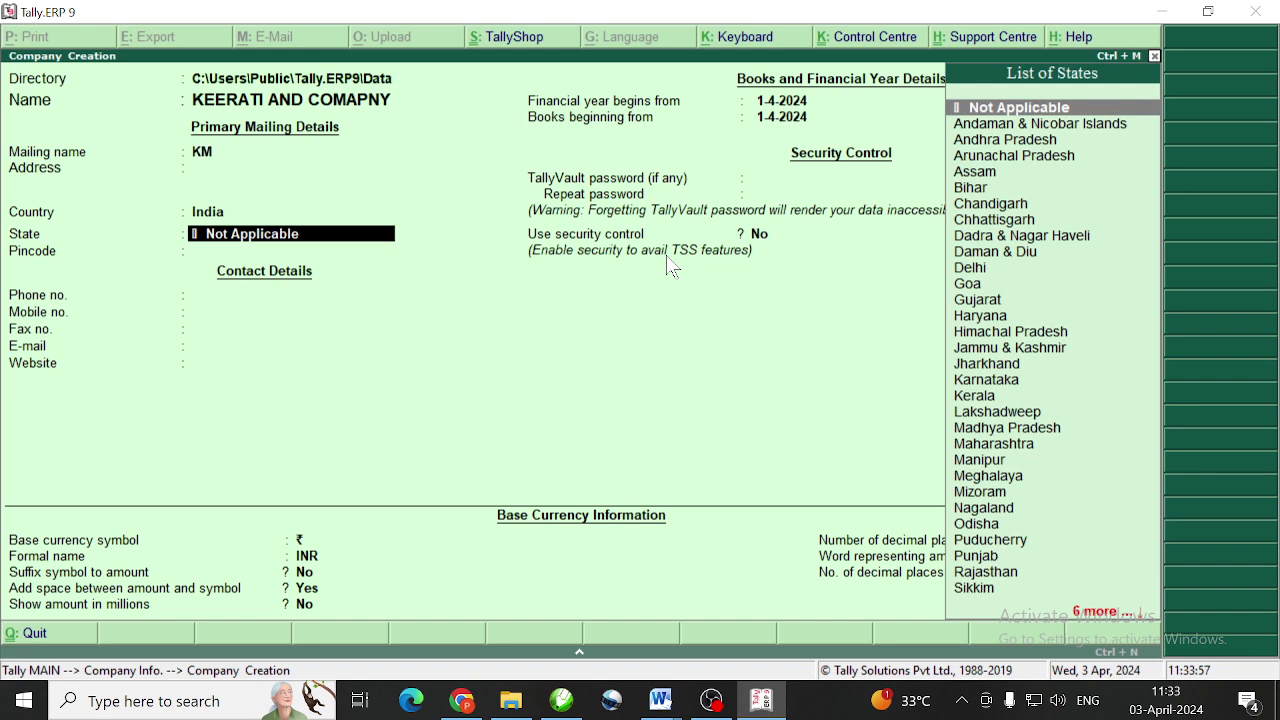
pyautogui.write('KAR')
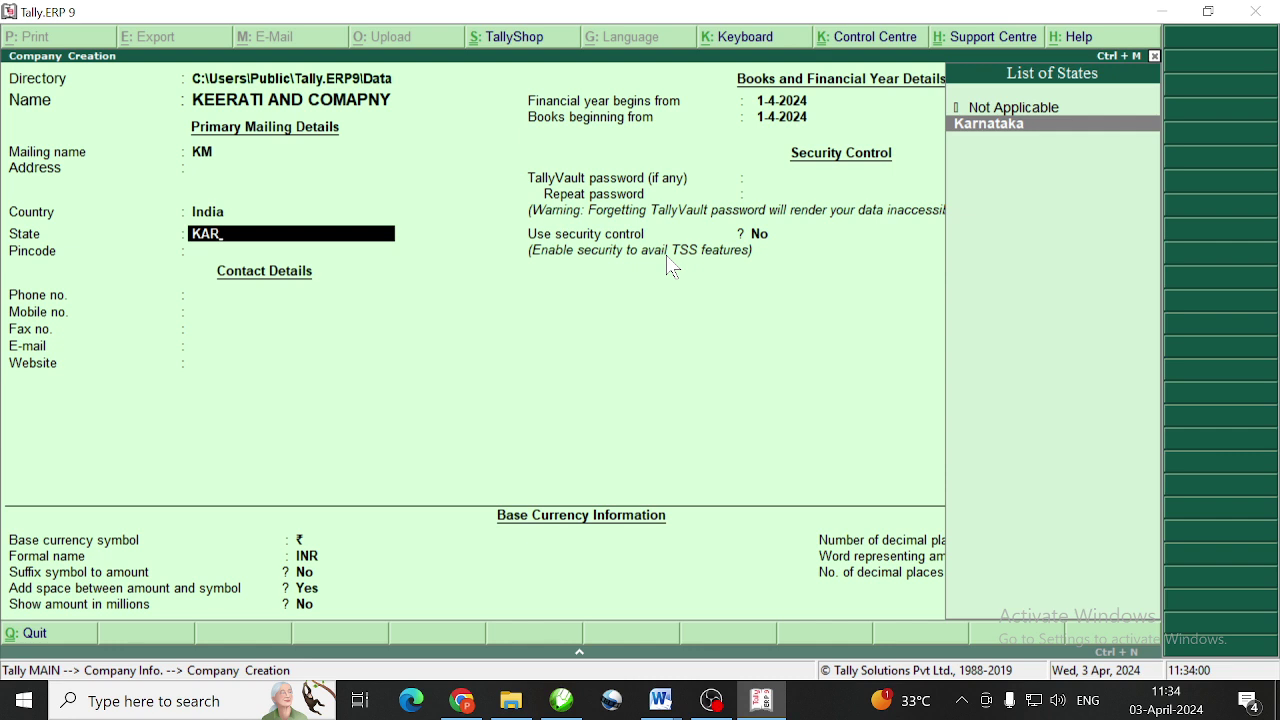
pyautogui.press('Return')
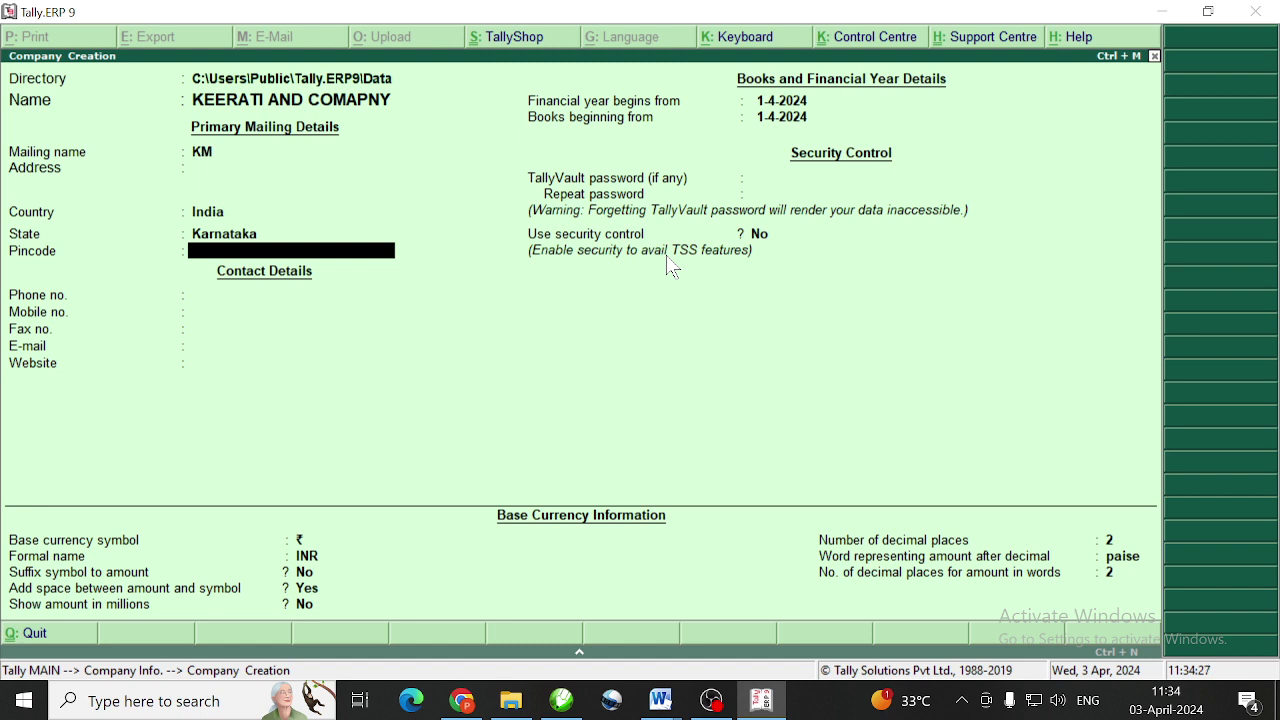
# Enter pincode 591307, keep default financial year and currency, and save the company
pyautogui.write('591307')
pyautogui.press('Return')
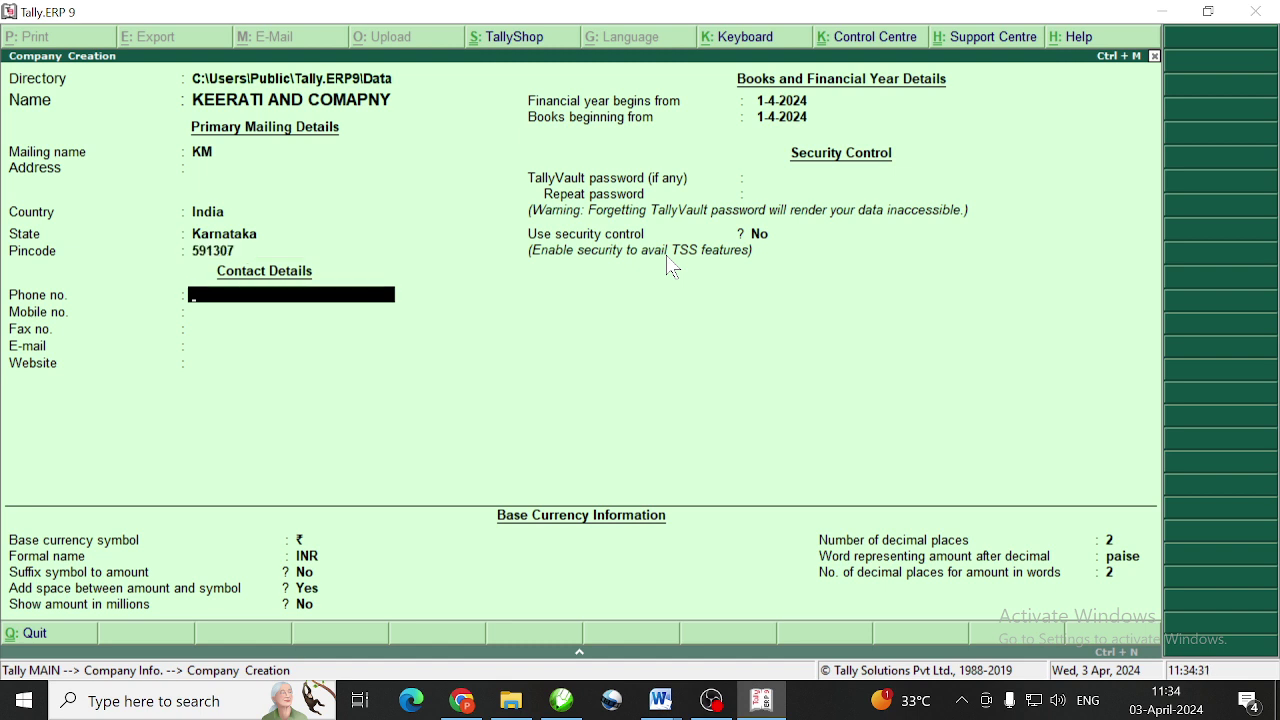
pyautogui.press('Return')
pyautogui.press('Return')
pyautogui.press('Return')
pyautogui.press('Return')
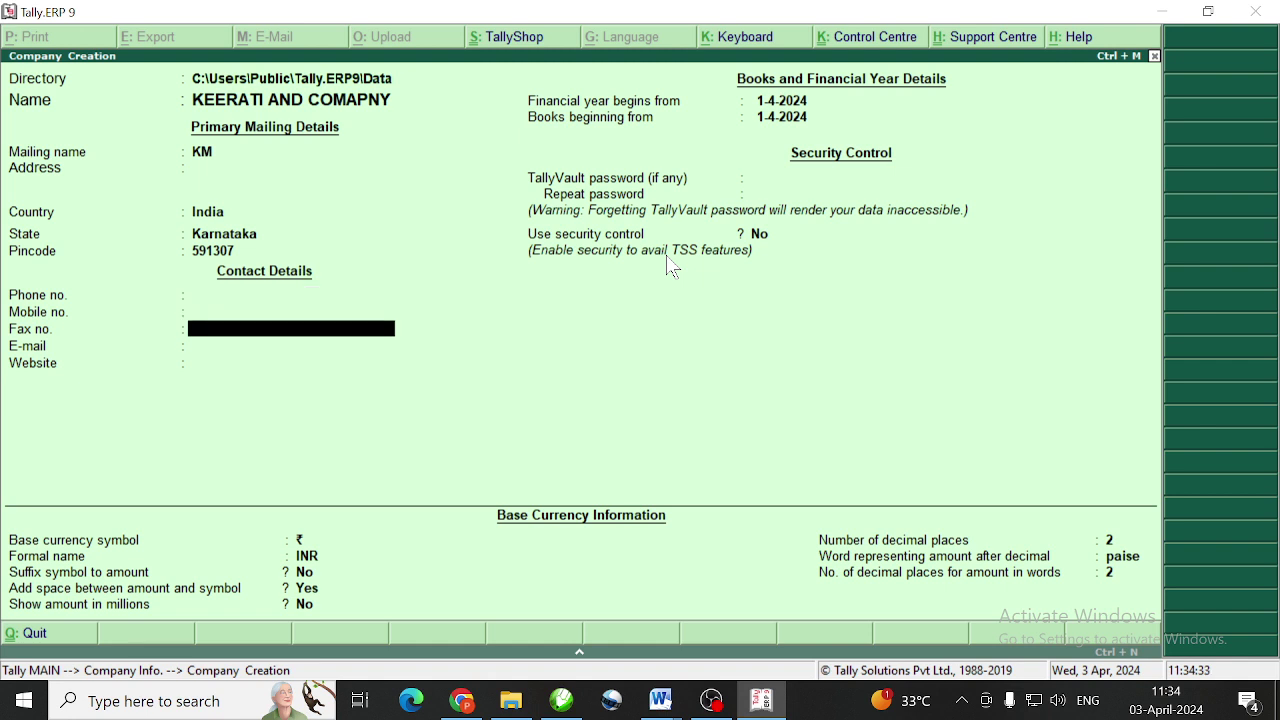
pyautogui.press('Return')
pyautogui.press('Return')
pyautogui.press('Return')
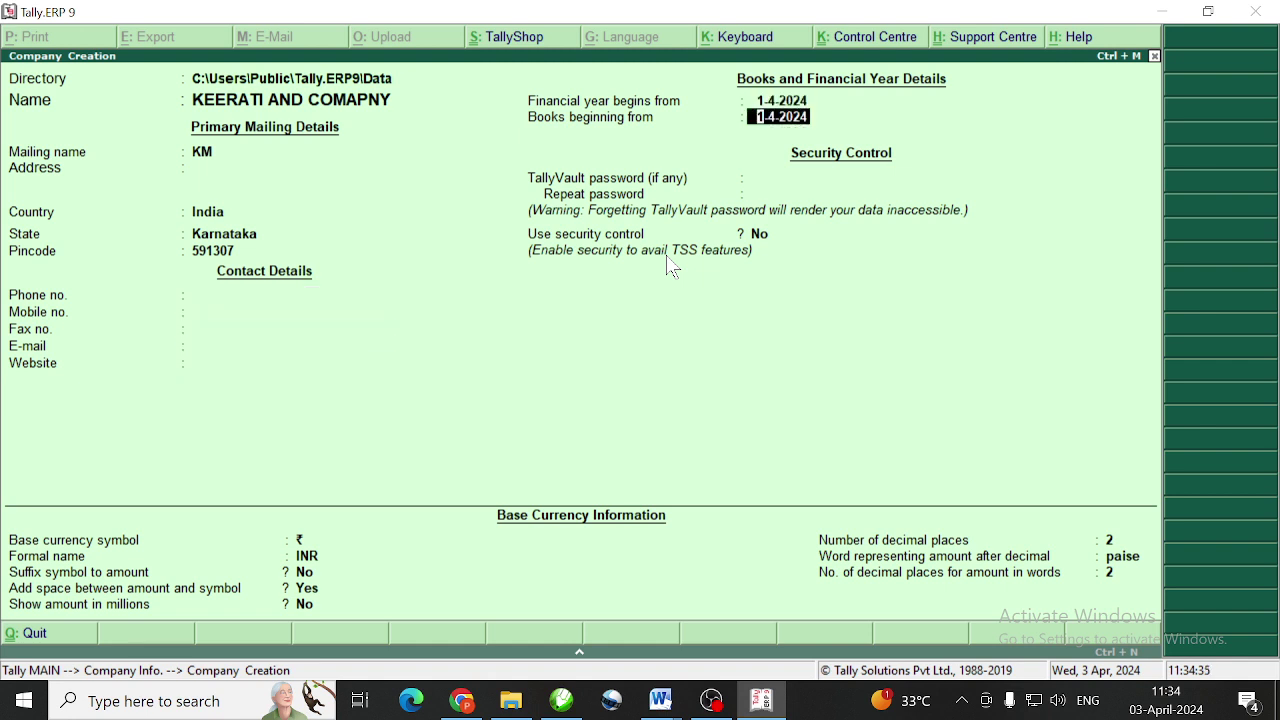
pyautogui.press('Return')
pyautogui.press('Return')
pyautogui.press('Return')
pyautogui.press('Return')
pyautogui.press('Return')
pyautogui.press('Return')
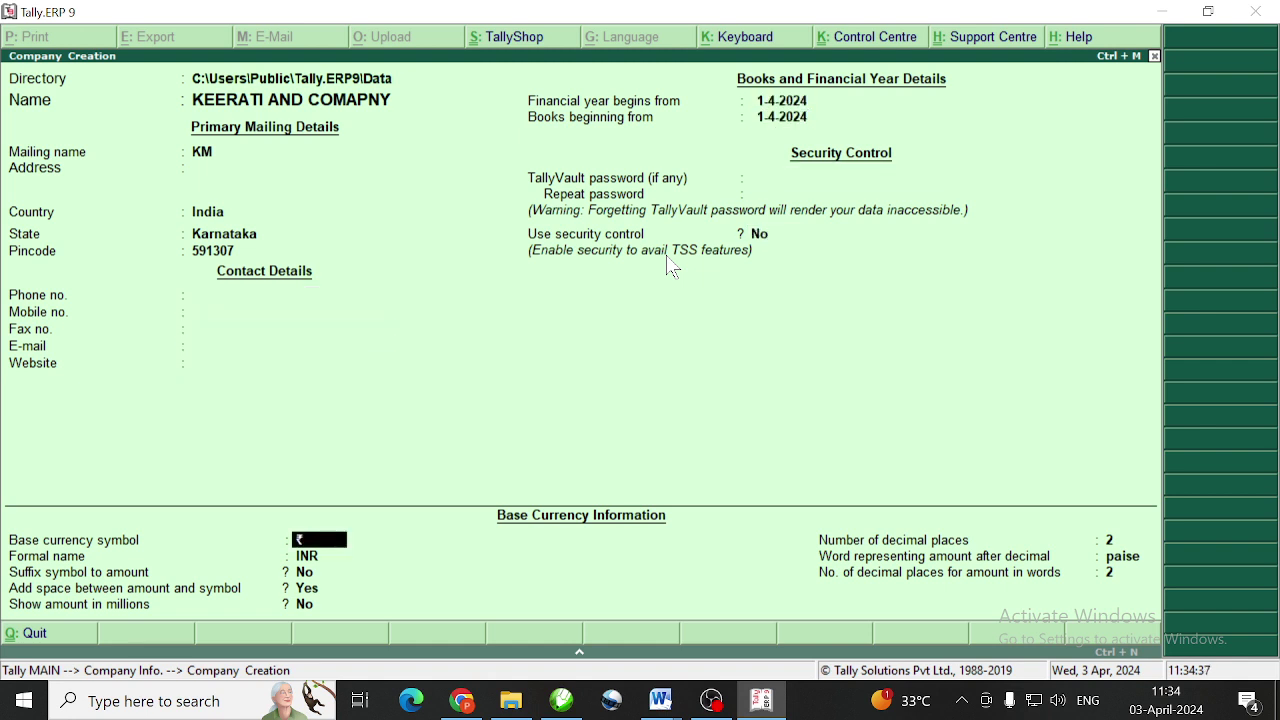
pyautogui.press('Return')
pyautogui.press('Return')
pyautogui.press('Return')
pyautogui.press('Return')
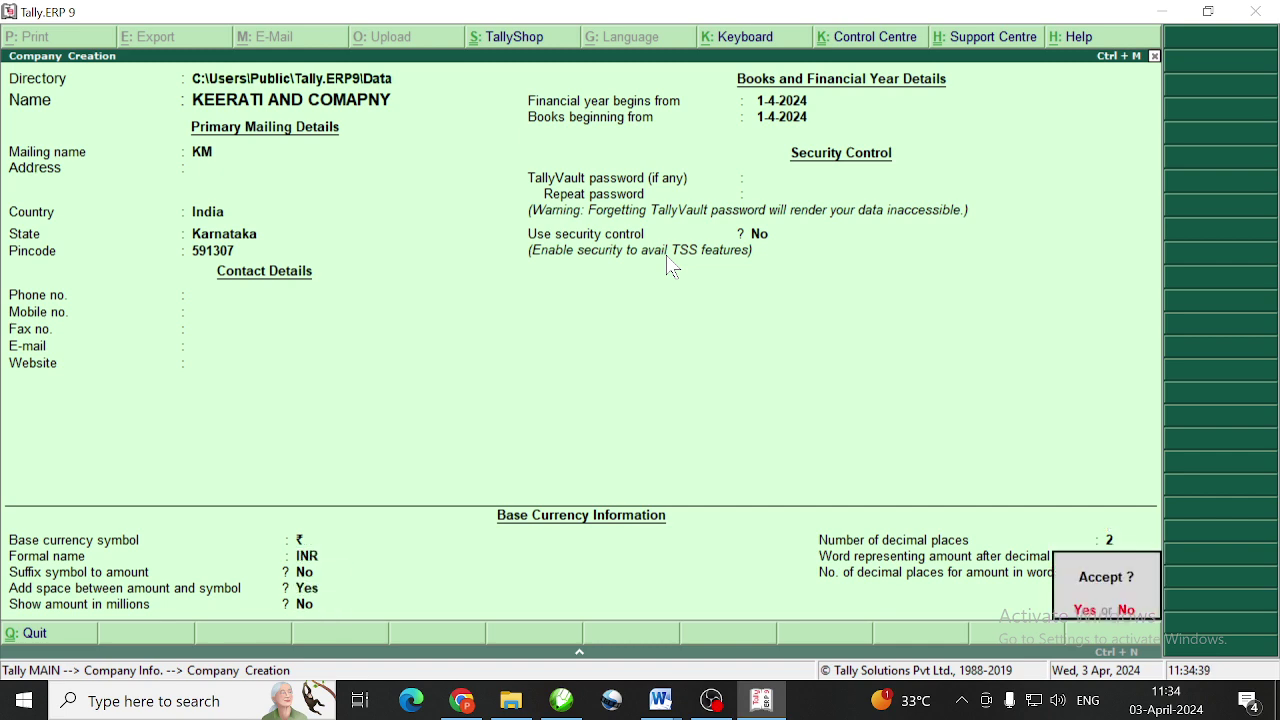
pyautogui.press('Return')
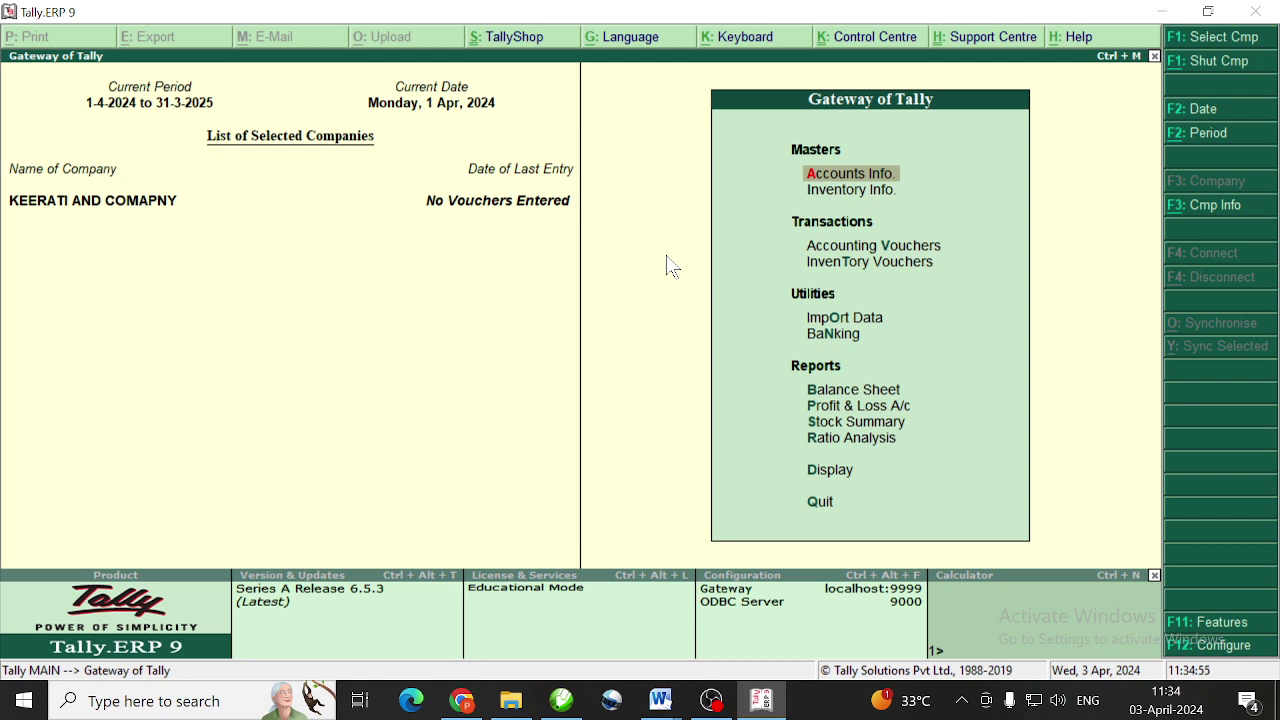
# In F11 Statutory & Taxation, set Enable GST to Yes and Set/alter GST details to Yes
pyautogui.press('F11')
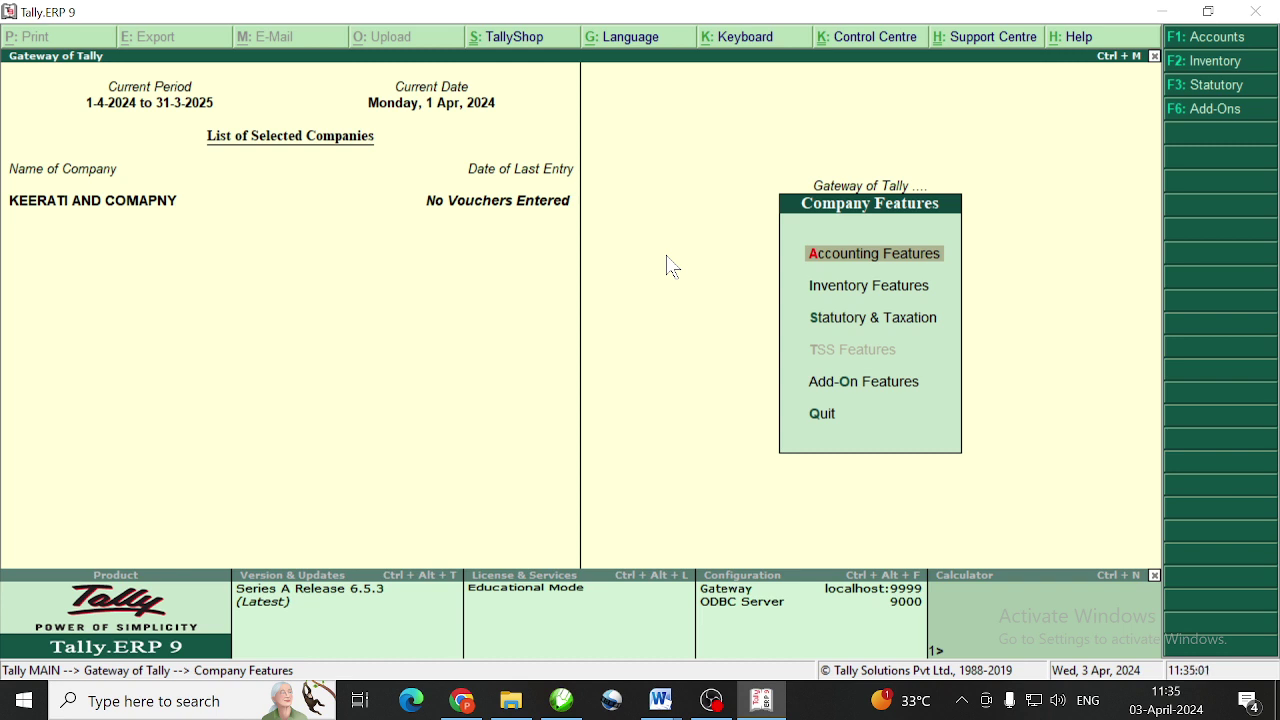
pyautogui.press('Down')
pyautogui.press('Down')
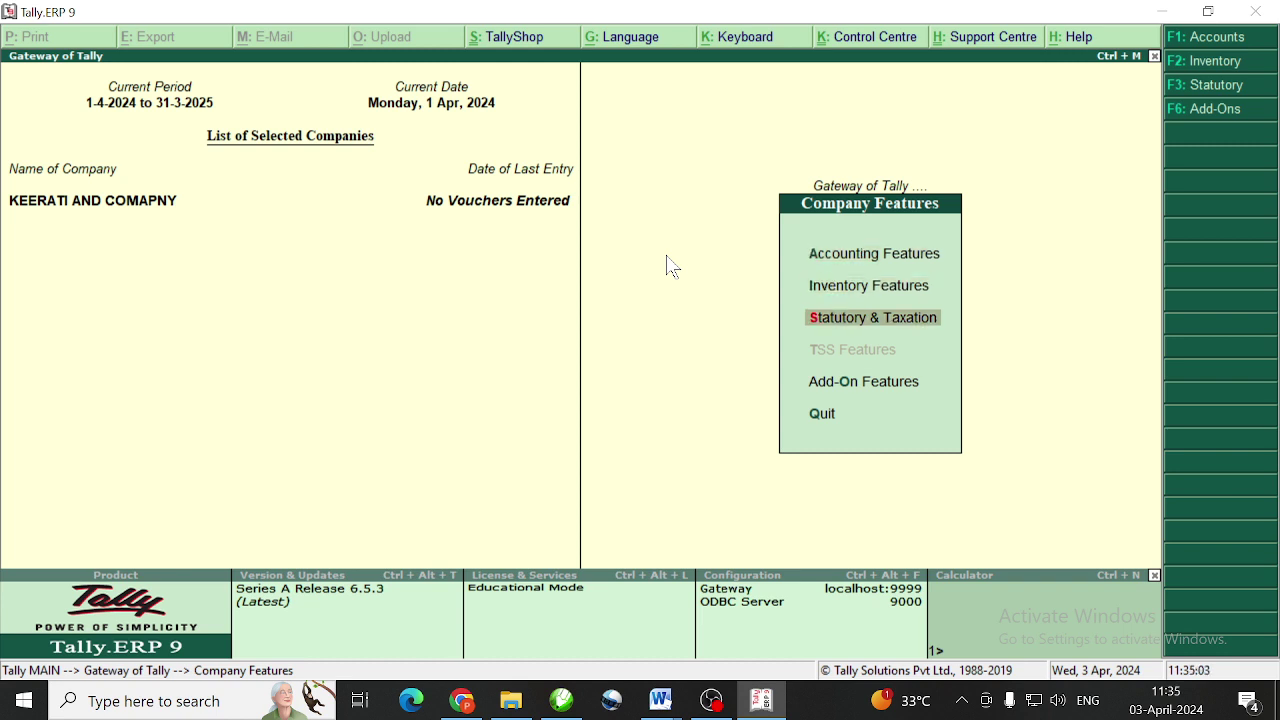
pyautogui.press('Return')
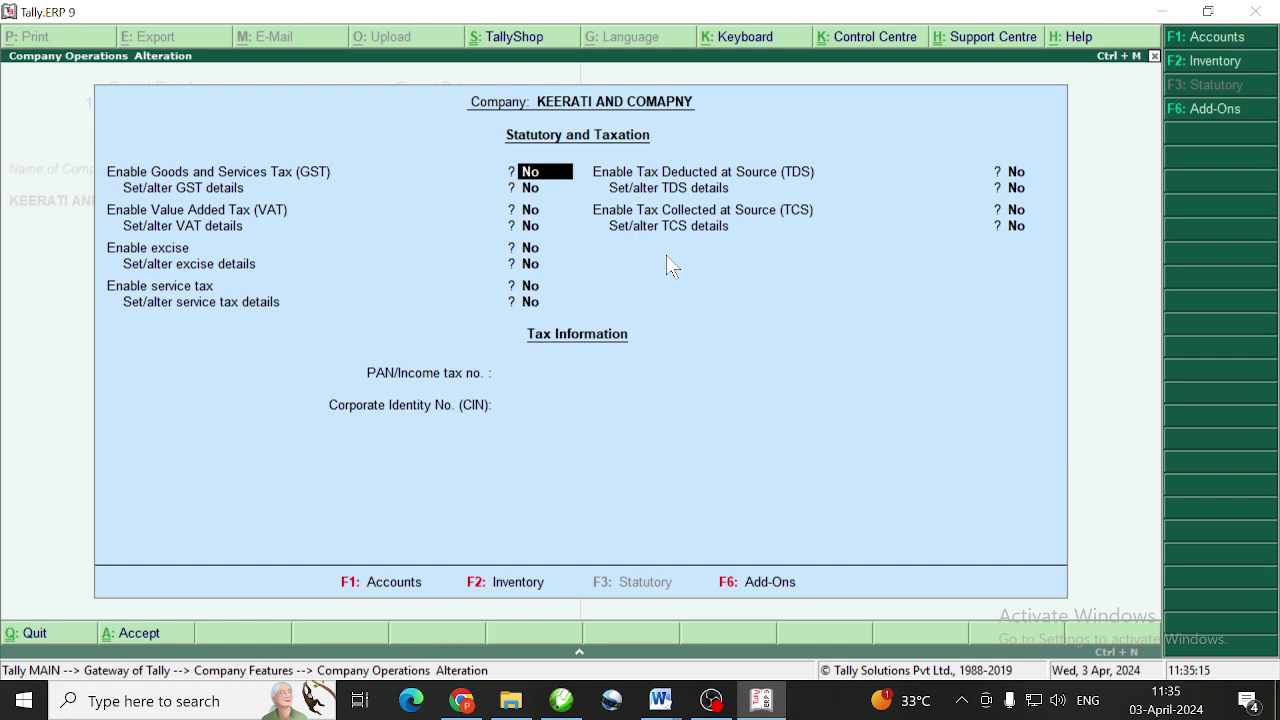
pyautogui.write('y')
pyautogui.press('Return')
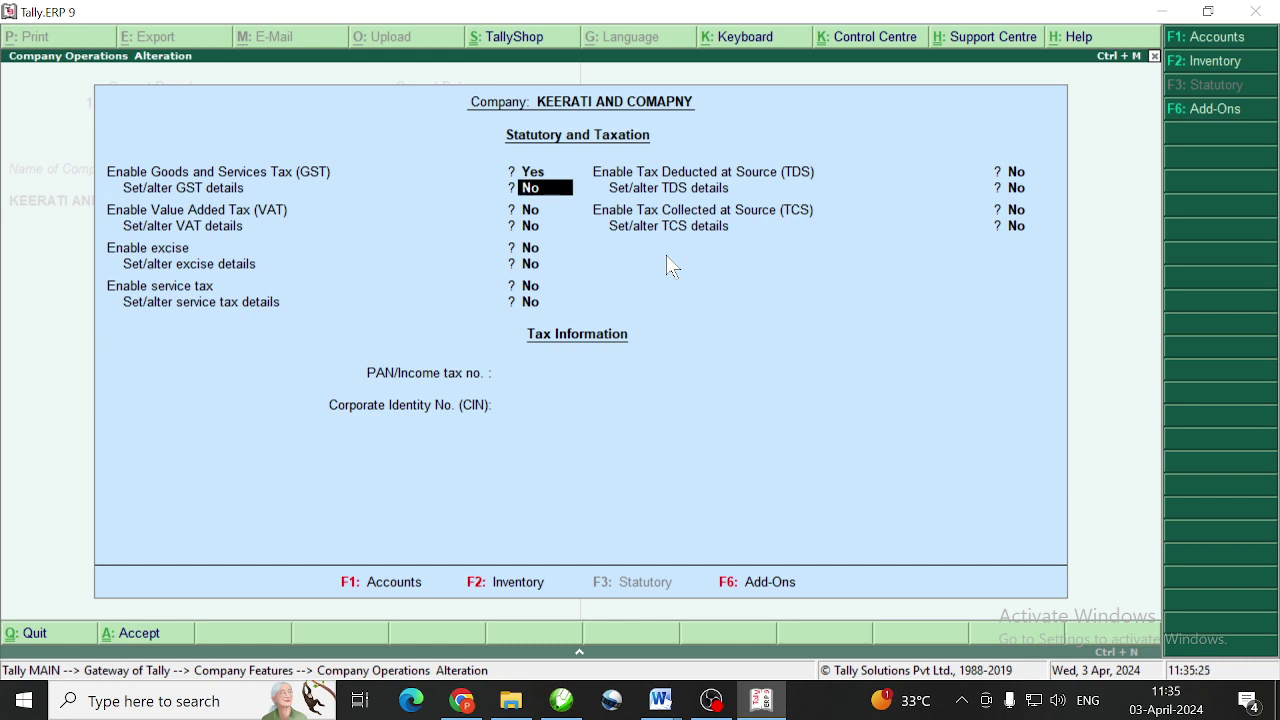
pyautogui.write('y')
pyautogui.press('Return')
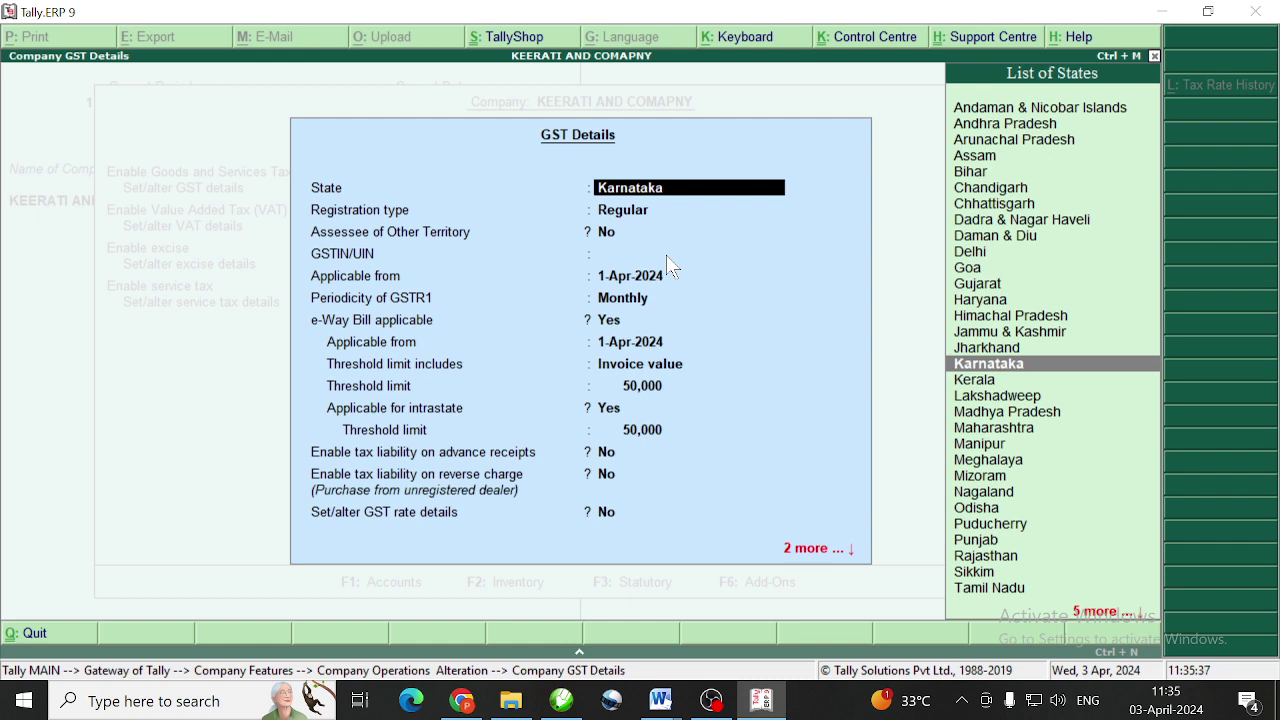
# Keep Karnataka as the GST state and Regular as the registration type
pyautogui.press('Return')
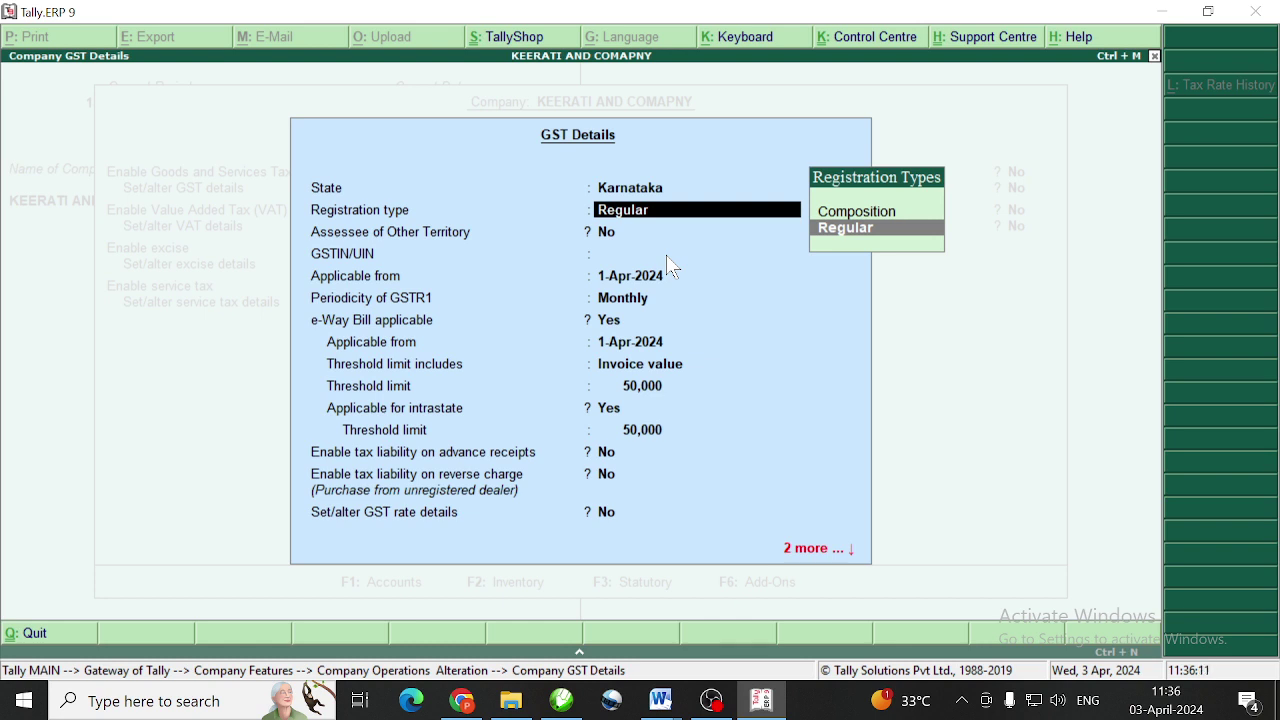
pyautogui.press('Return')
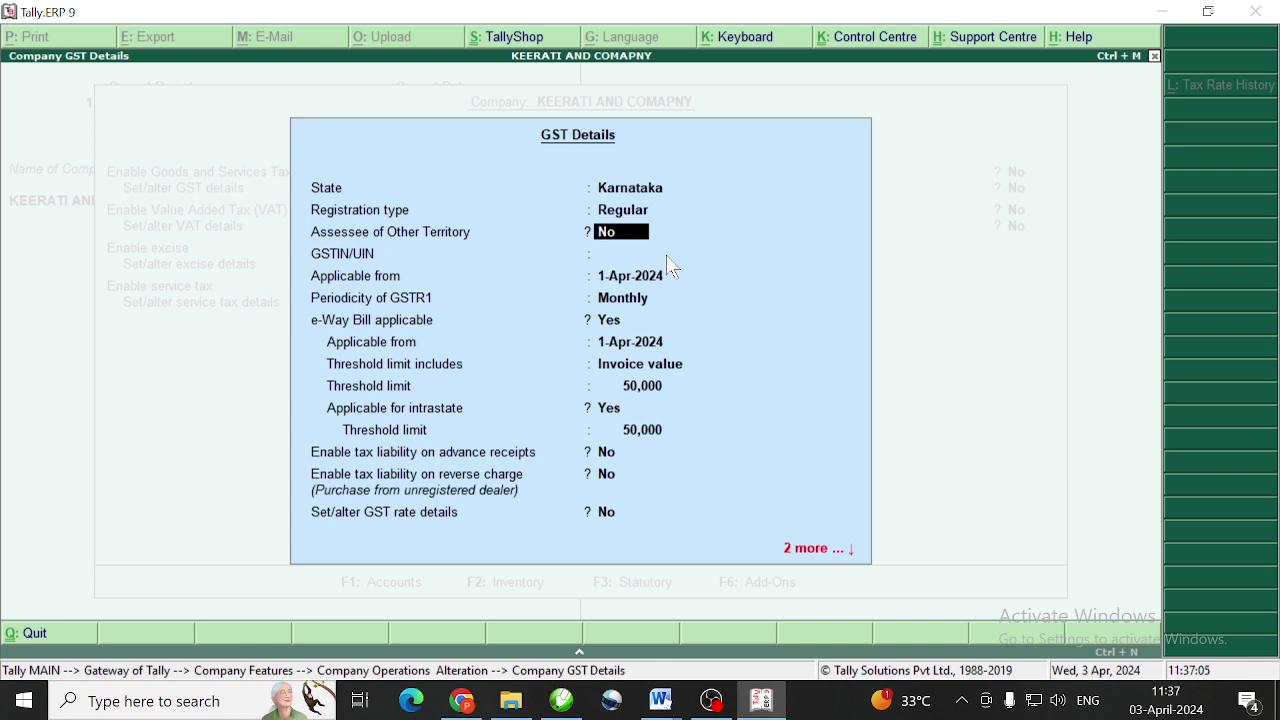
# Enter the company's GSTIN/UIN and accept it past the verification warning
pyautogui.press('Return')
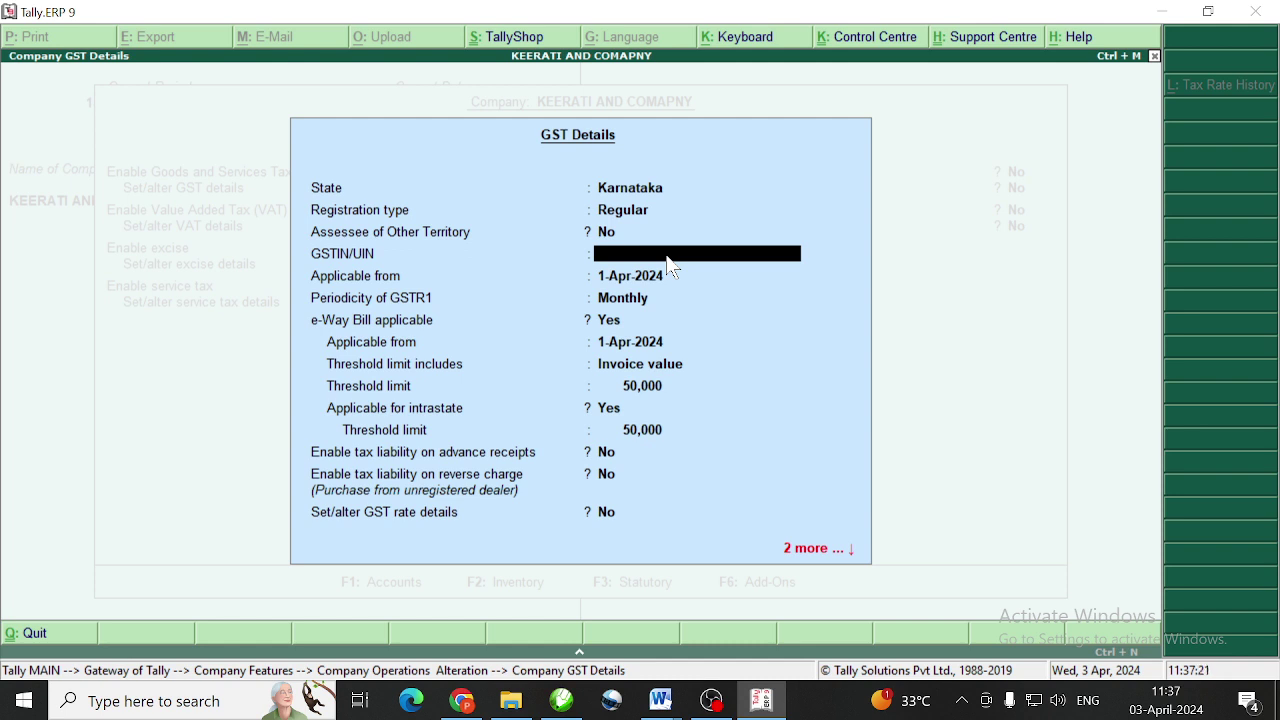
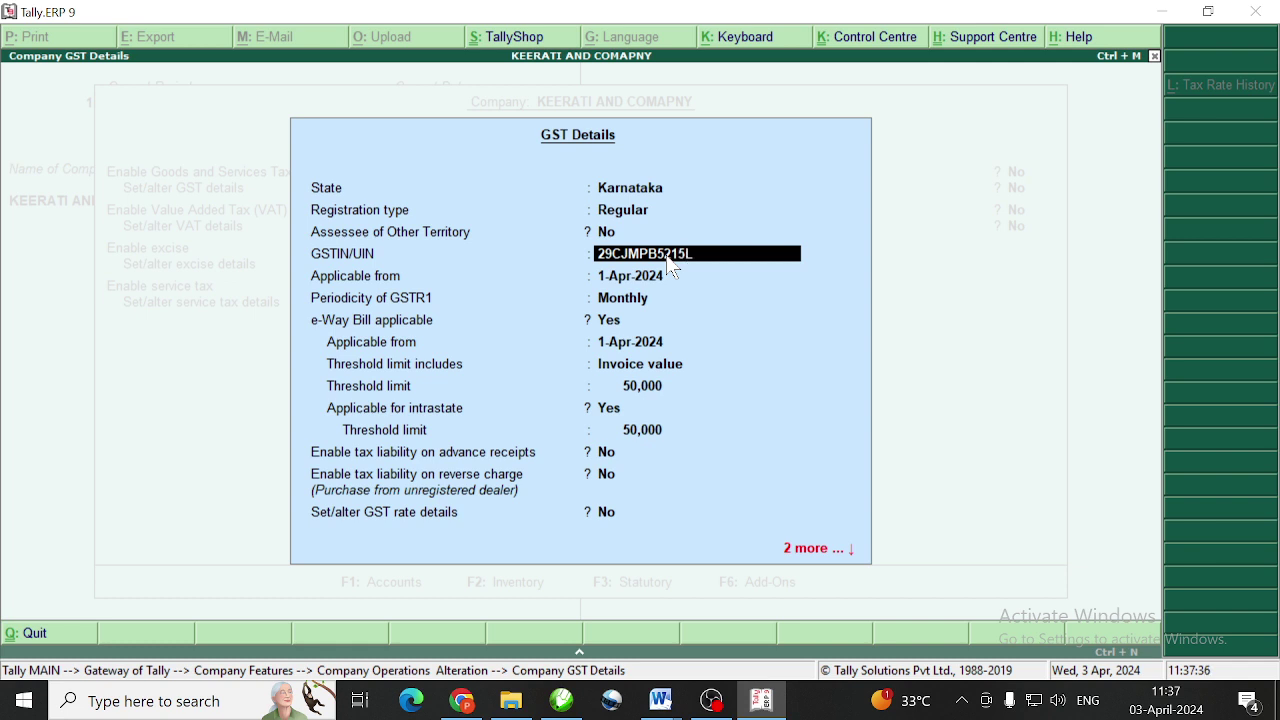
pyautogui.press('Return')
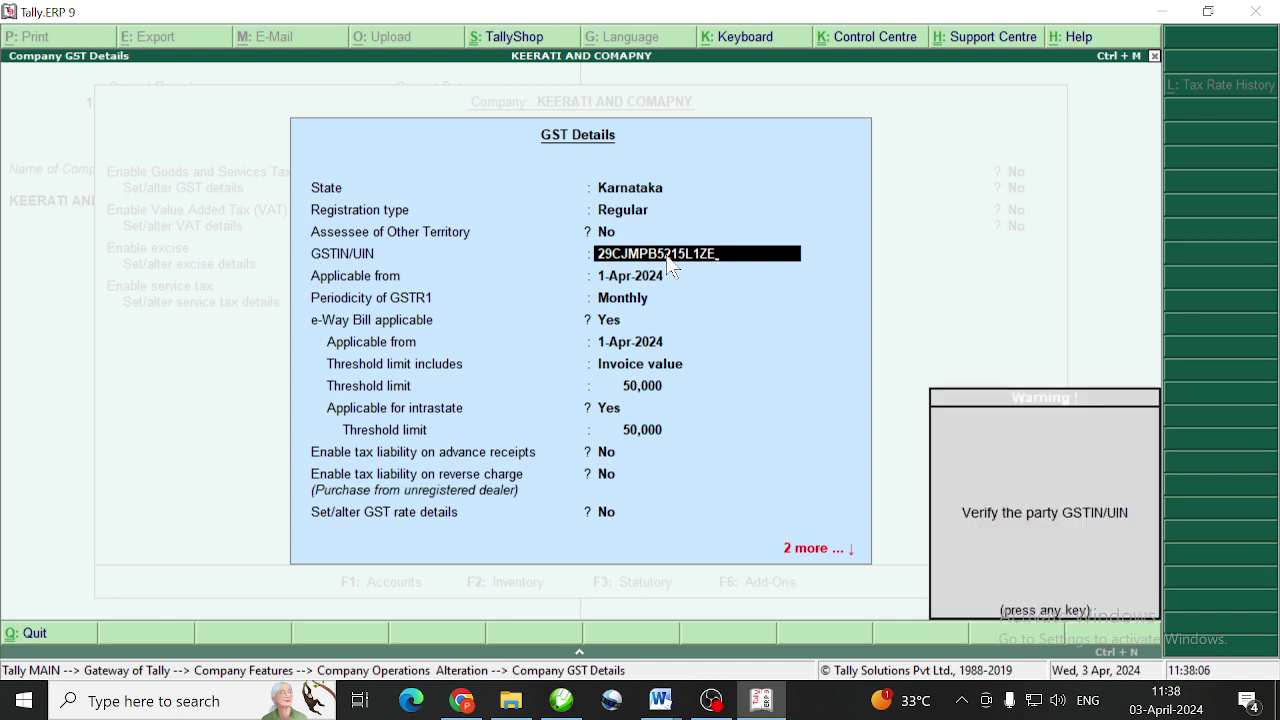
pyautogui.press('Return')
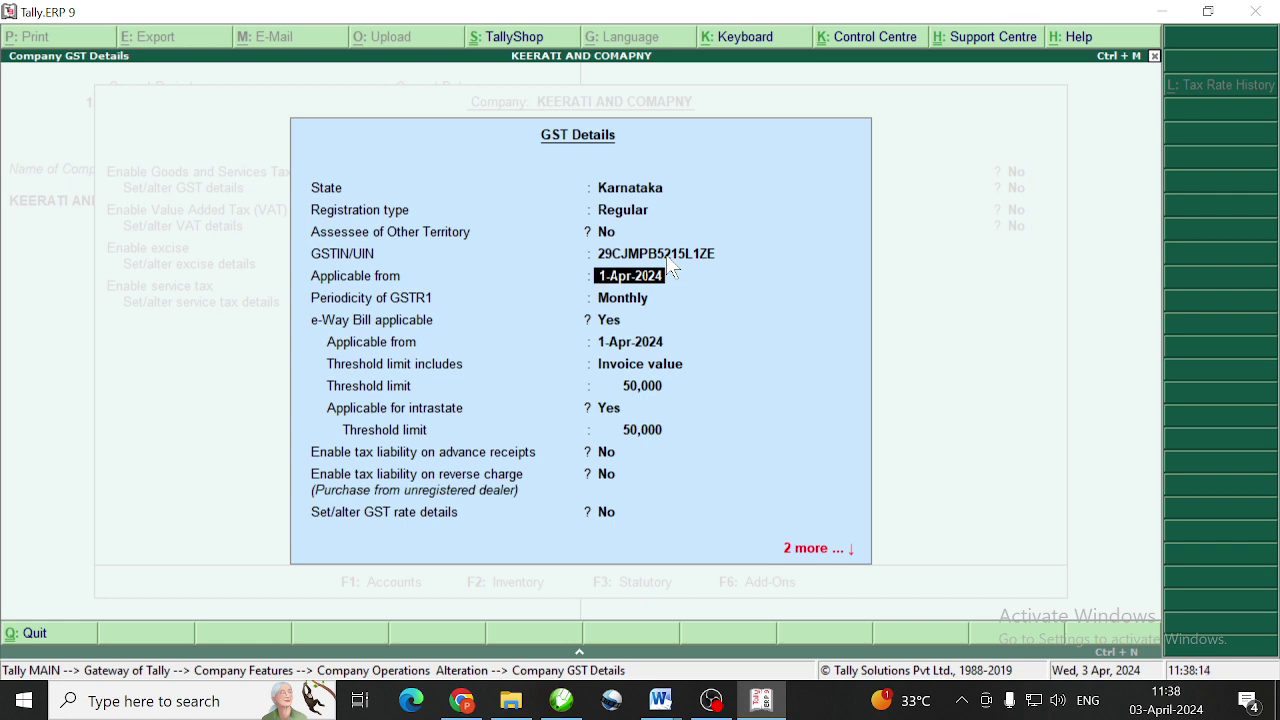
# Set GSTR1 periodicity to Monthly and keep e-Way Bill applicable with default 50,000 thresholds
pyautogui.press('Return')
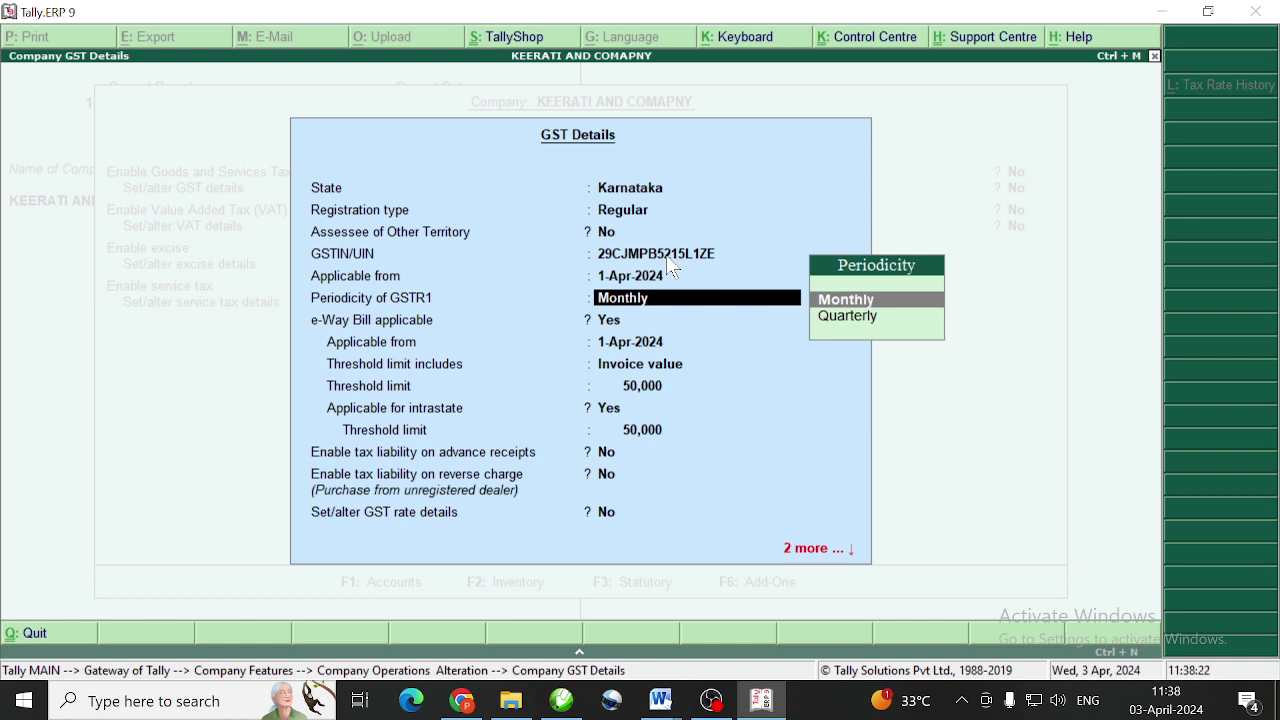
pyautogui.press('Down')
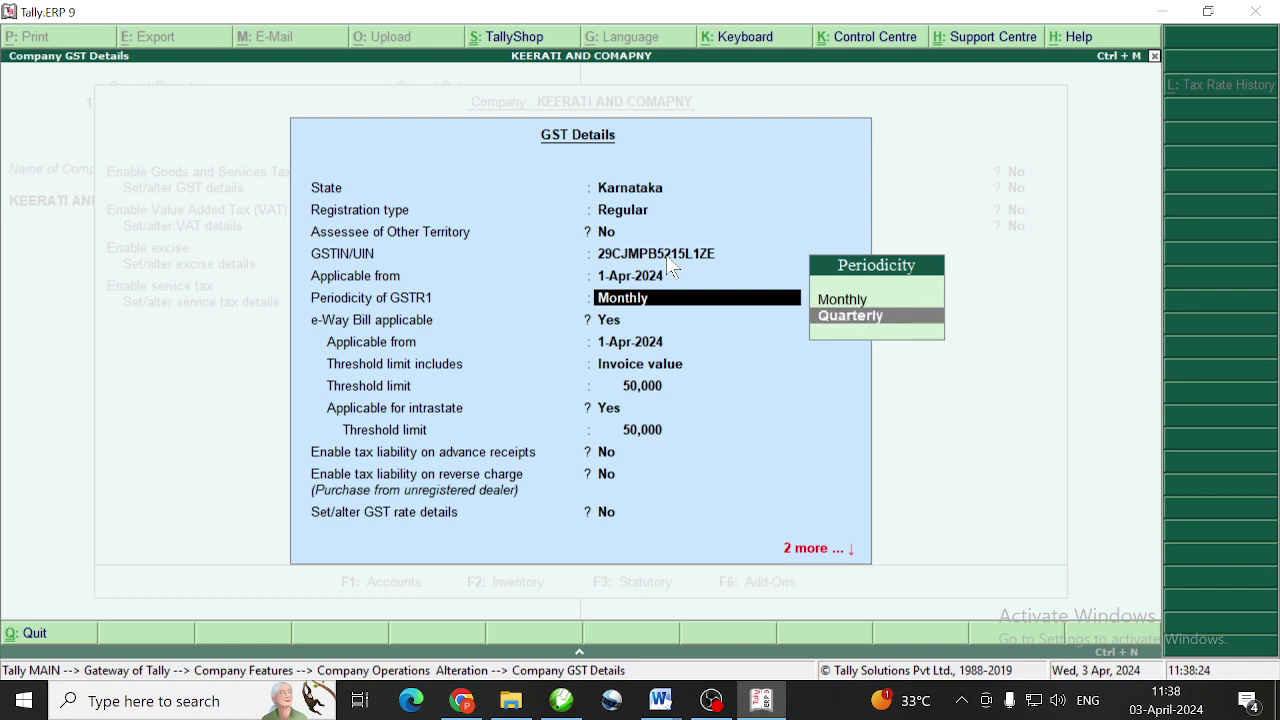
pyautogui.press('Up')
pyautogui.press('Return')
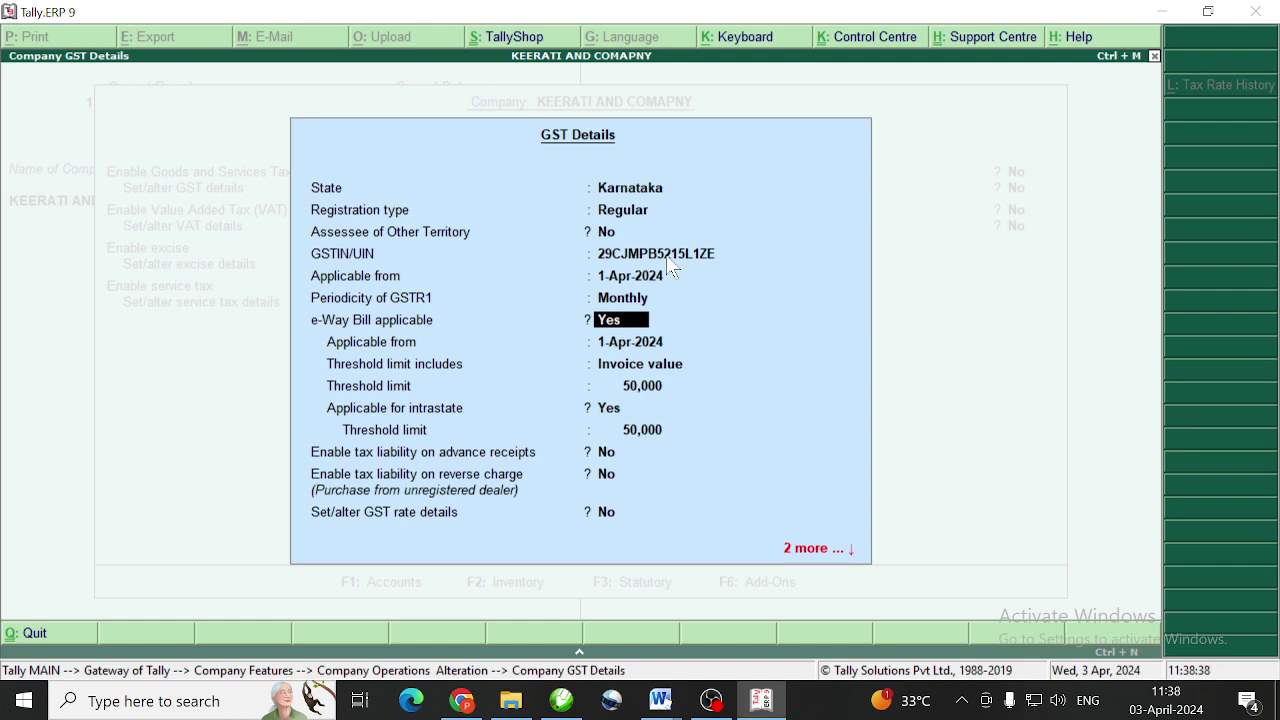
pyautogui.press('Return')
pyautogui.press('Return')
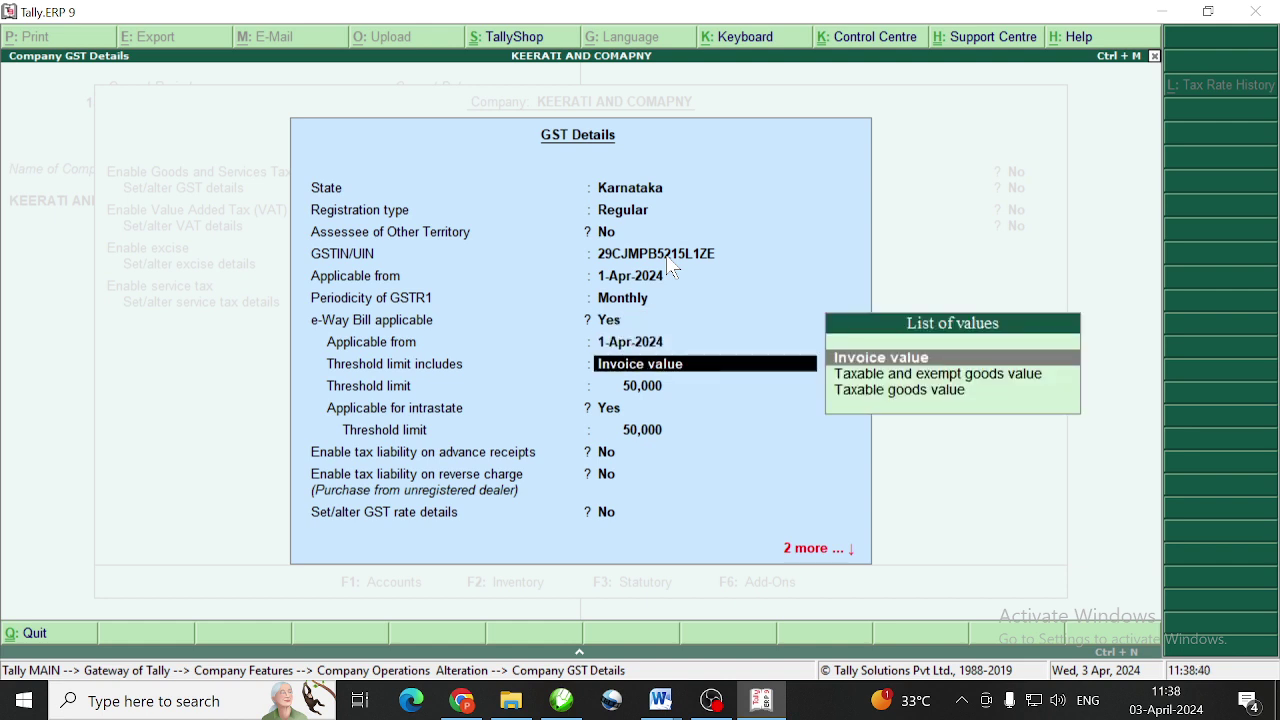
pyautogui.press('Return')
pyautogui.press('Return')
pyautogui.press('Return')
pyautogui.press('Return')
pyautogui.press('Return')
pyautogui.press('Return')
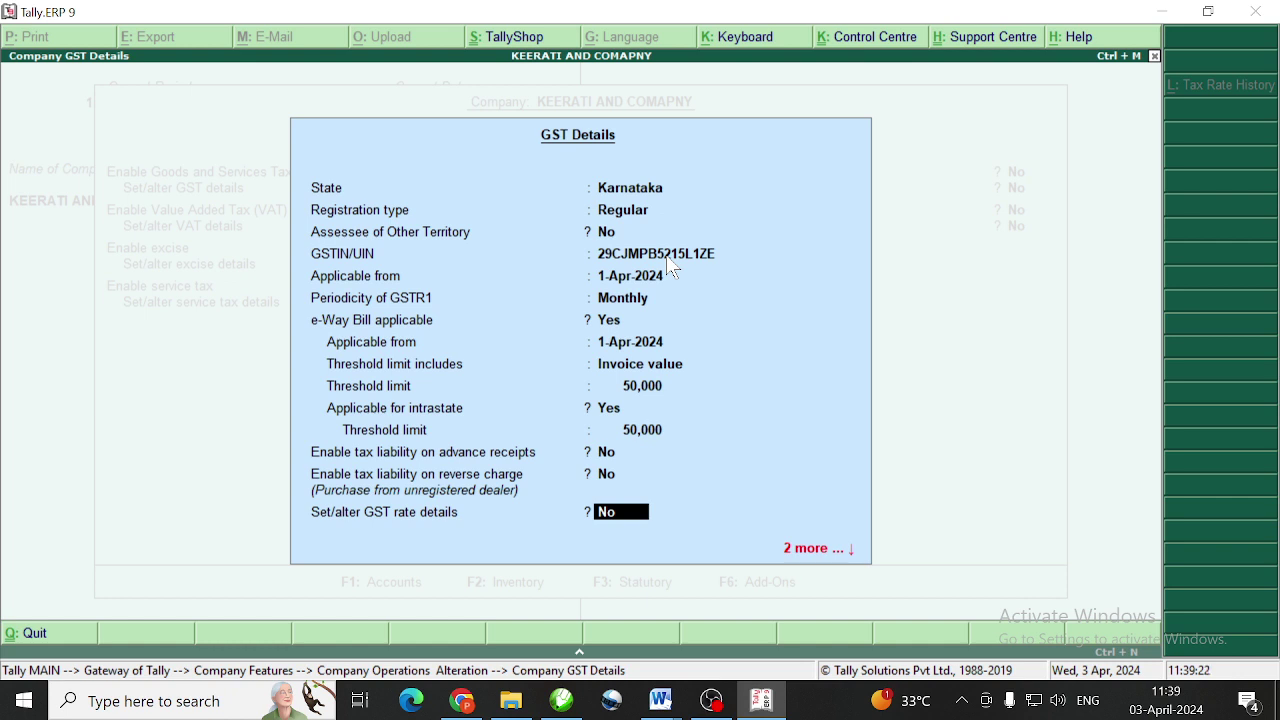
# Set the GST rate details to Taxable with 18% integrated tax and save statutory settings
pyautogui.write('Y')
pyautogui.press('Return')
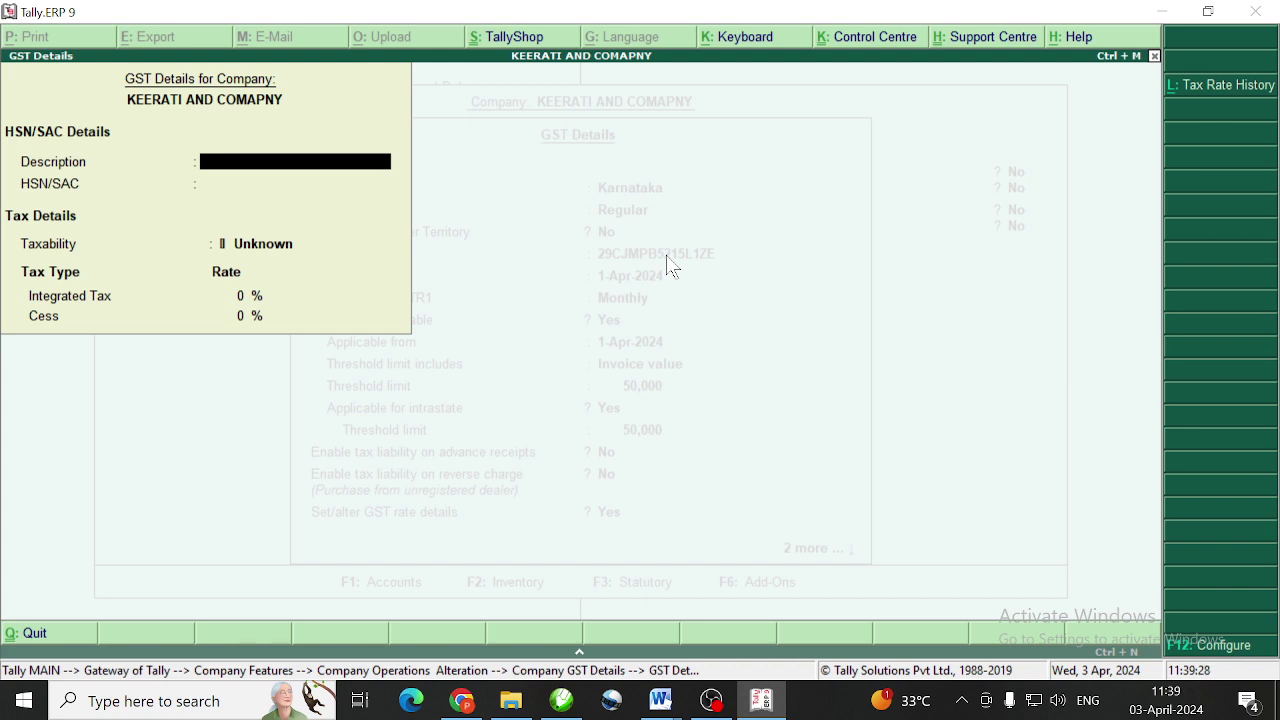
pyautogui.press('Return')
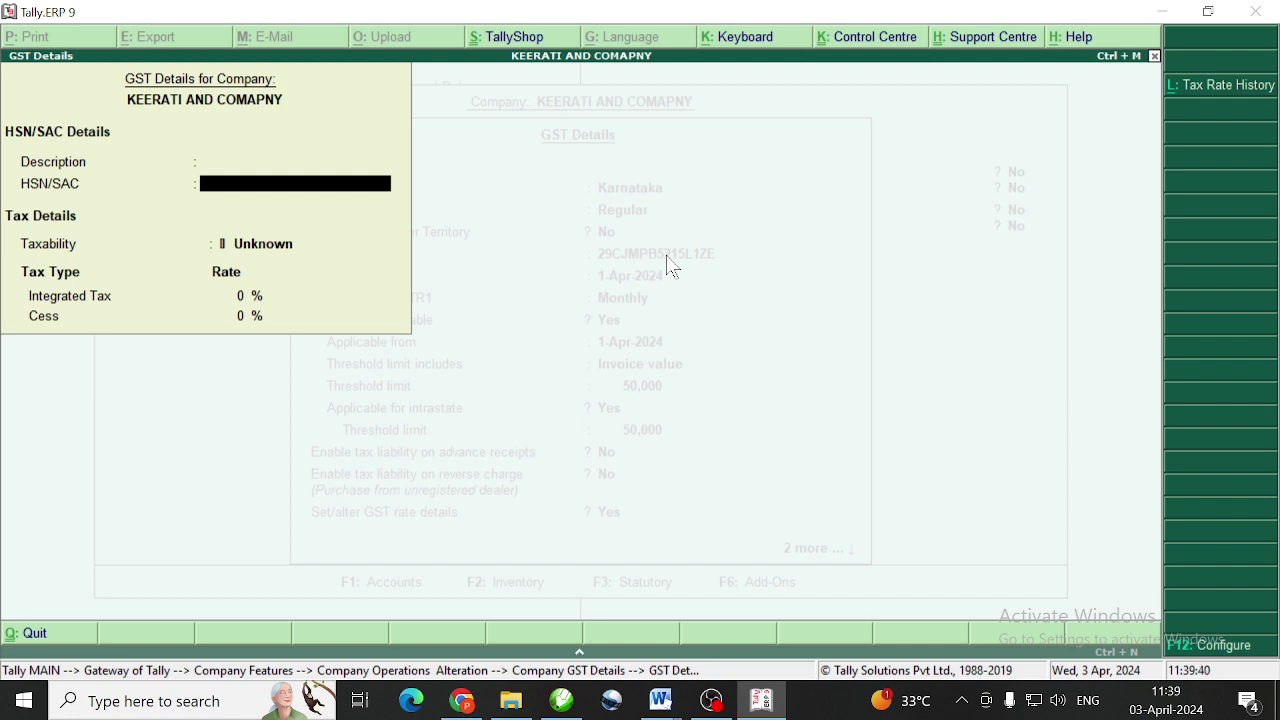
pyautogui.press('Return')
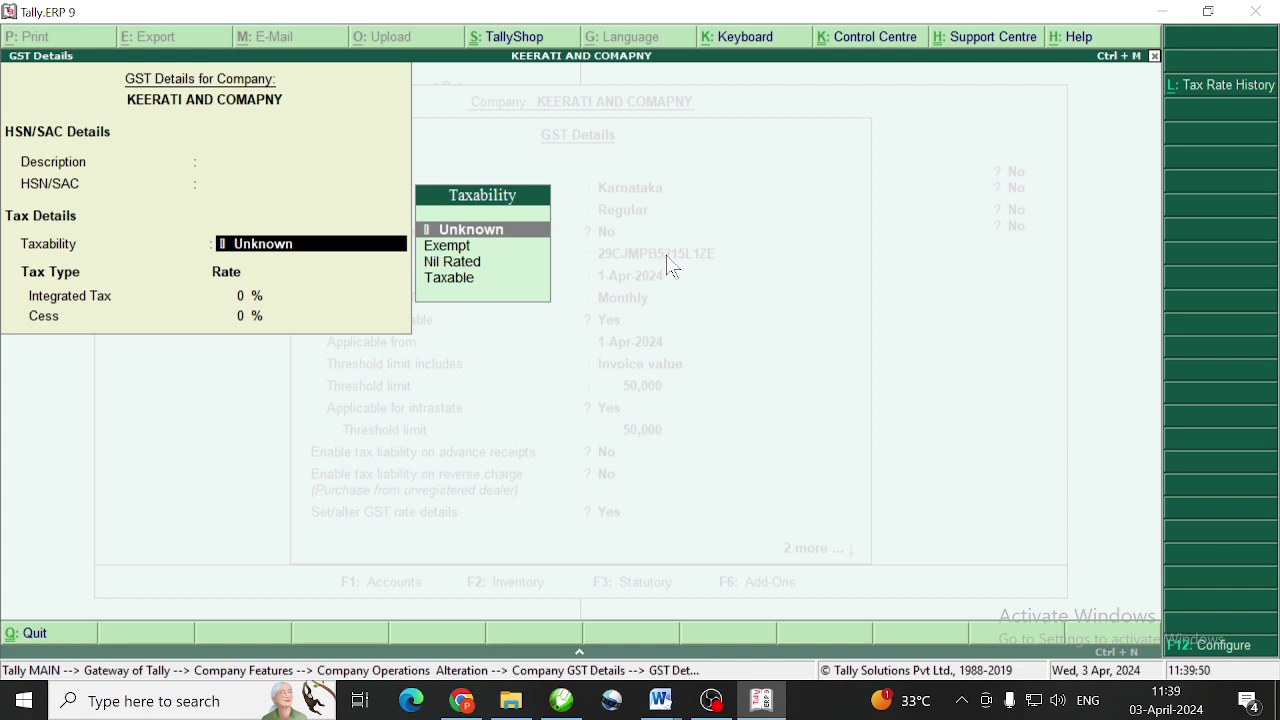
pyautogui.press('Down')
pyautogui.press('Down')
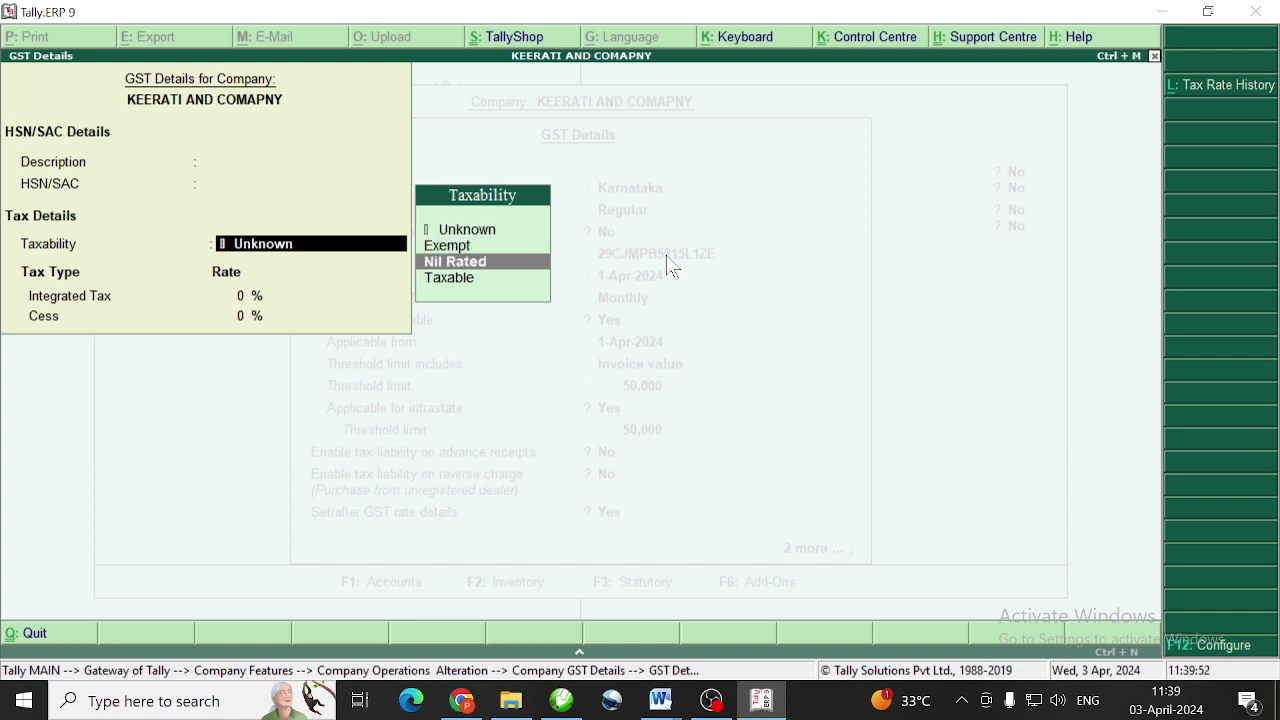
pyautogui.press('Down')
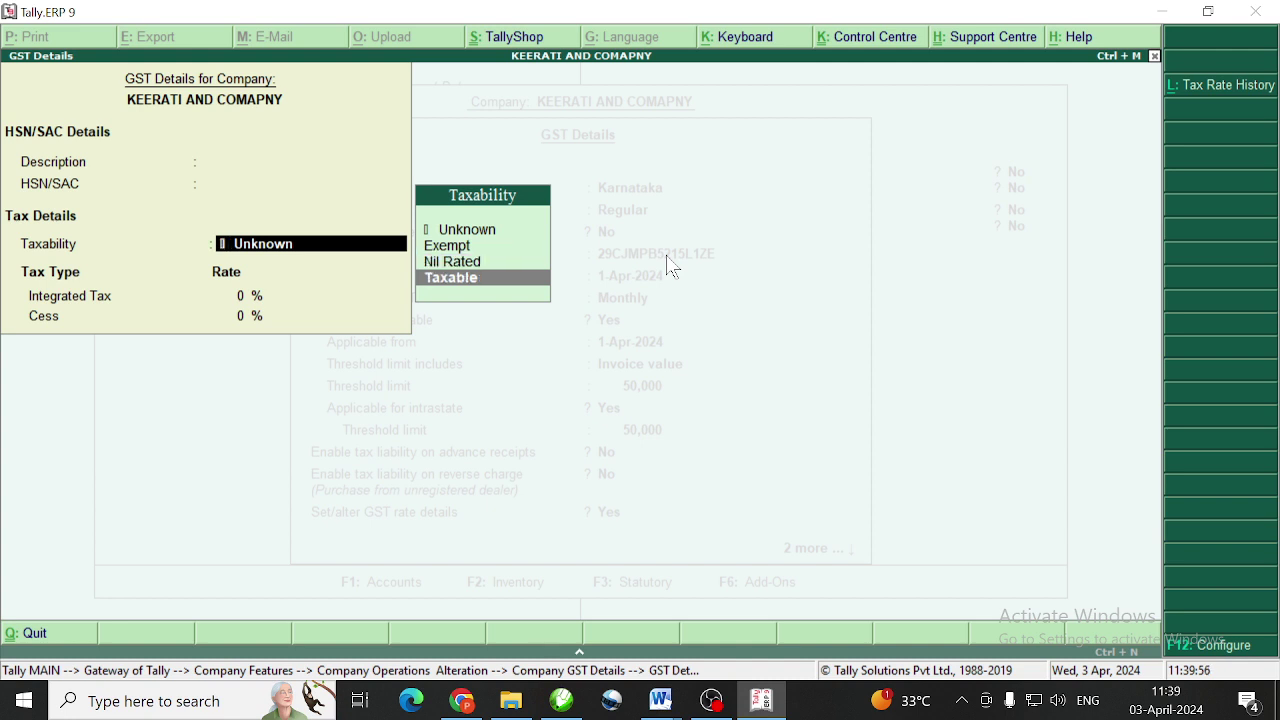
pyautogui.press('Return')
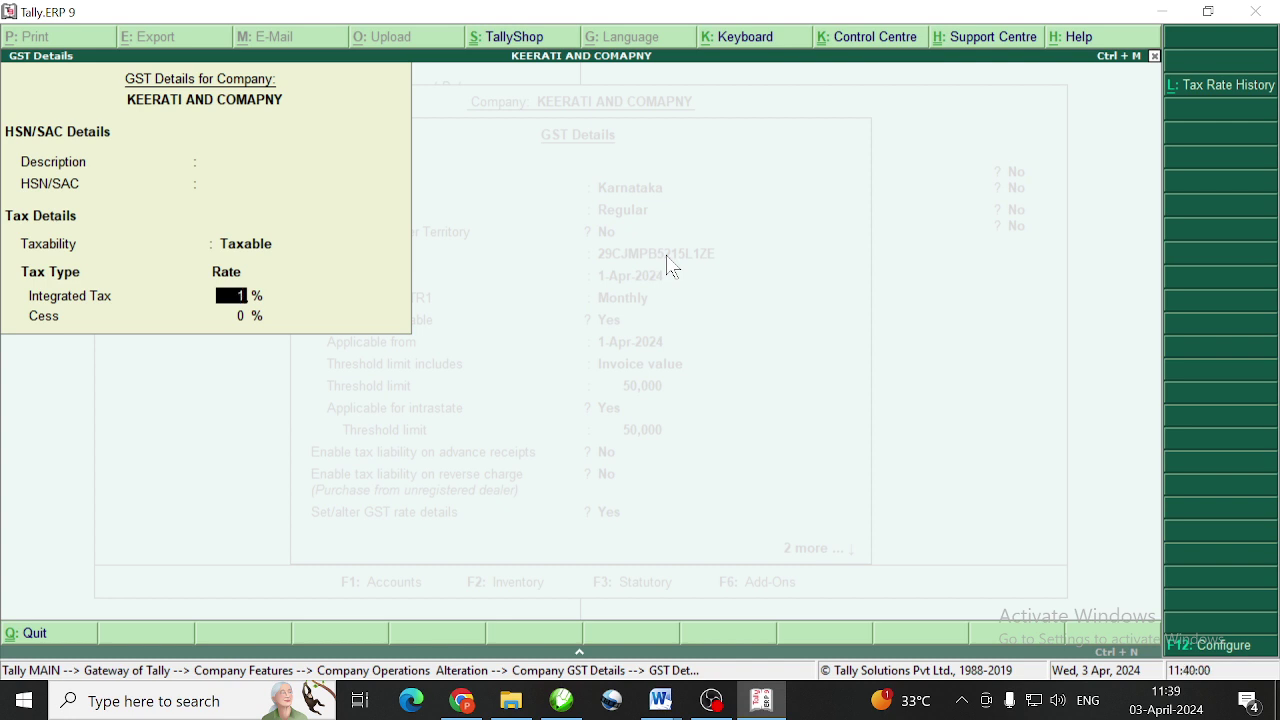
pyautogui.write('18')
pyautogui.press('Return')
pyautogui.press('Return')
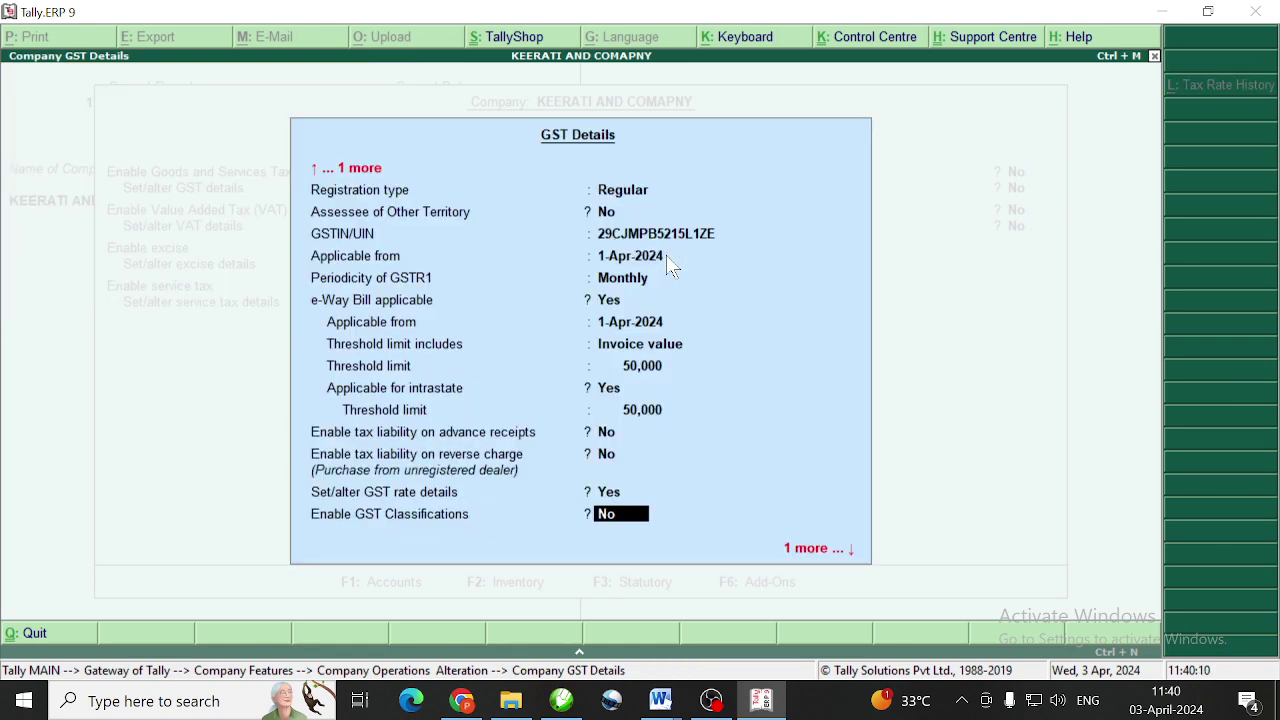
pyautogui.press('Return')
pyautogui.press('Return')
pyautogui.press('Return')
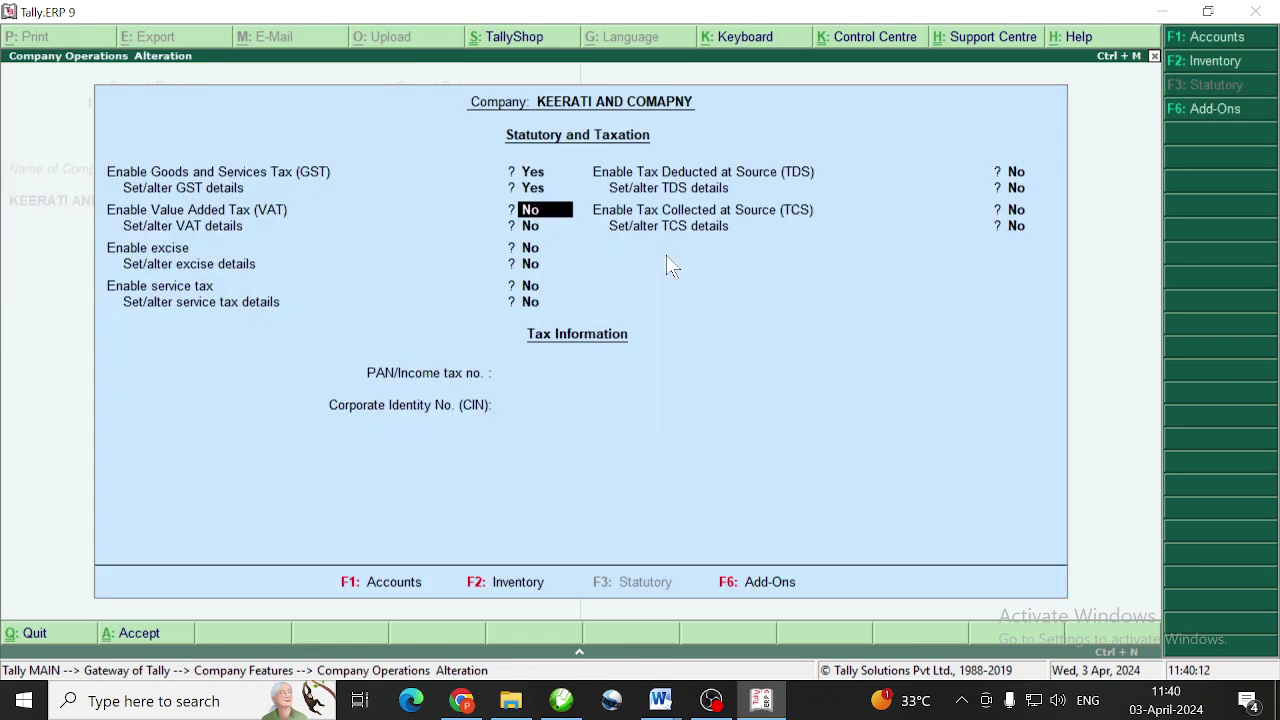
pyautogui.press('Return')
pyautogui.press('Return')
pyautogui.press('Return')
pyautogui.press('Return')
pyautogui.press('Return')
pyautogui.press('Return')
pyautogui.press('Return')
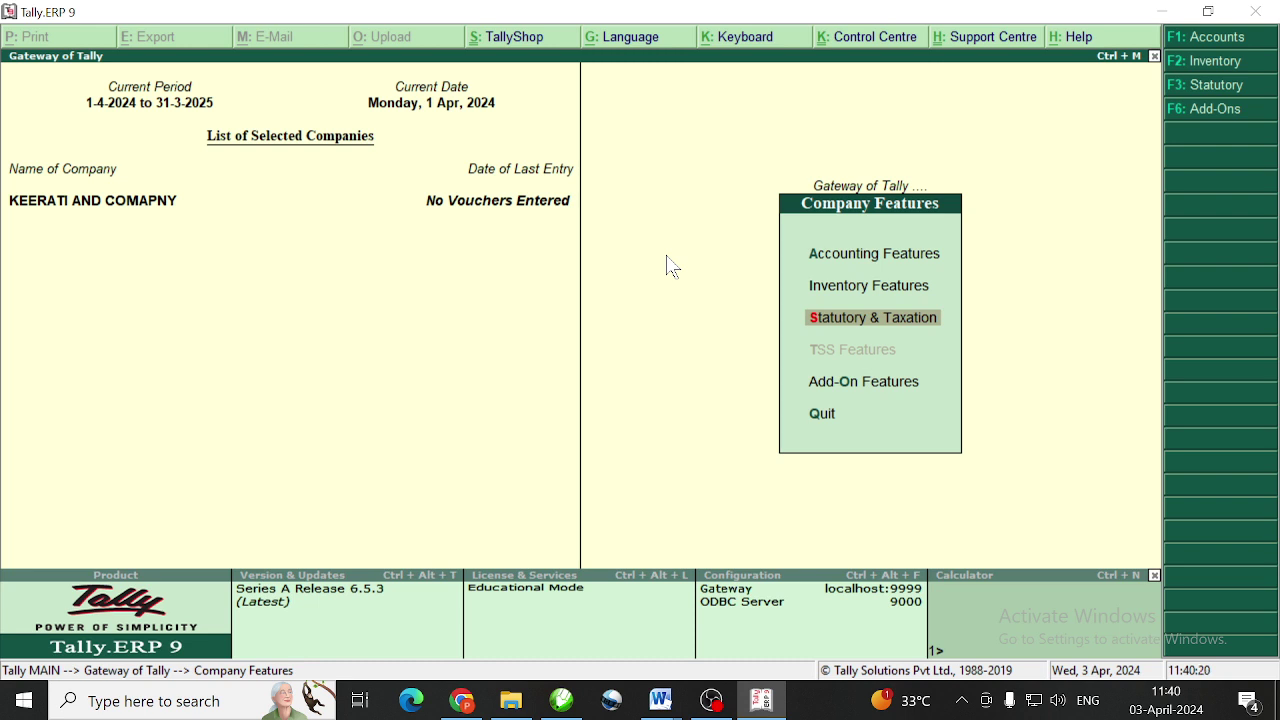
# Return to Gateway of Tally and go to Accounts Info. > Ledgers > Create
pyautogui.press('Escape')
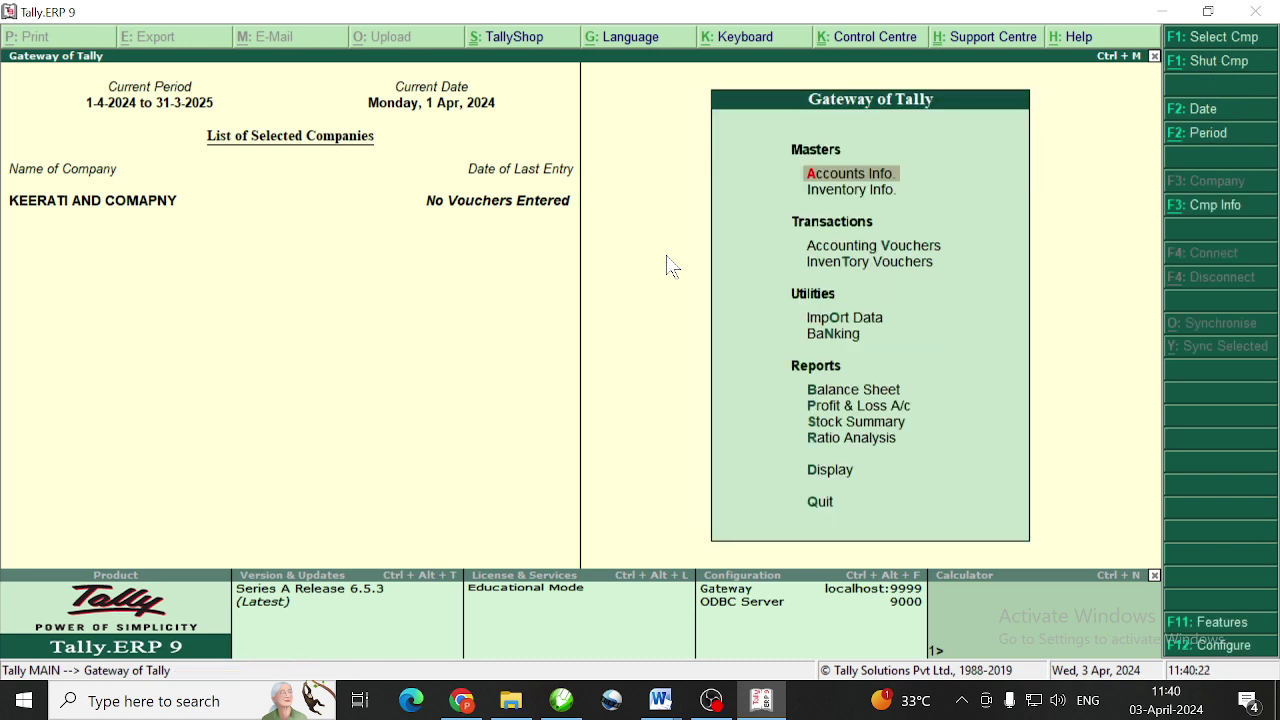
pyautogui.press('Down')
pyautogui.press('Up')
pyautogui.press('Return')
pyautogui.press('Down')
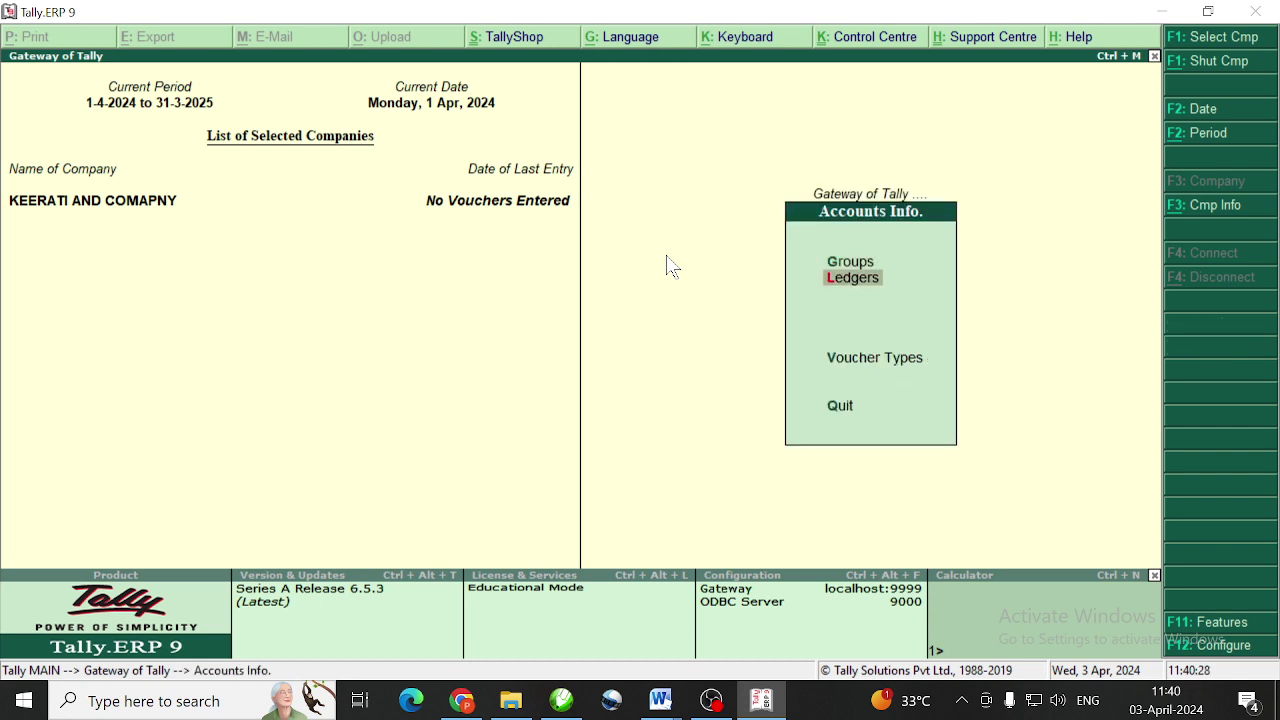
pyautogui.press('Return')
pyautogui.press('Return')
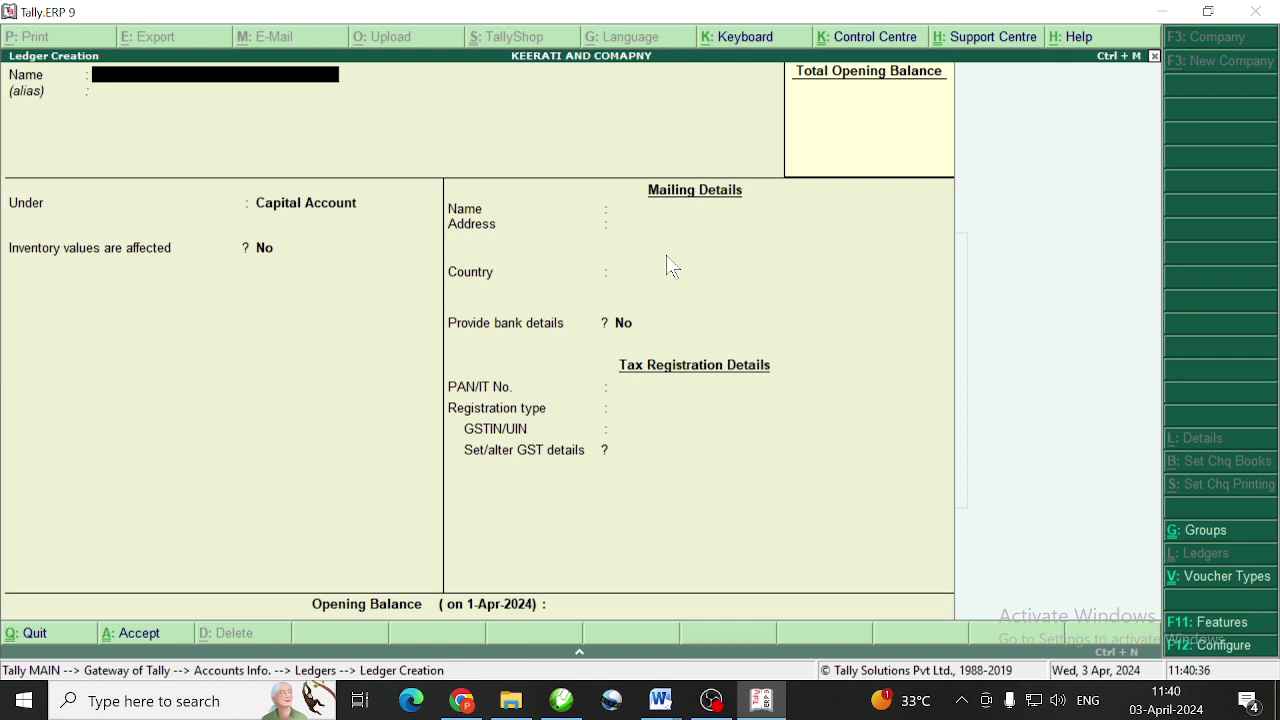
# Name the ledger 'PURCHSE 18% GST' and place it under Purchase Accounts
pyautogui.write('PURCHSE 18%')
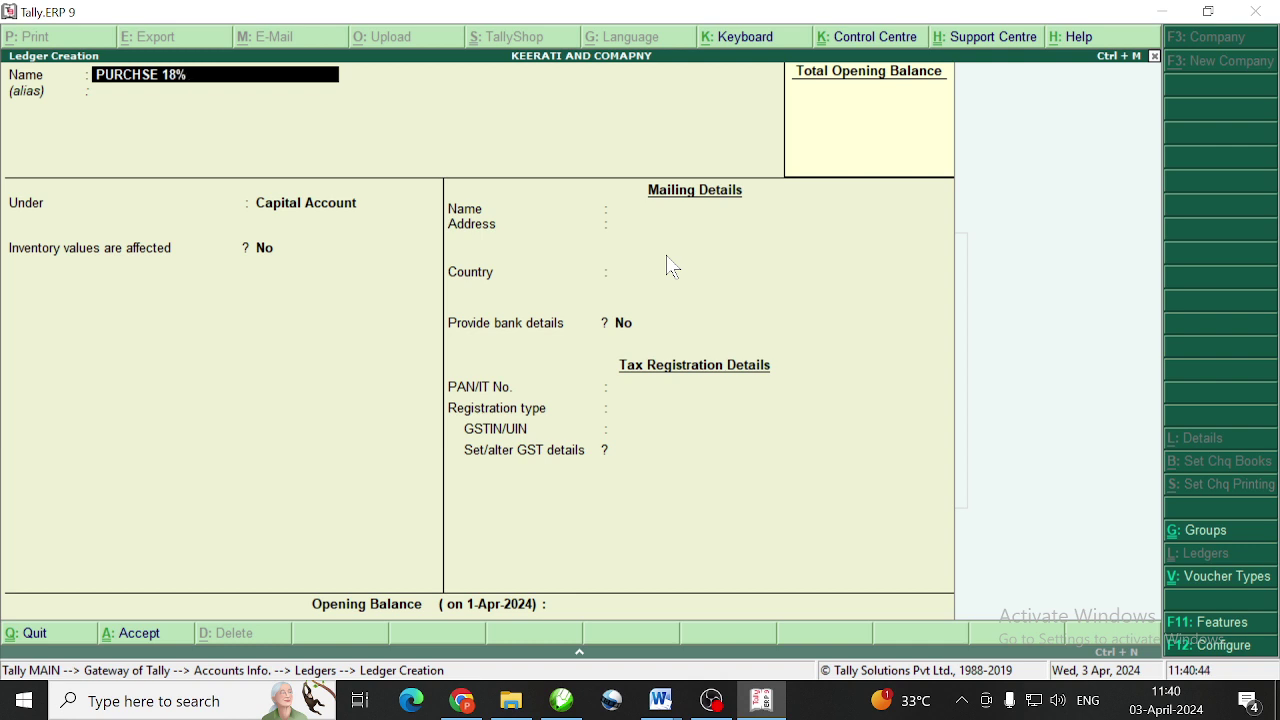
pyautogui.write(' Gst')
pyautogui.press('BackSpace')
pyautogui.press('BackSpace')
pyautogui.write('ST')
pyautogui.press('Return')
pyautogui.press('Return')
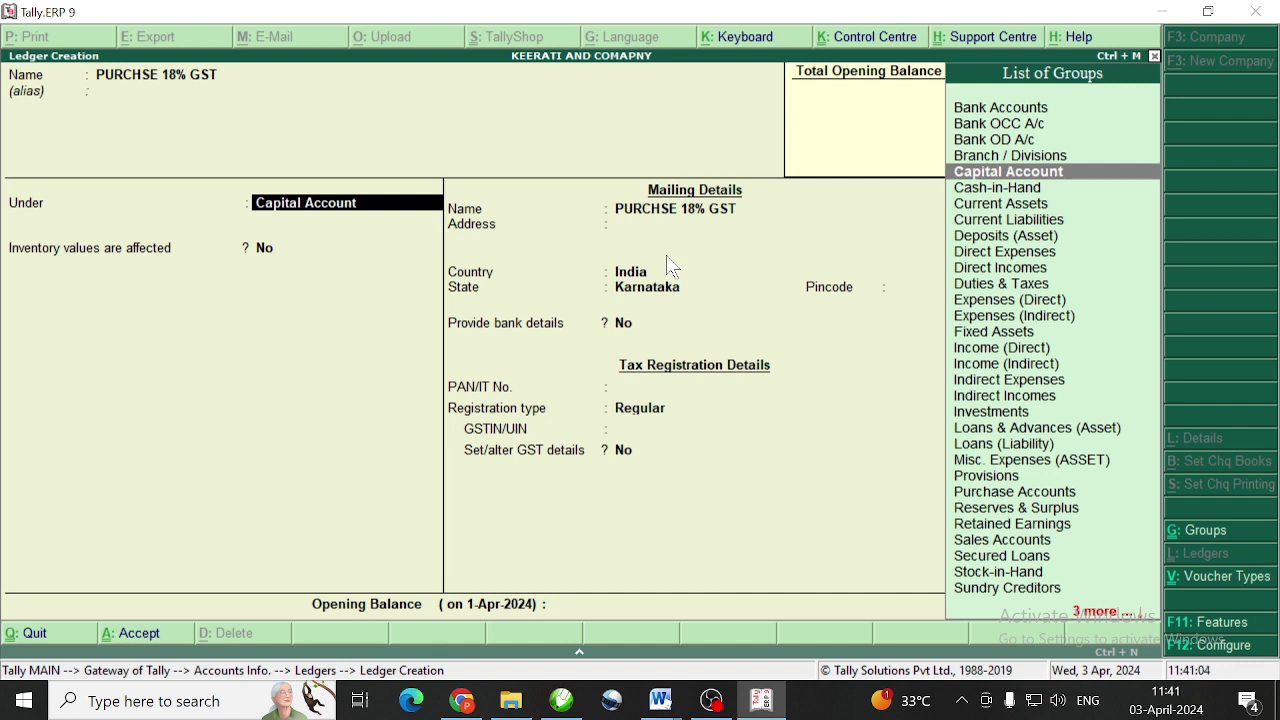
pyautogui.write('P')
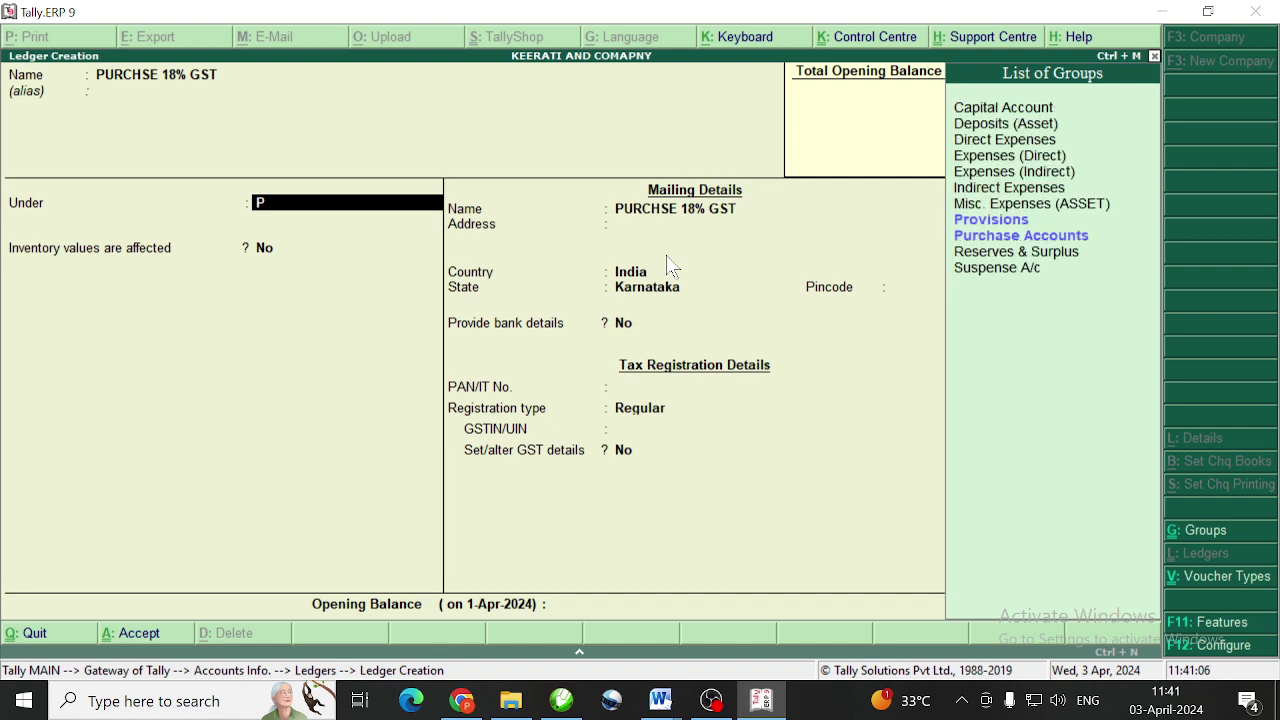
pyautogui.write('UR')
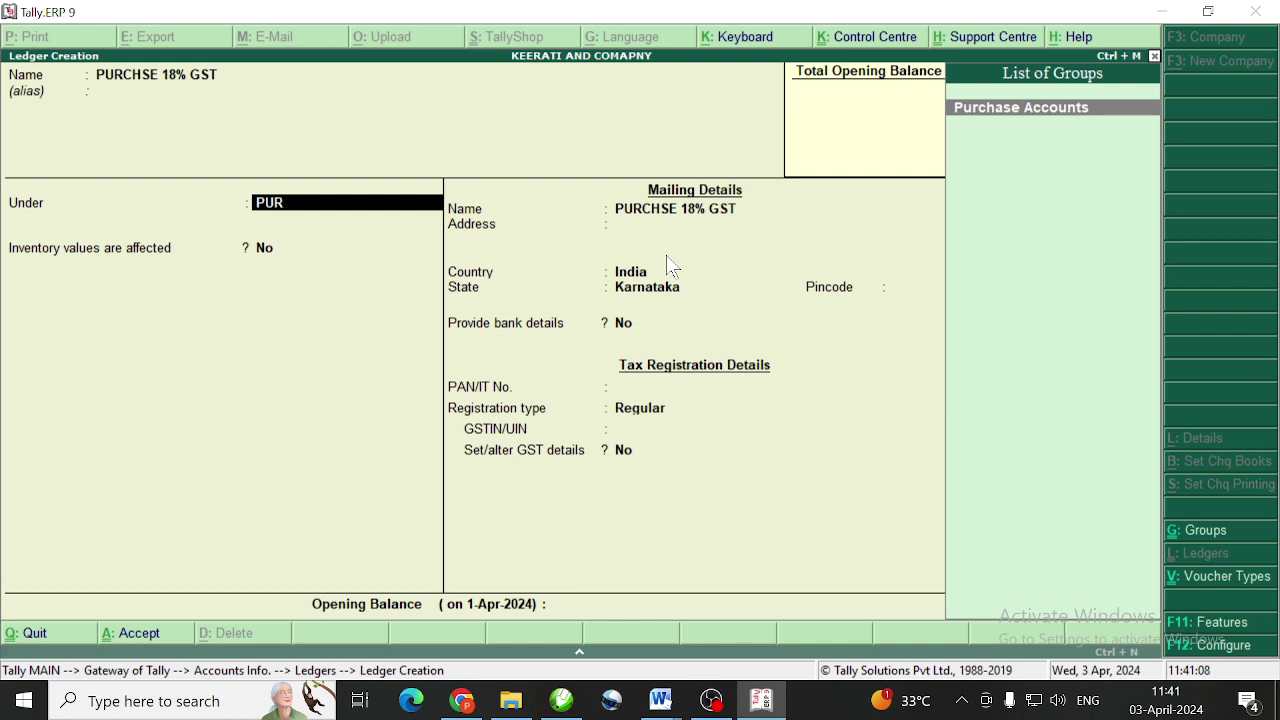
pyautogui.press('Return')
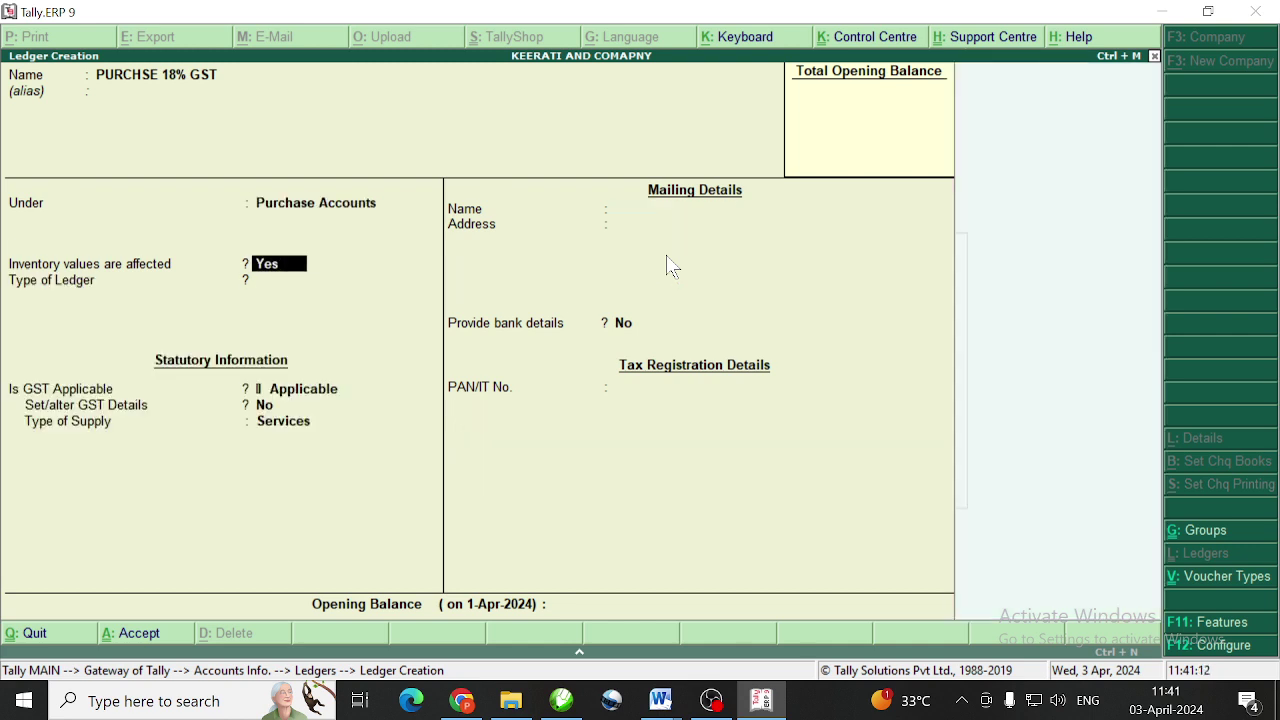
# Mark inventory affected, keep GST applicable, set supply type to Goods, and save the ledger
pyautogui.press('Return')
pyautogui.press('Return')
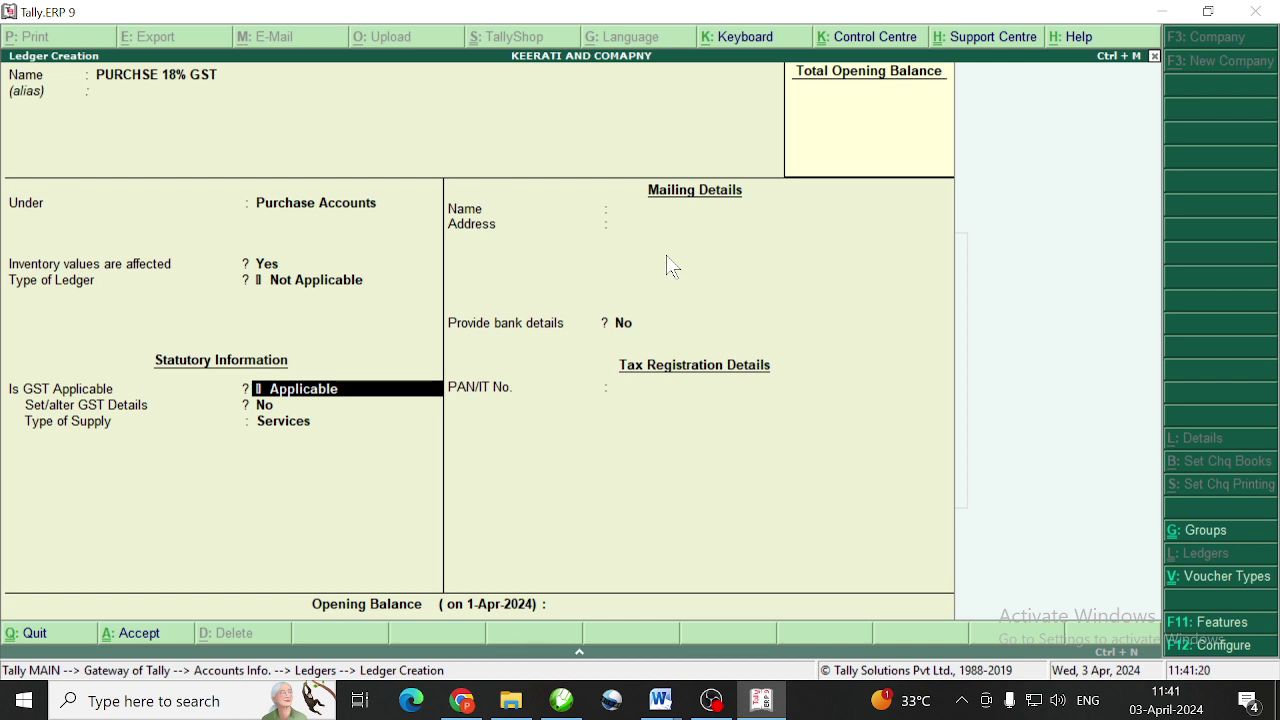
pyautogui.press('Return')
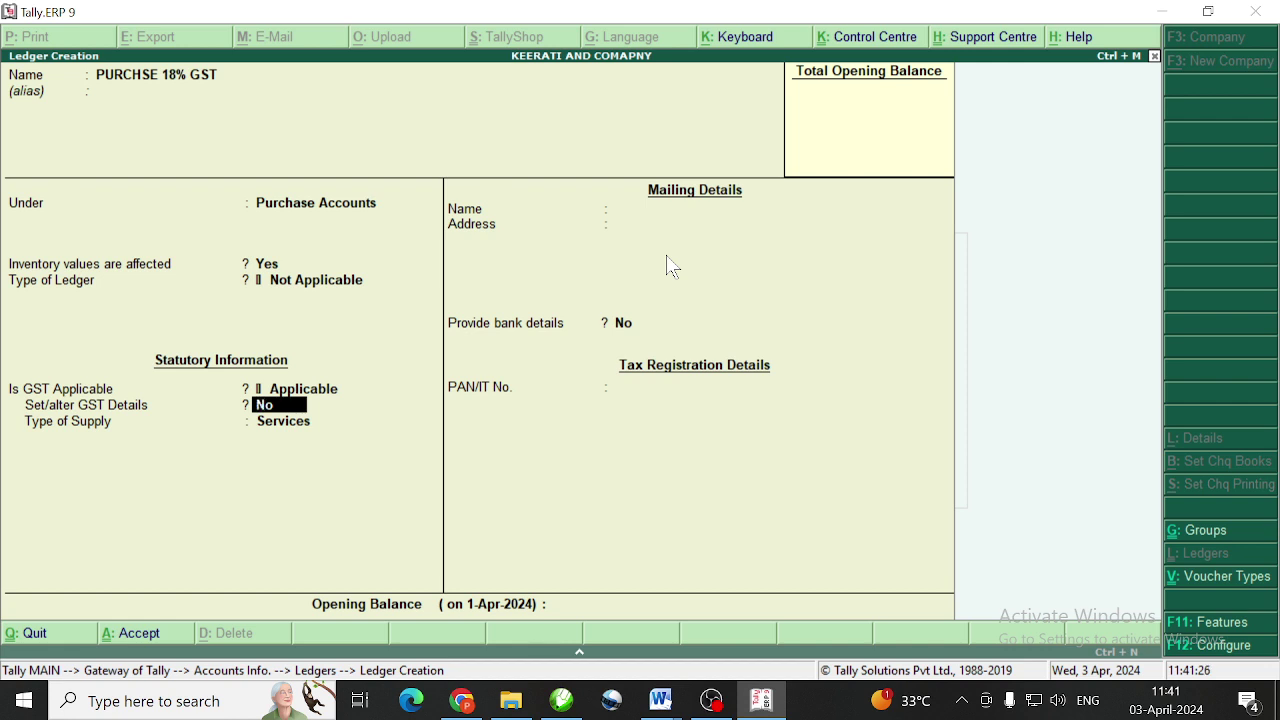
pyautogui.press('Return')
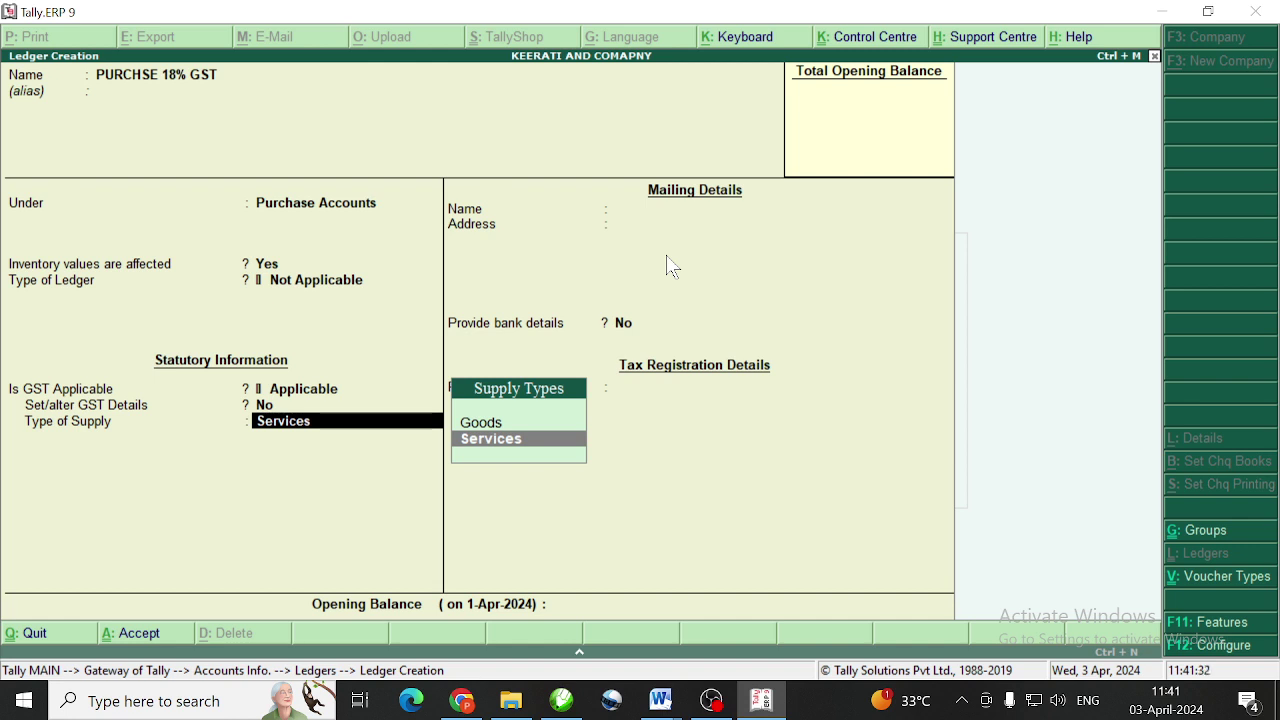
pyautogui.press('Up')
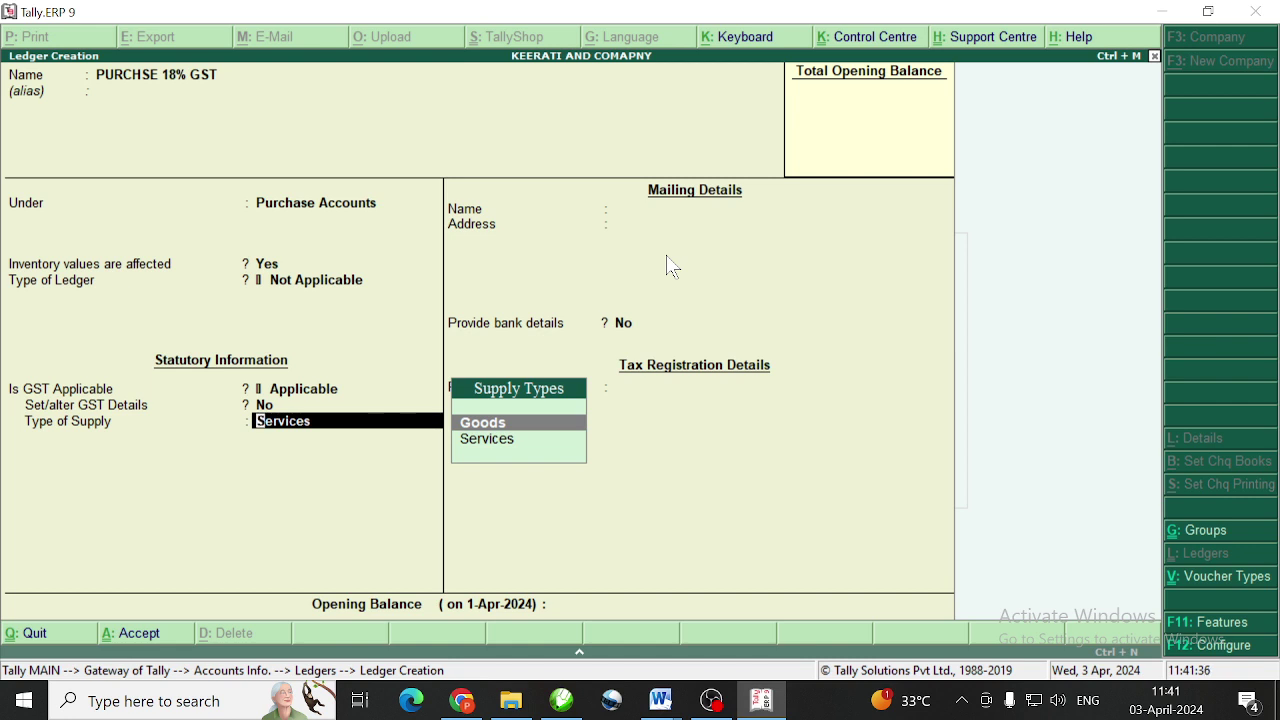
pyautogui.press('Return')
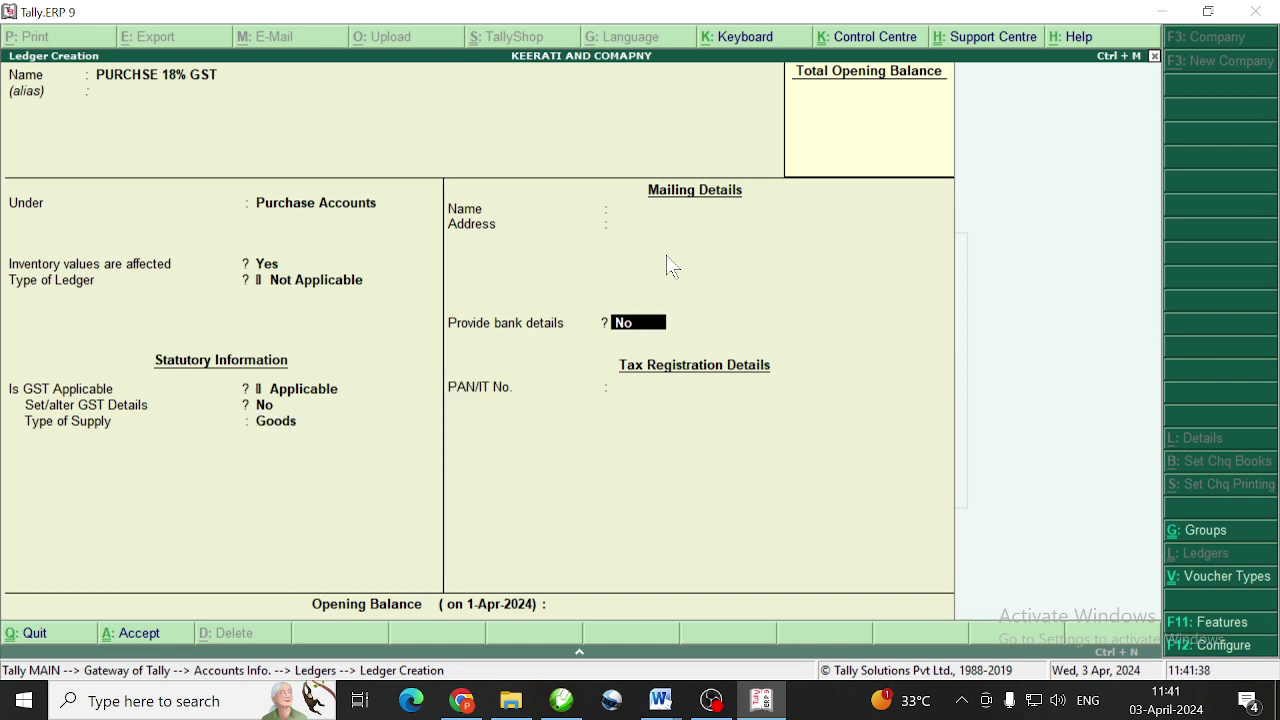
pyautogui.press('Return')
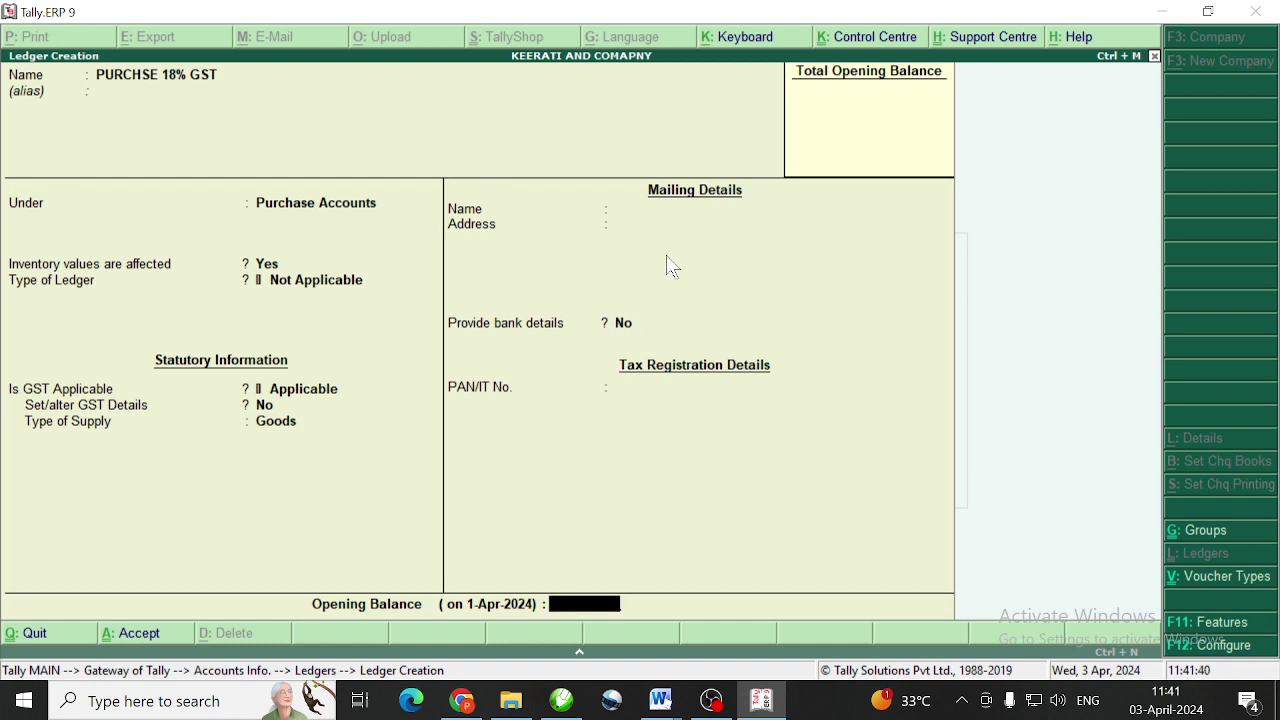
pyautogui.press('Return')
pyautogui.press('Return')
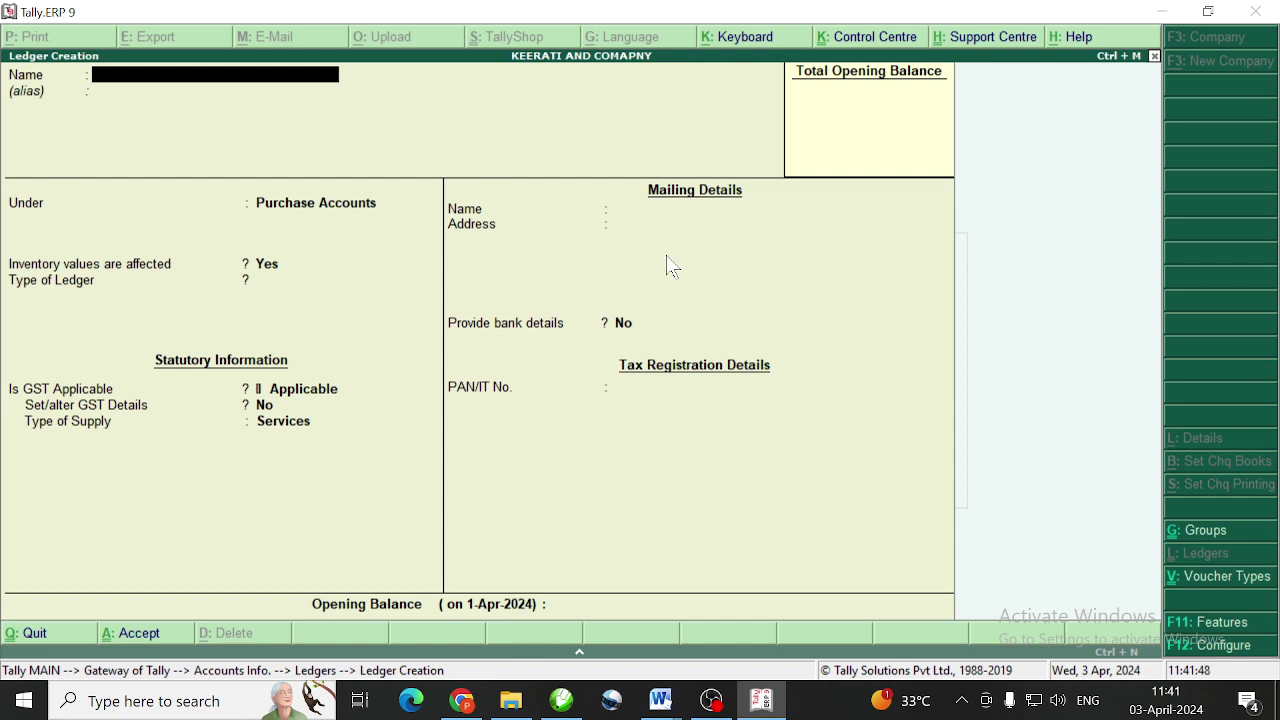
# Name the new ledger LAXMI NOVELITIES and place it under Sundry Creditors
pyautogui.write('LAXMI NOVELITIES')
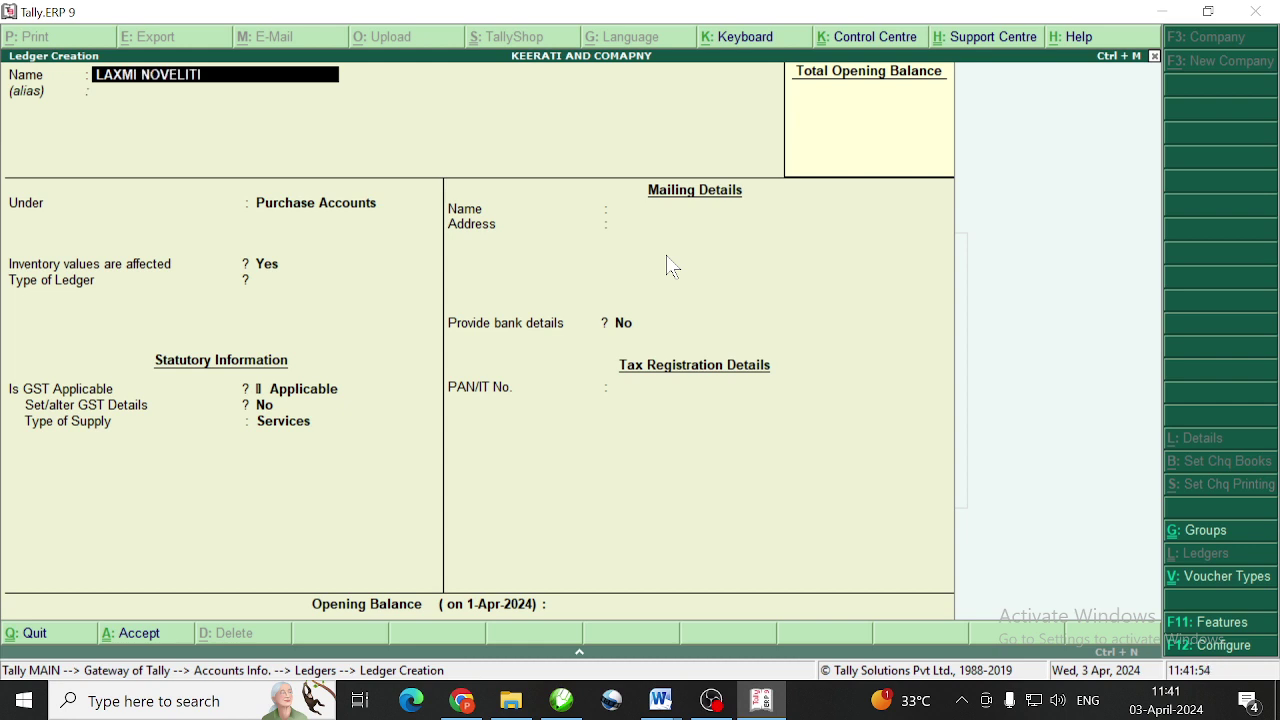
pyautogui.press('Return')
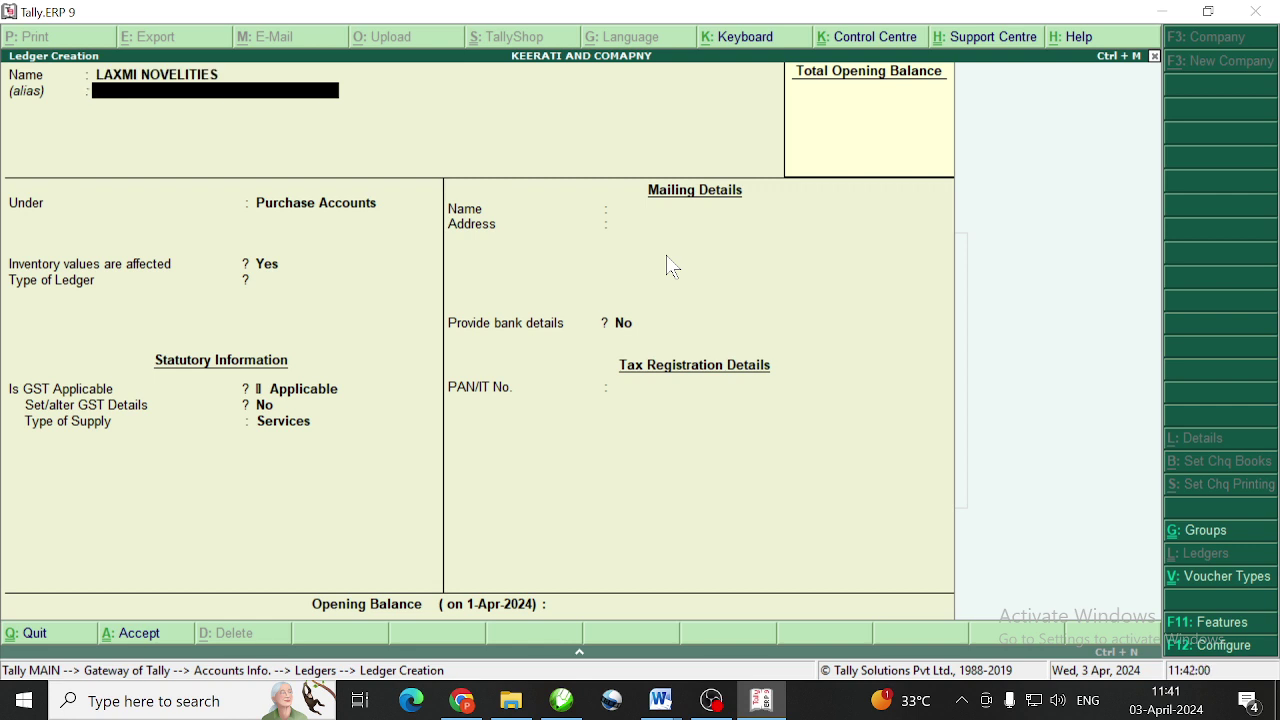
pyautogui.press('Return')
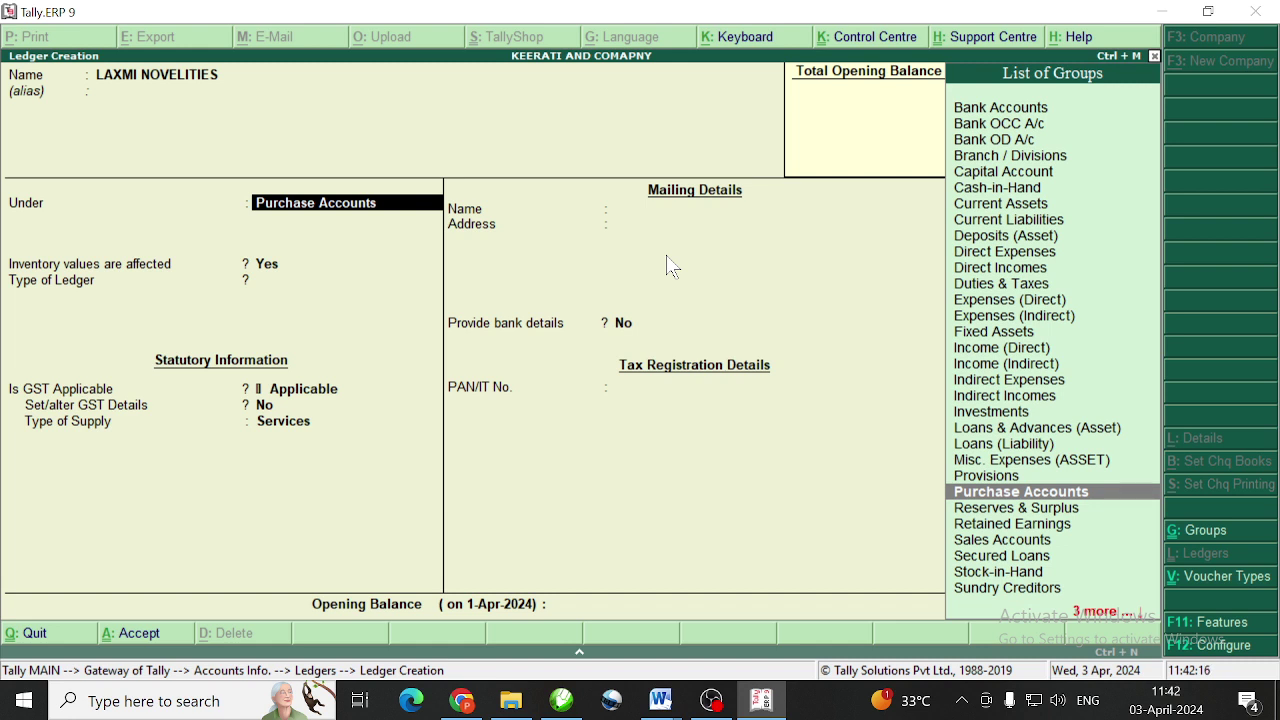
pyautogui.write('SUNDRY')
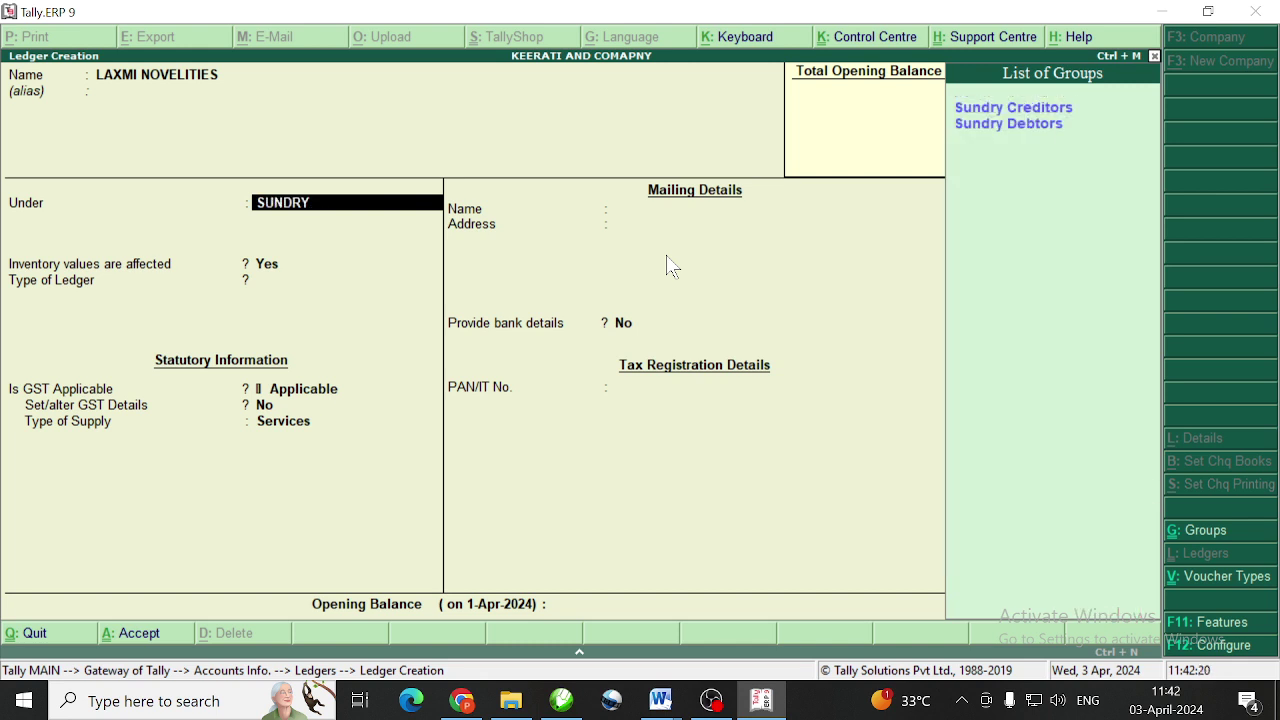
pyautogui.press('Down')
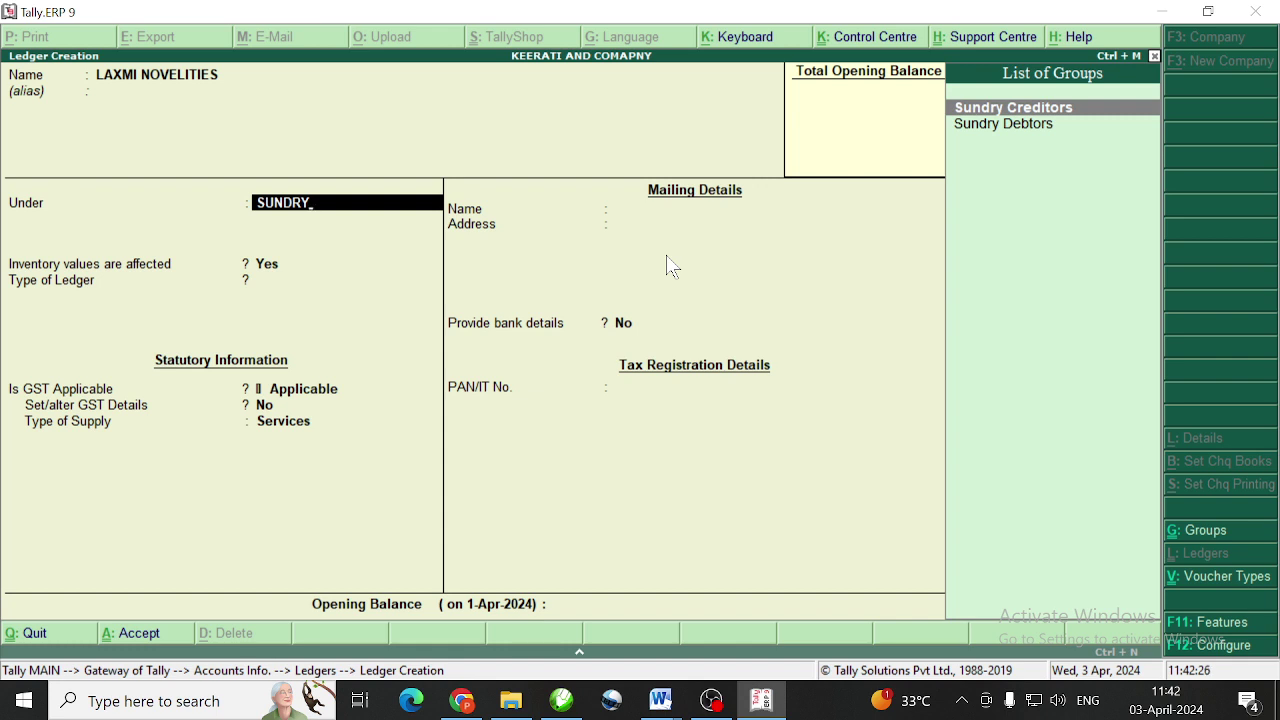
pyautogui.press('Return')
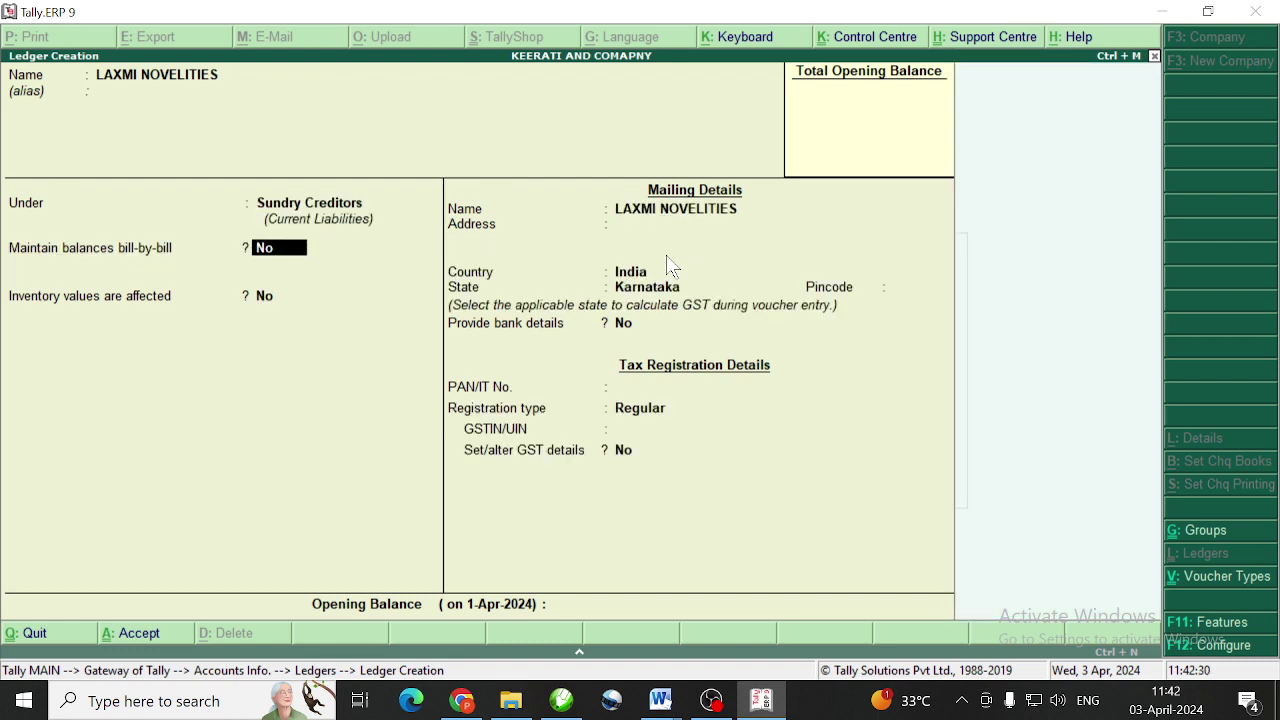
# Enable bill-by-bill balances with a 30-day credit period, keeping Karnataka and Regular registration
pyautogui.write('Y')
pyautogui.press('Return')
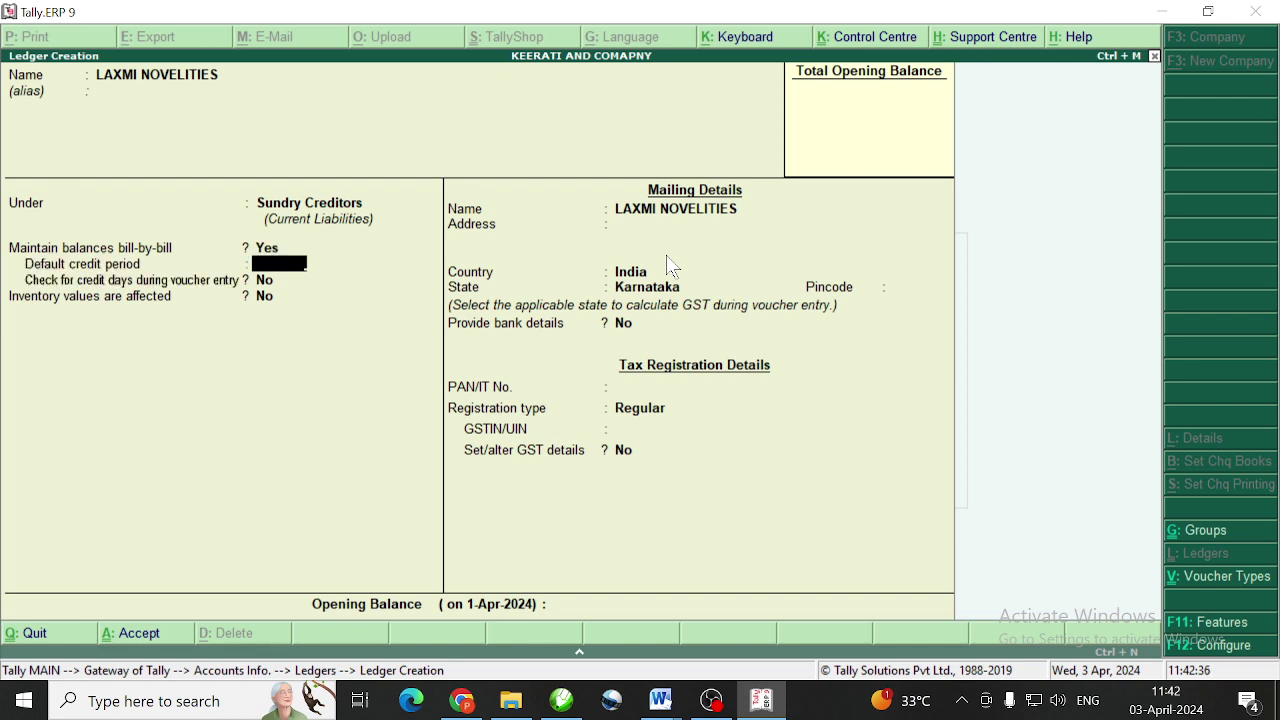
pyautogui.write('30')
pyautogui.press('Return')
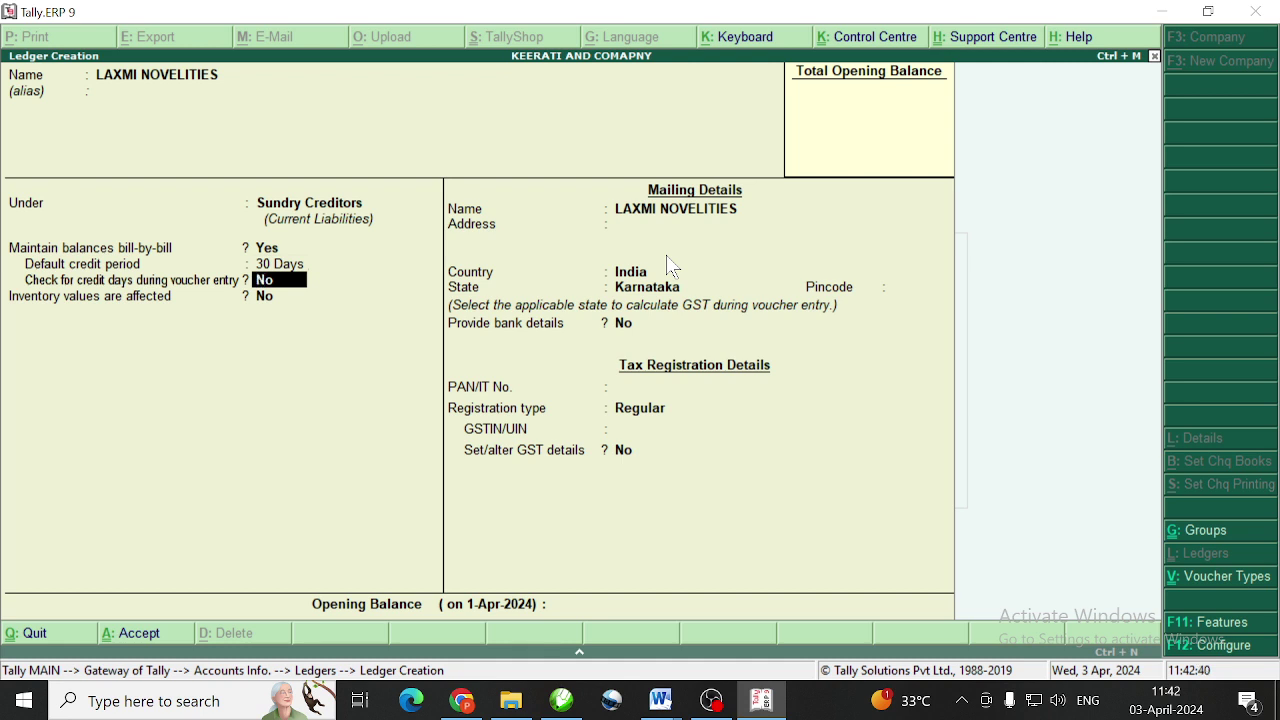
pyautogui.press('Return')
pyautogui.press('Return')
pyautogui.press('Return')
pyautogui.press('Return')
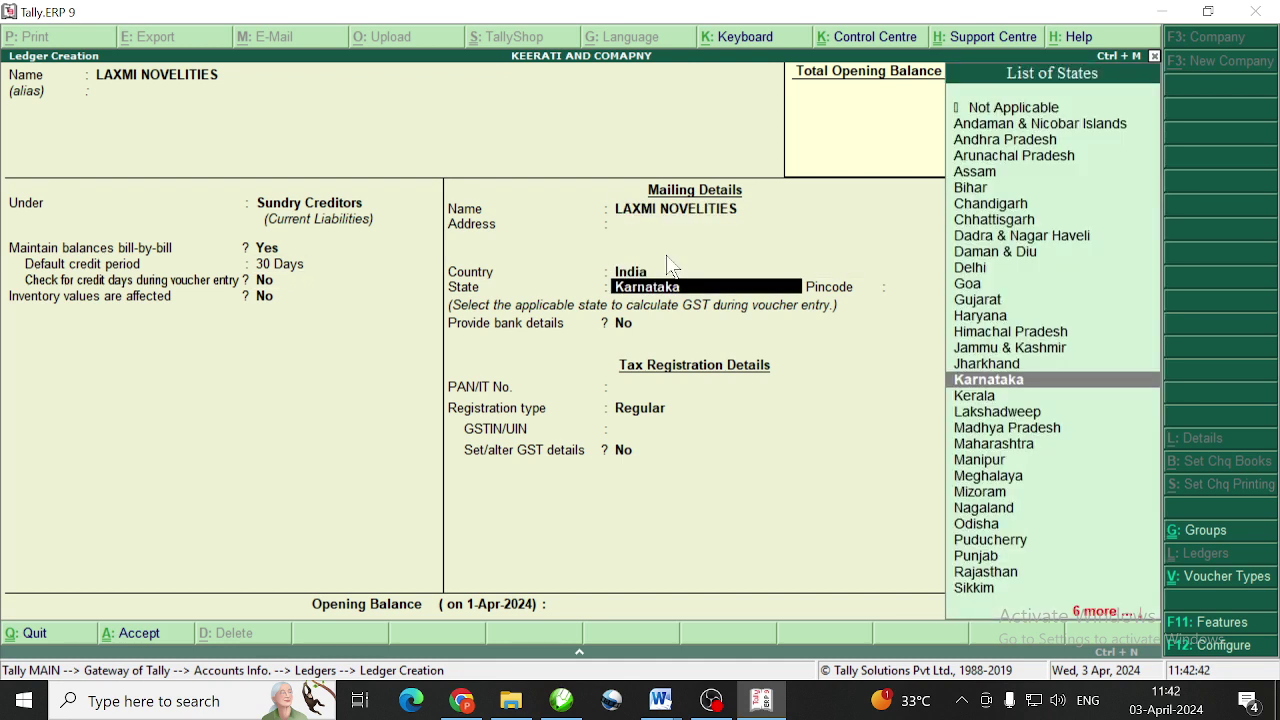
pyautogui.press('Return')
pyautogui.press('Return')
pyautogui.press('Return')
pyautogui.press('Return')
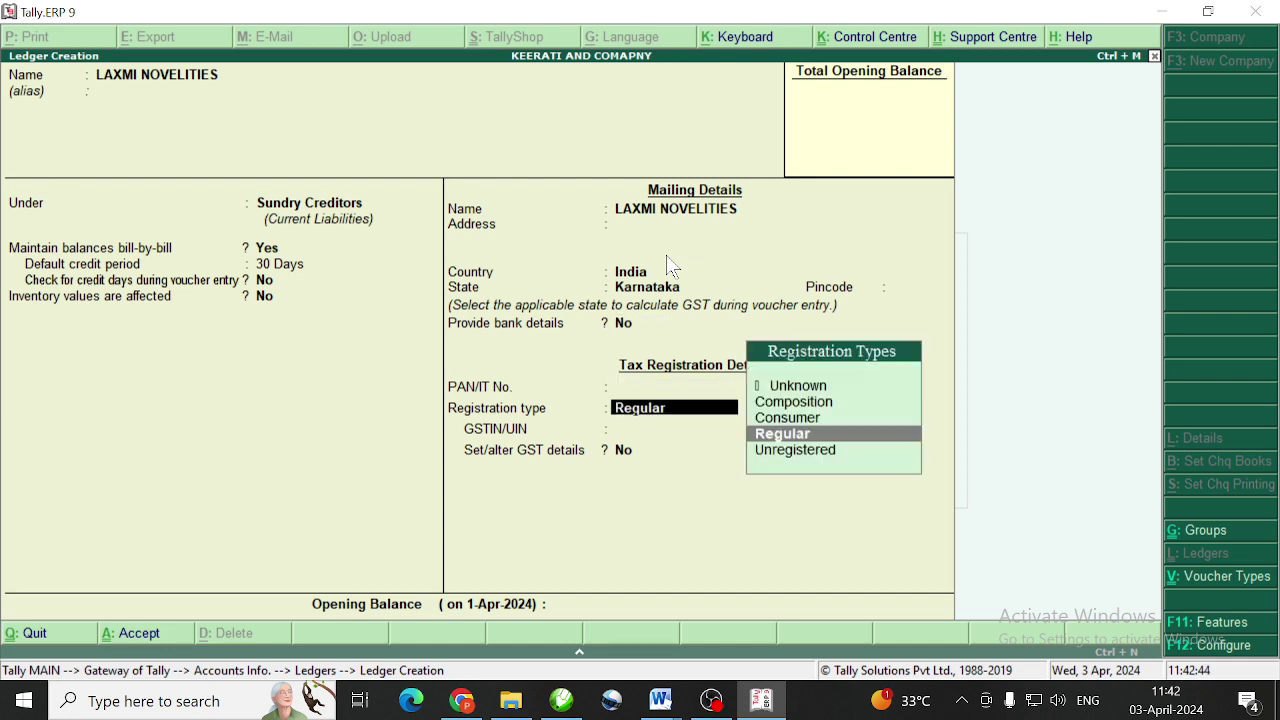
pyautogui.press('Return')
pyautogui.press('Return')
pyautogui.press('Return')
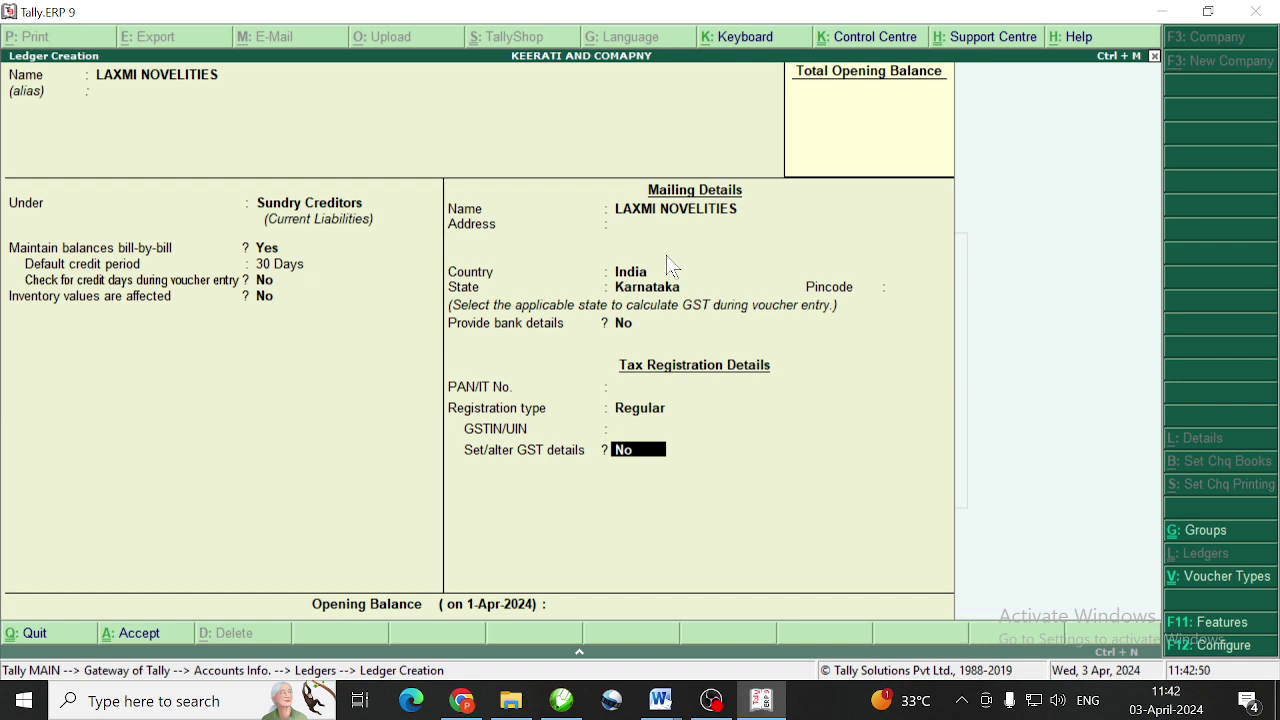
pyautogui.press('Return')
pyautogui.press('Return')
pyautogui.press('Return')
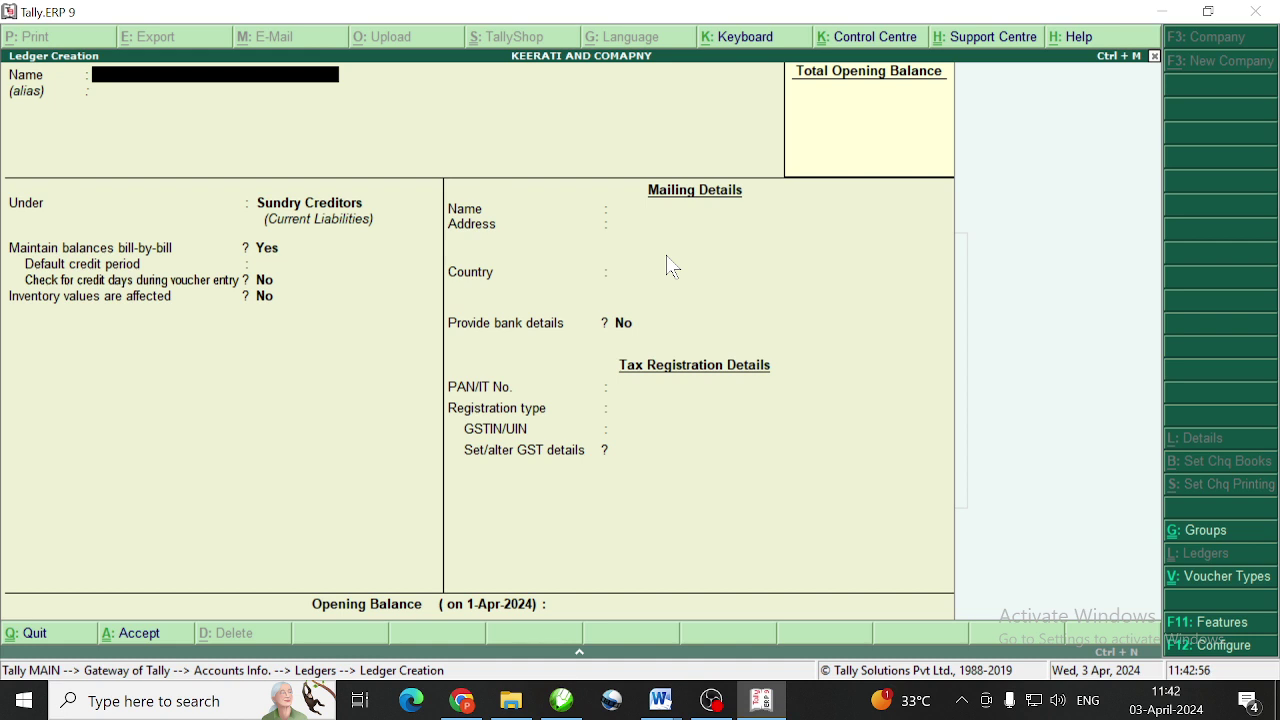
# Create ledger SALES GST under Sales Accounts, type Not Applicable, GST details unchanged
pyautogui.write('SALES GST')
pyautogui.press('Return')
pyautogui.press('Return')
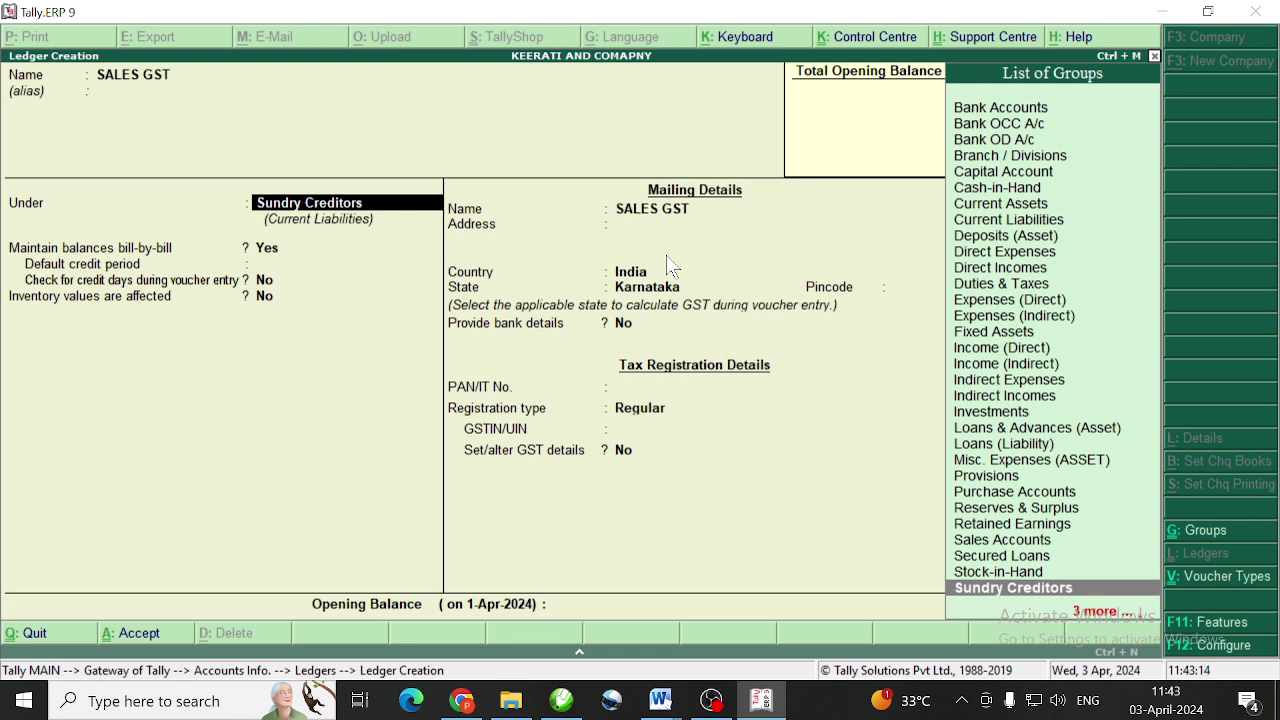
pyautogui.write('SALE')
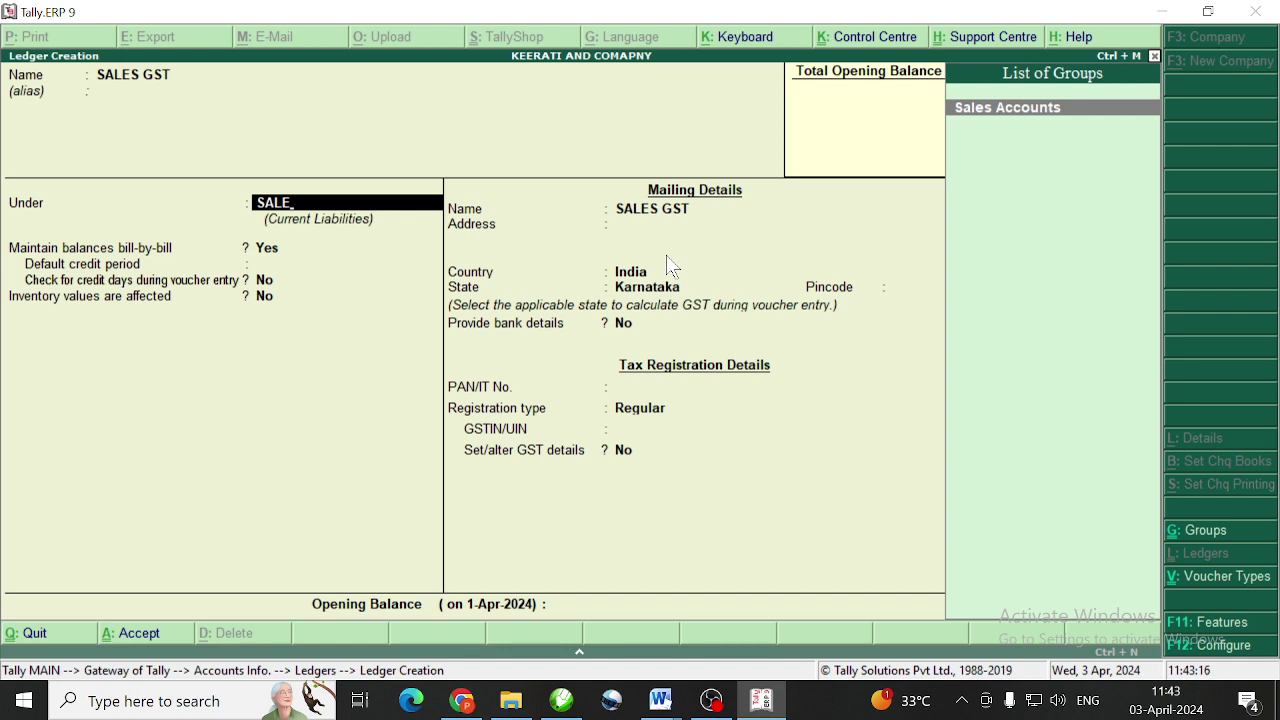
pyautogui.press('Return')
pyautogui.press('Return')
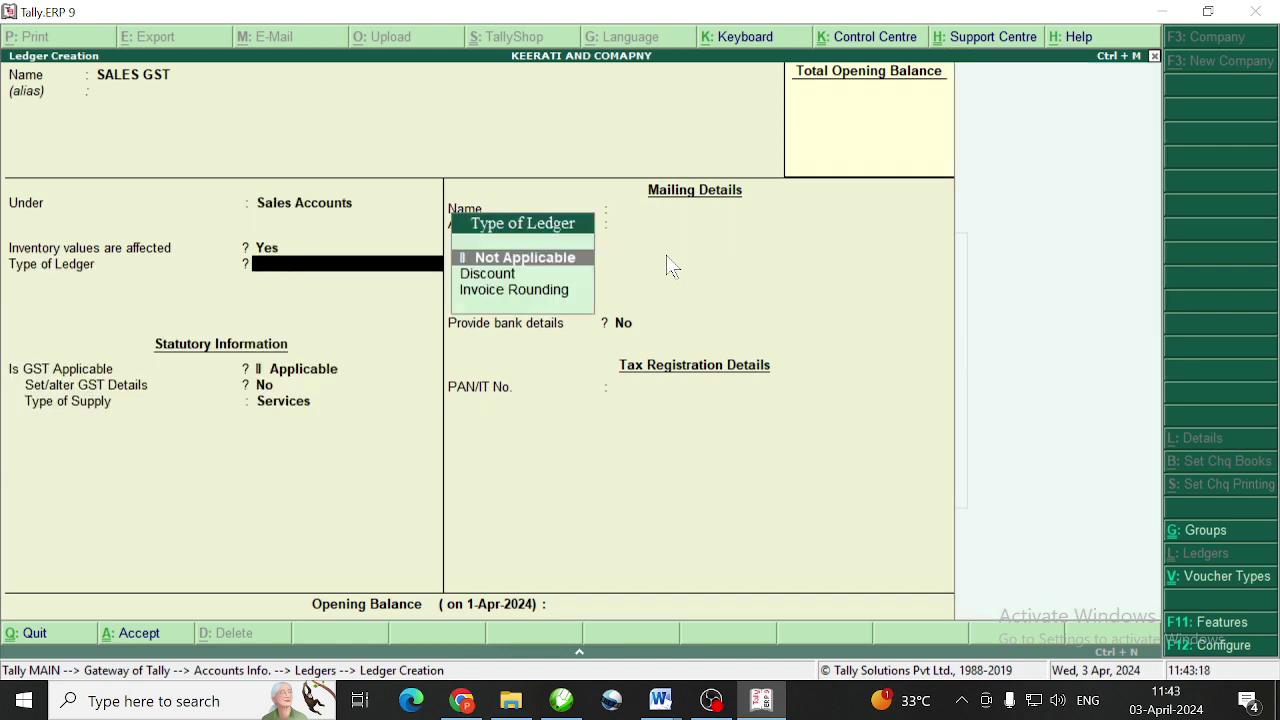
pyautogui.press('Return')
pyautogui.press('Return')
pyautogui.press('Up')
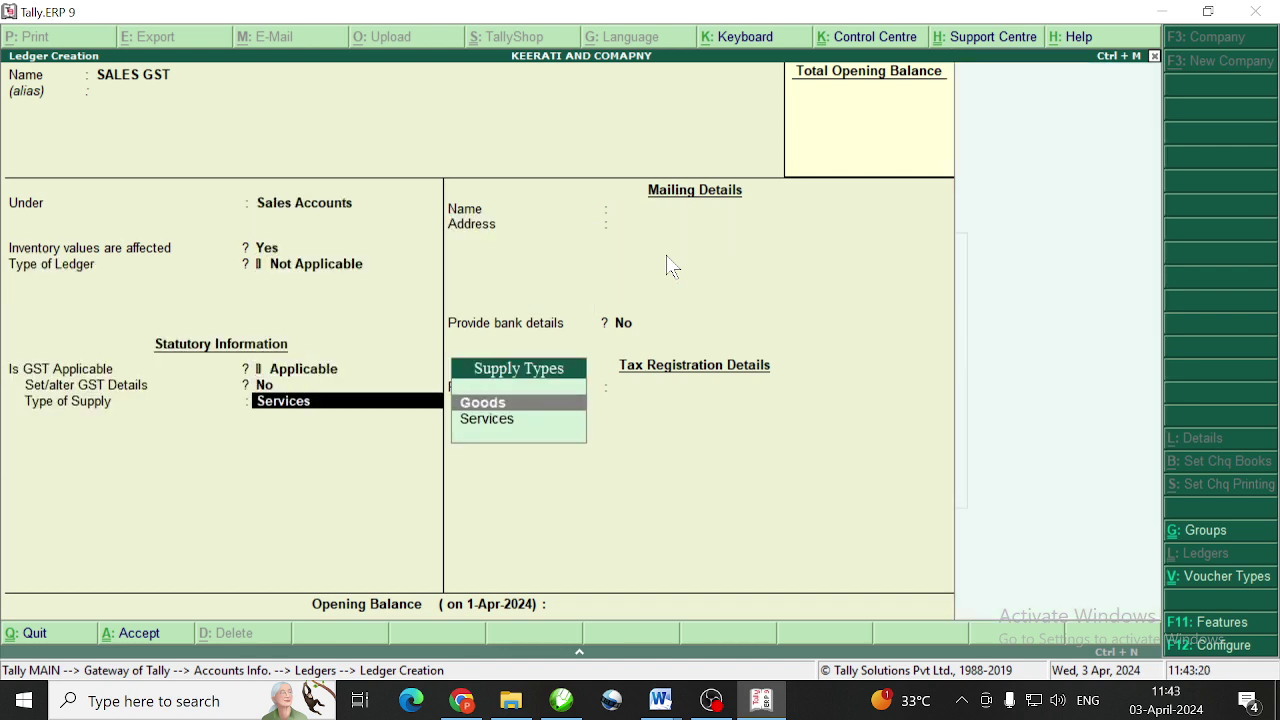
pyautogui.press('Return')
pyautogui.press('Return')
pyautogui.press('Return')
pyautogui.press('Return')
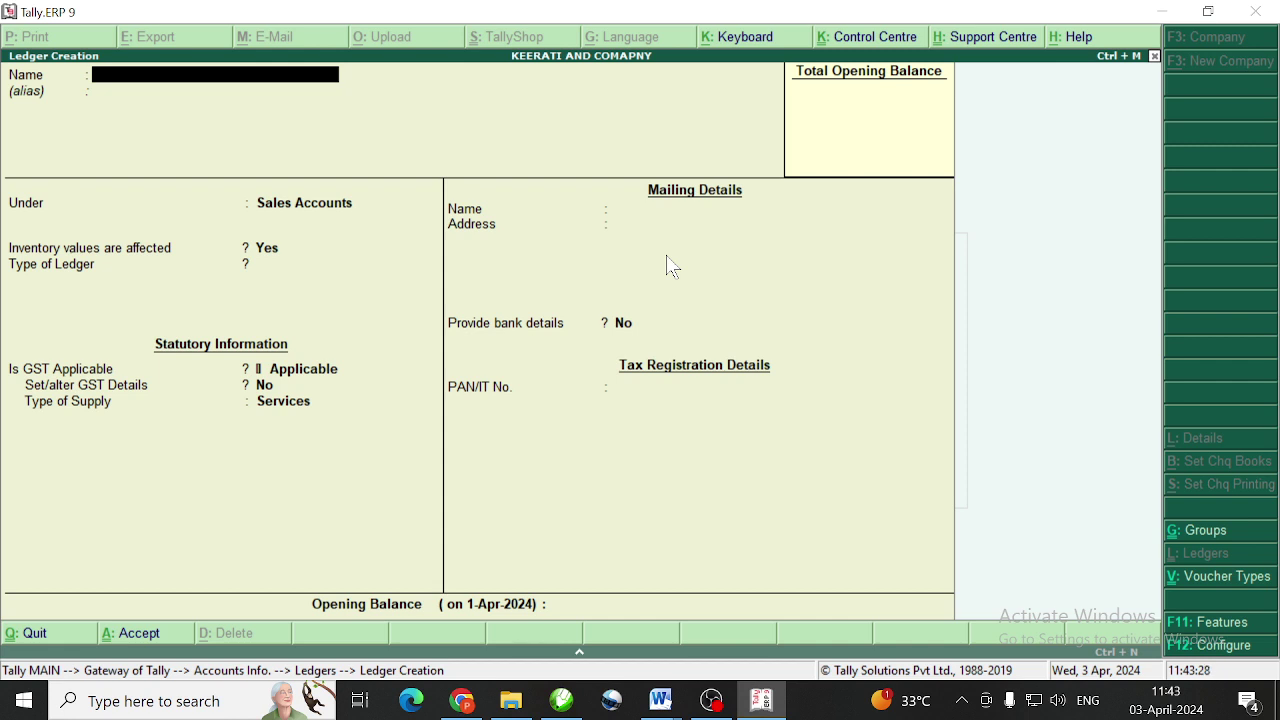
# Create BASAVARAJ STATIONRY under Sundry Debtors, bill-by-bill Yes, 25-day credit, ignoring the GSTIN warning
pyautogui.write('BASAVARAJ STATIONRY')
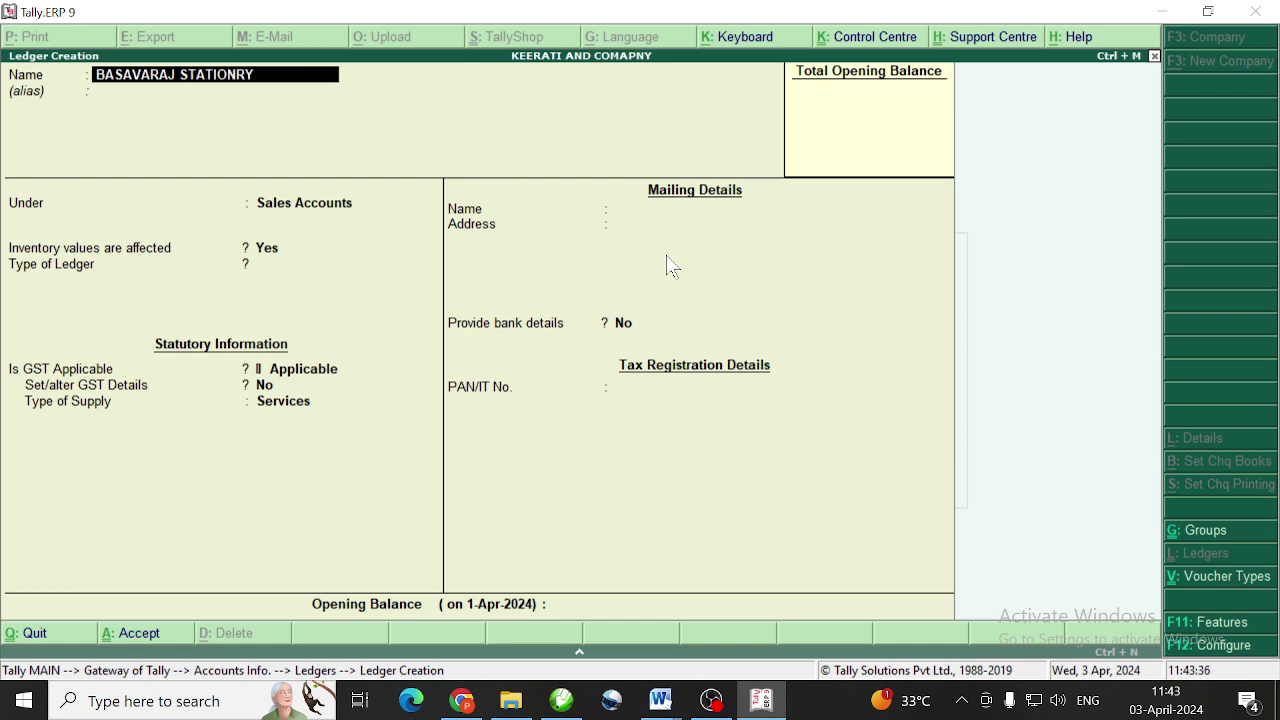
pyautogui.press('Return')
pyautogui.press('Return')
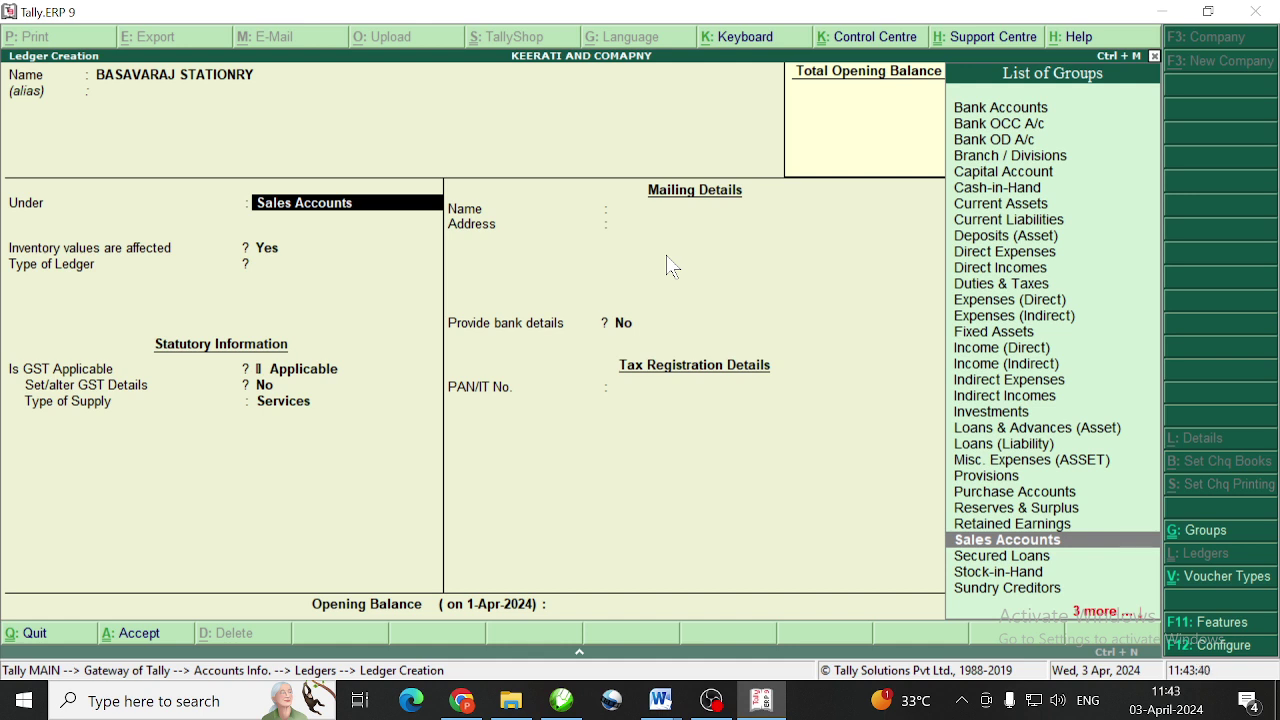
pyautogui.write('SUN')
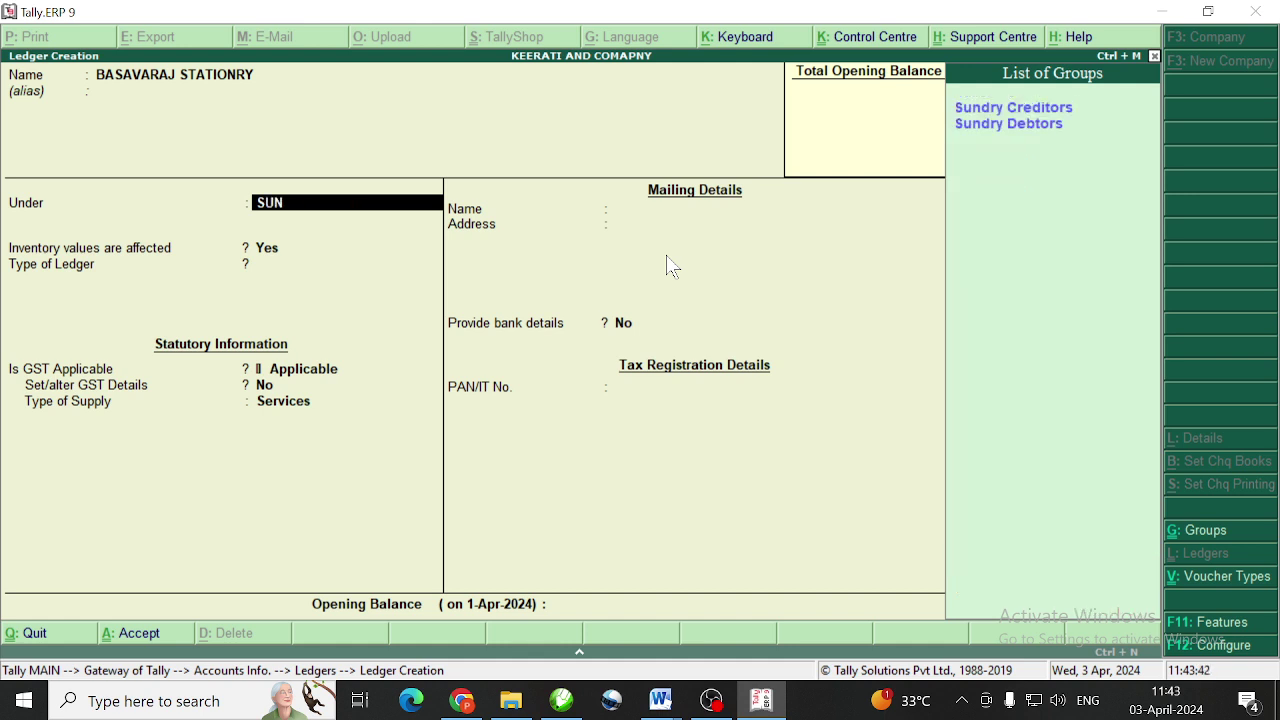
pyautogui.press('Down')
pyautogui.press('Return')
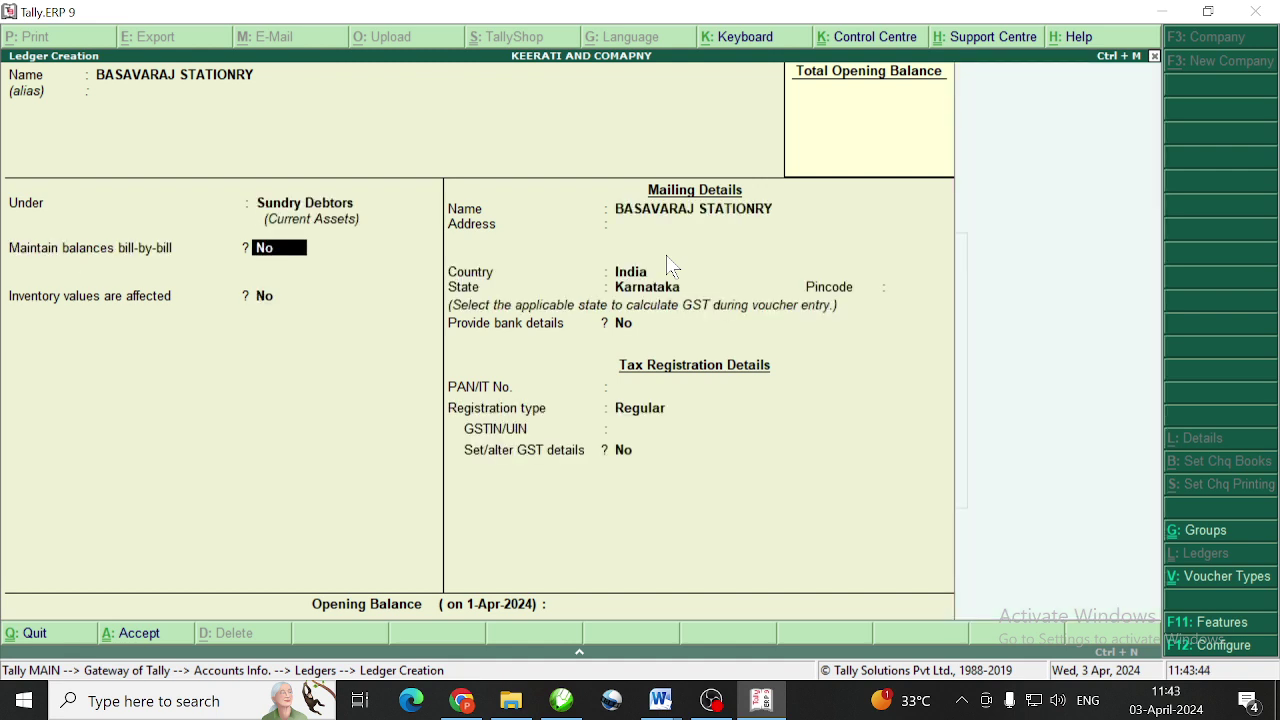
pyautogui.press('y')
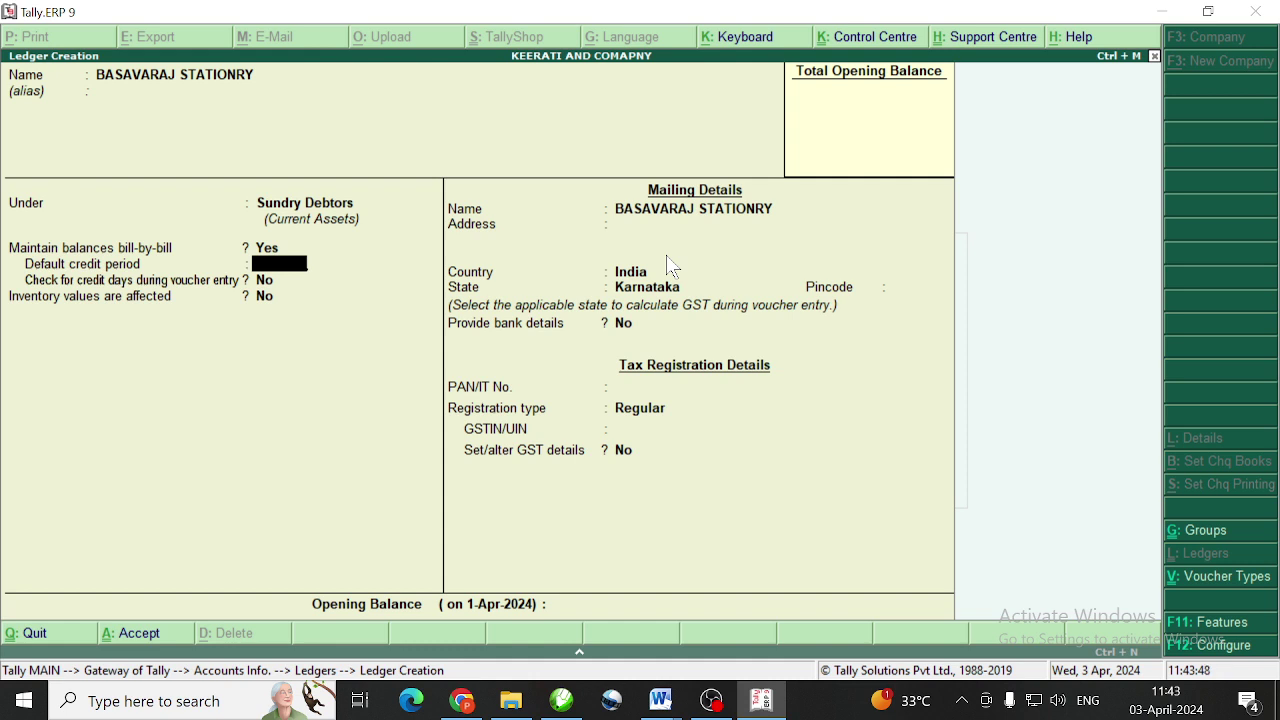
pyautogui.write('25')
pyautogui.press('Return')
pyautogui.press('Return')
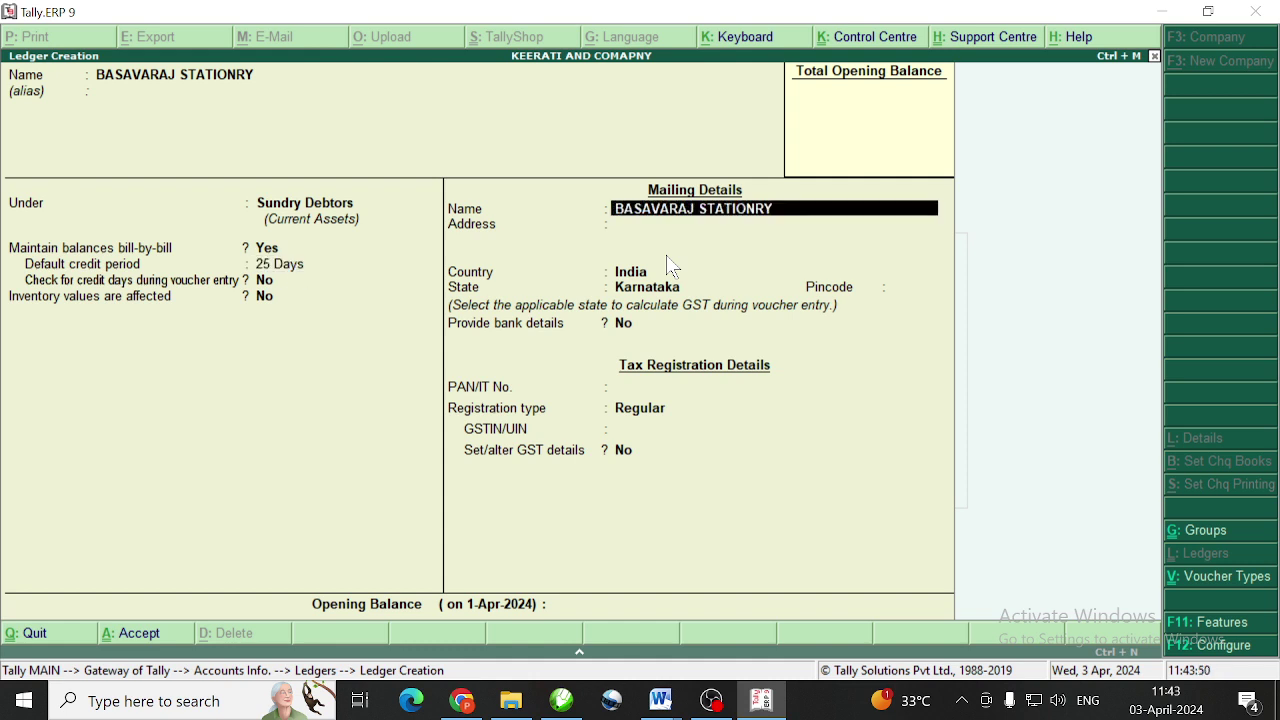
pyautogui.press('Return')
pyautogui.press('Return')
pyautogui.press('Return')
pyautogui.press('Return')
pyautogui.press('Return')
pyautogui.press('Return')
pyautogui.press('Return')
pyautogui.press('Return')
pyautogui.press('Return')
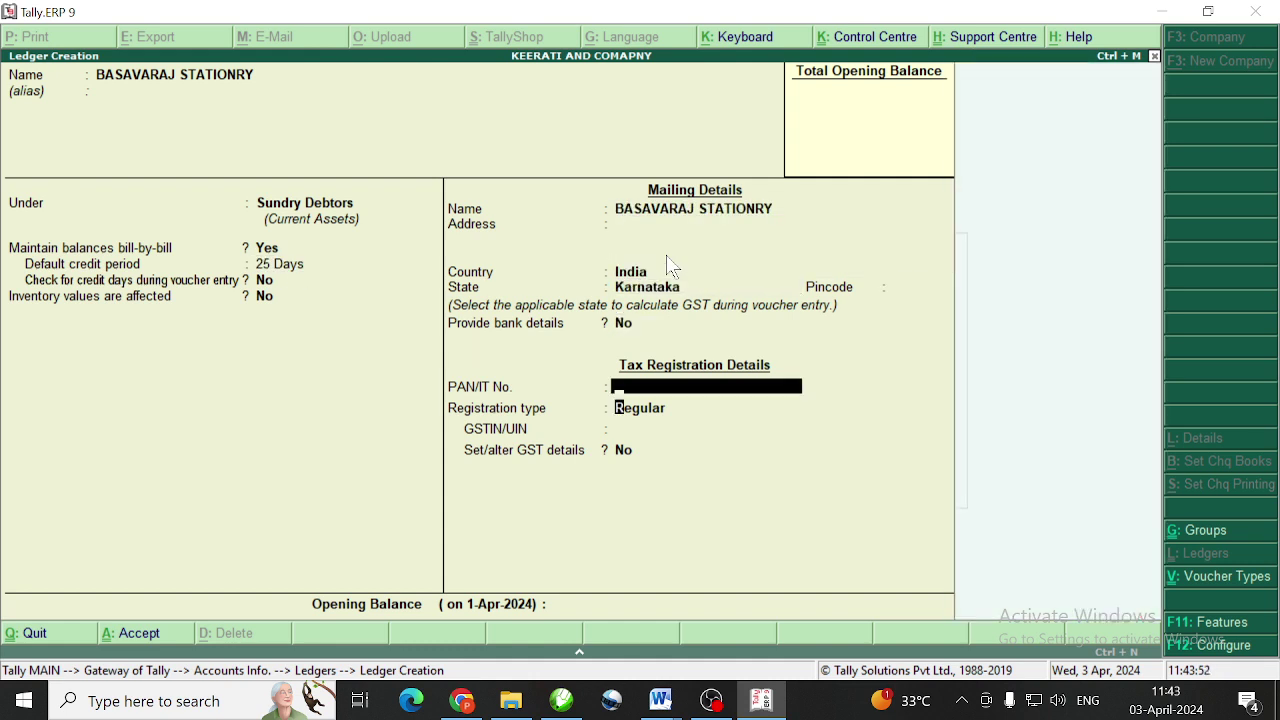
pyautogui.press('Return')
pyautogui.press('Return')
pyautogui.press('Return')
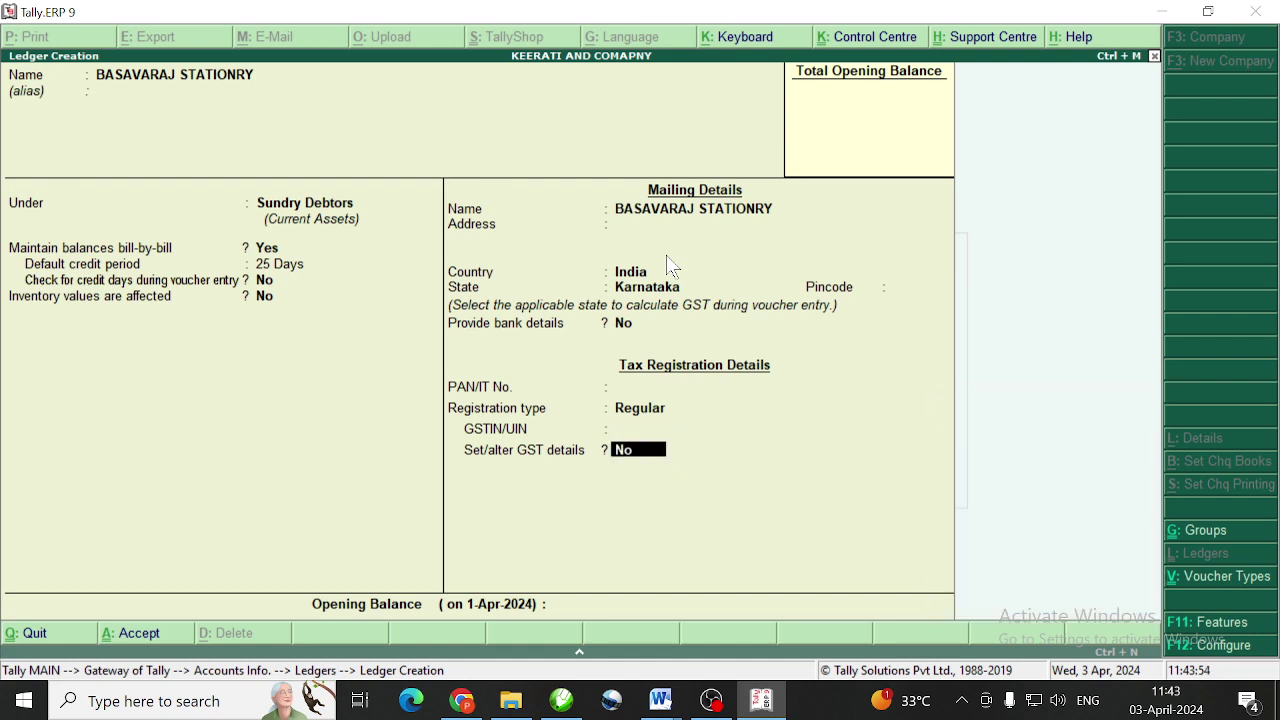
pyautogui.press('Return')
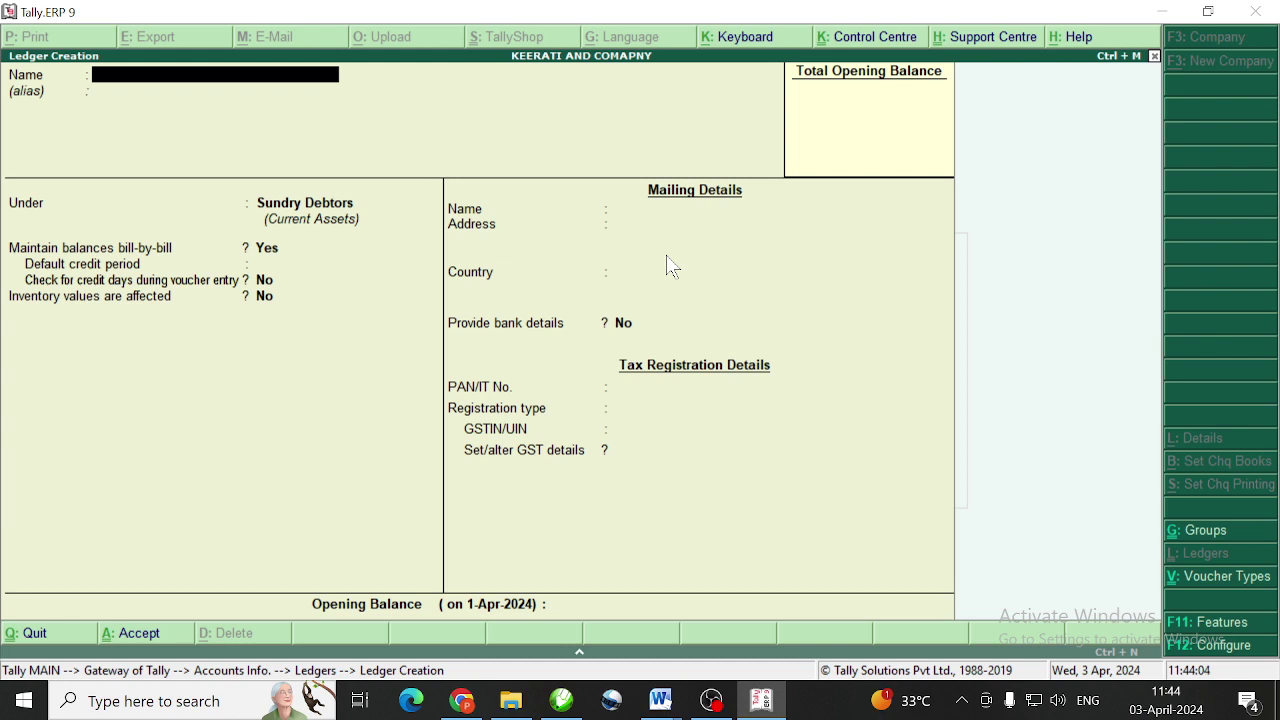
# Create and save ledger CGST under Duties & Taxes, duty type GST, tax type Central Tax
pyautogui.write('CGST')
pyautogui.press('Return')
pyautogui.press('Return')
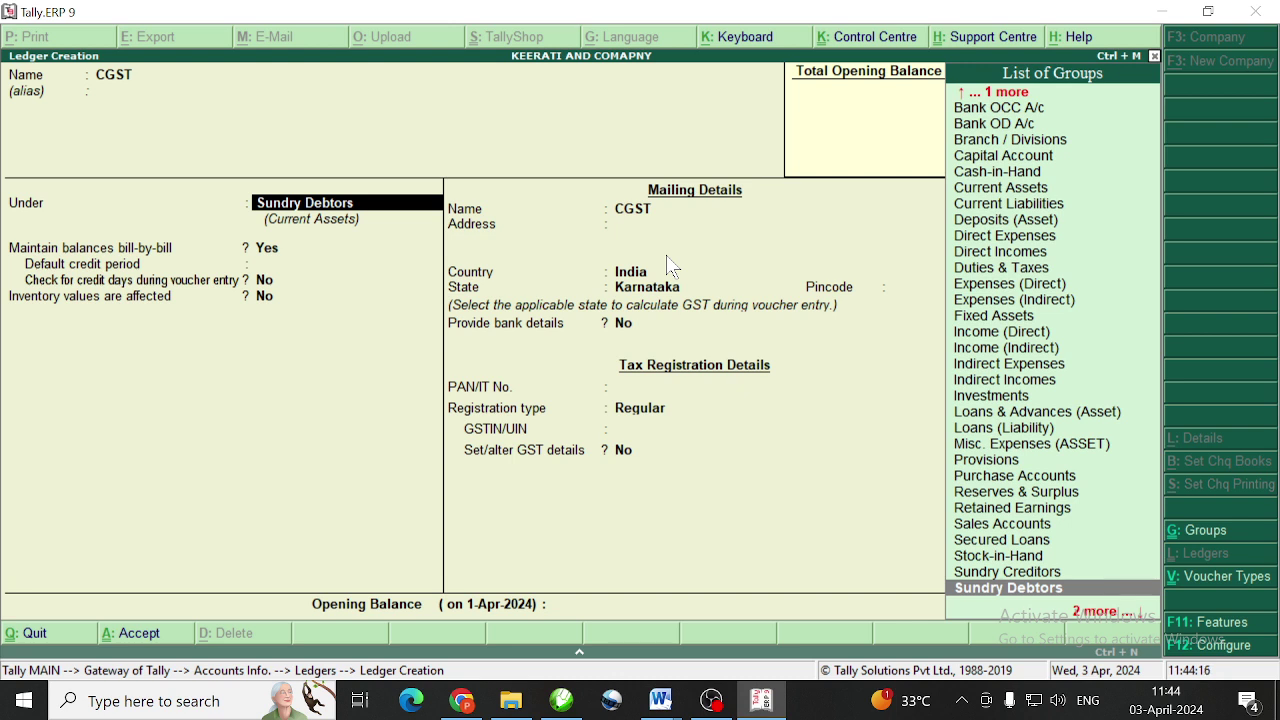
pyautogui.write('du')
pyautogui.press('Return')
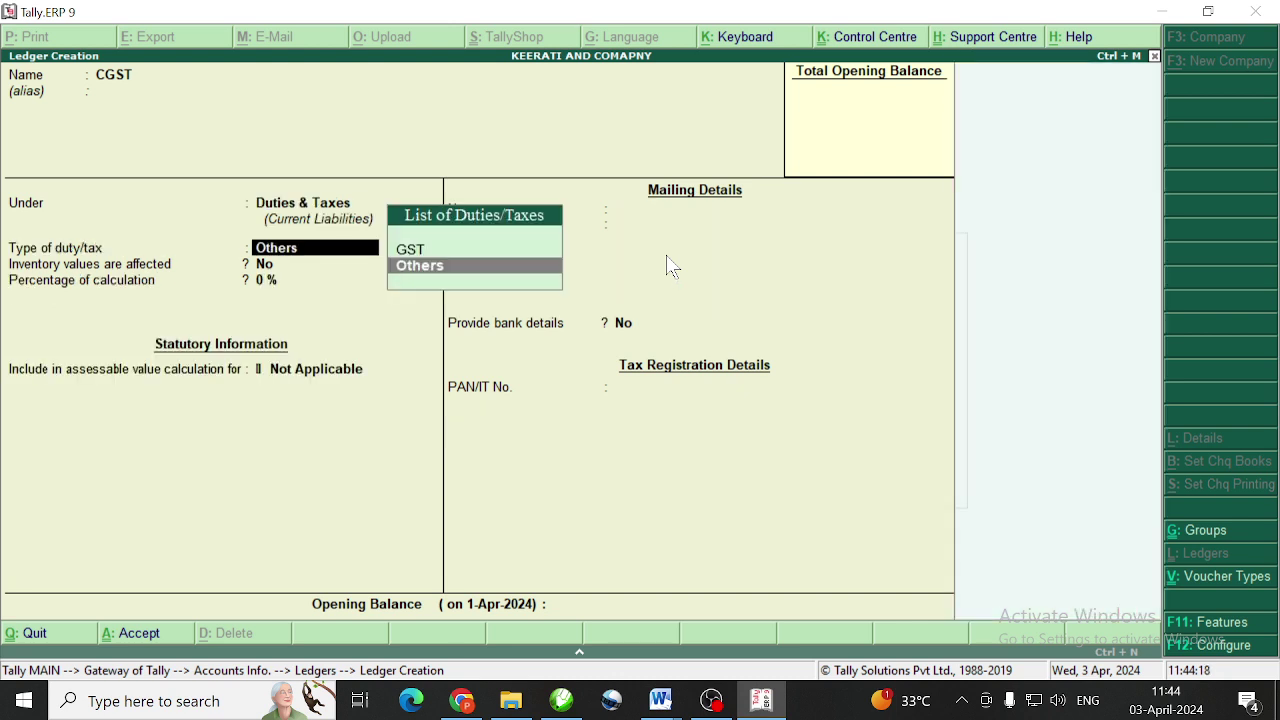
pyautogui.press('Up')
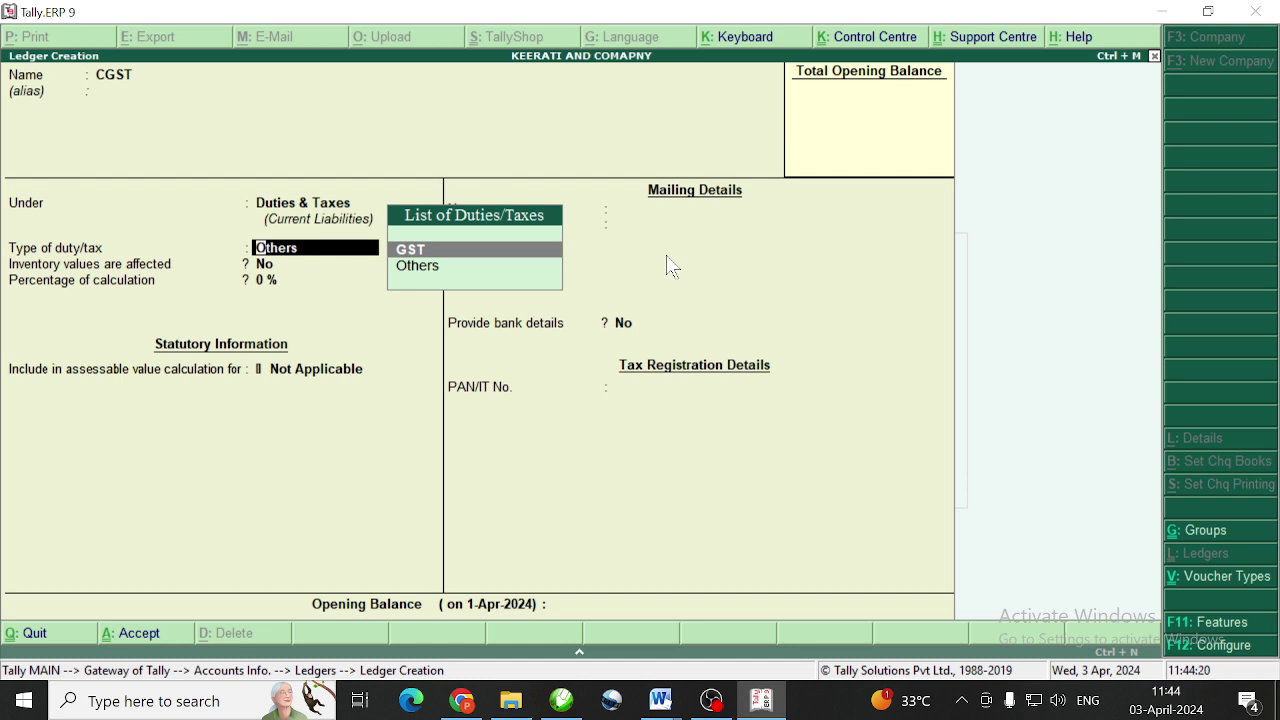
pyautogui.press('Return')
pyautogui.press('Down')
pyautogui.press('Down')
pyautogui.press('Down')
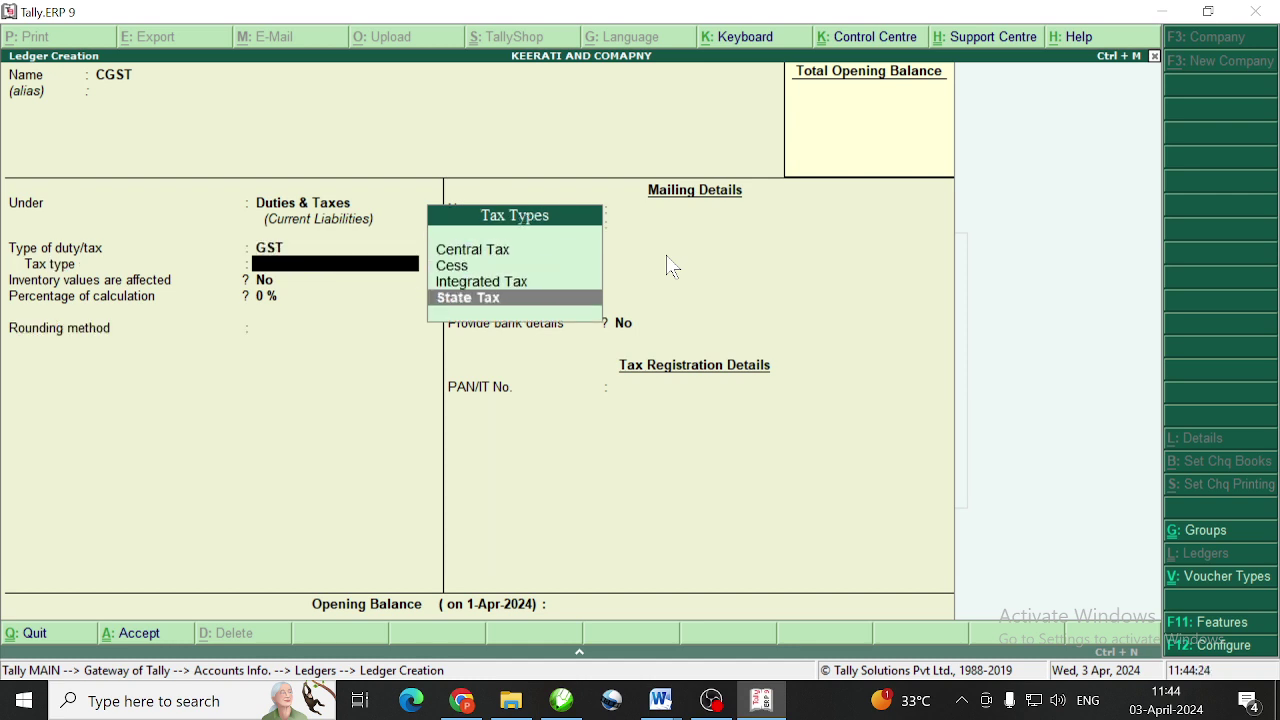
pyautogui.press('Up')
pyautogui.press('Up')
pyautogui.press('Up')
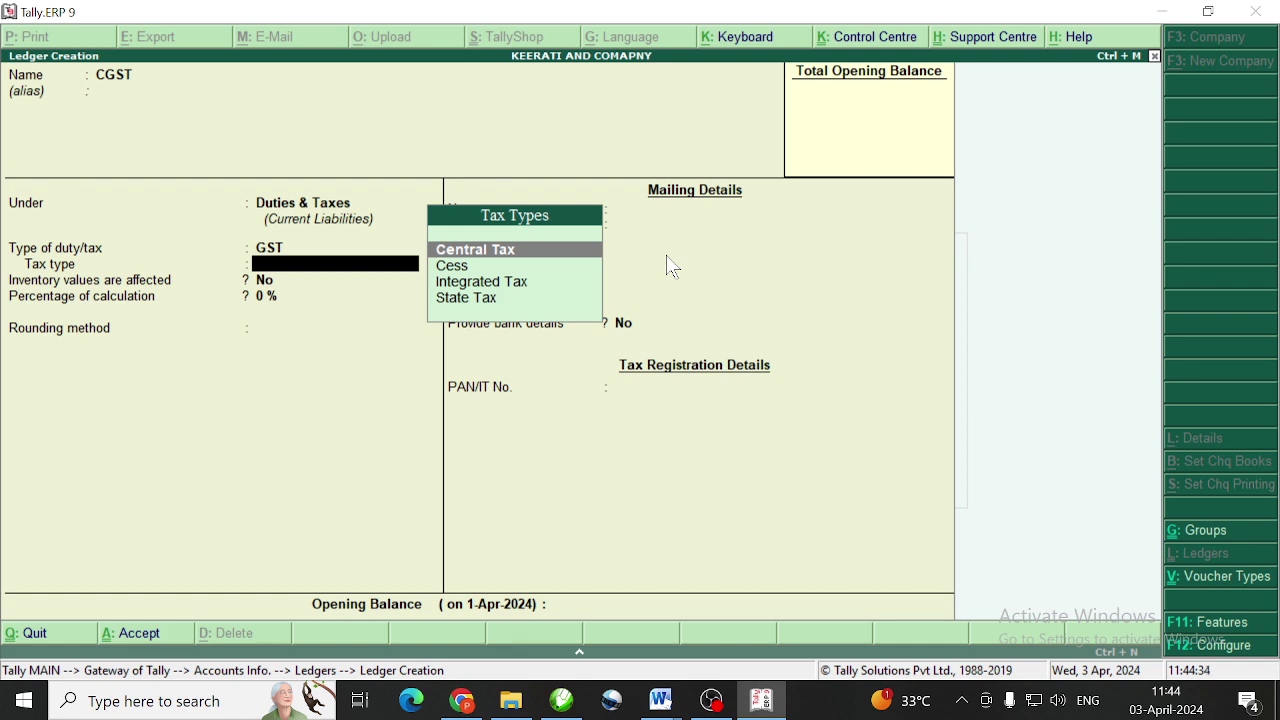
pyautogui.press('Return')
pyautogui.press('Return')
pyautogui.press('Return')
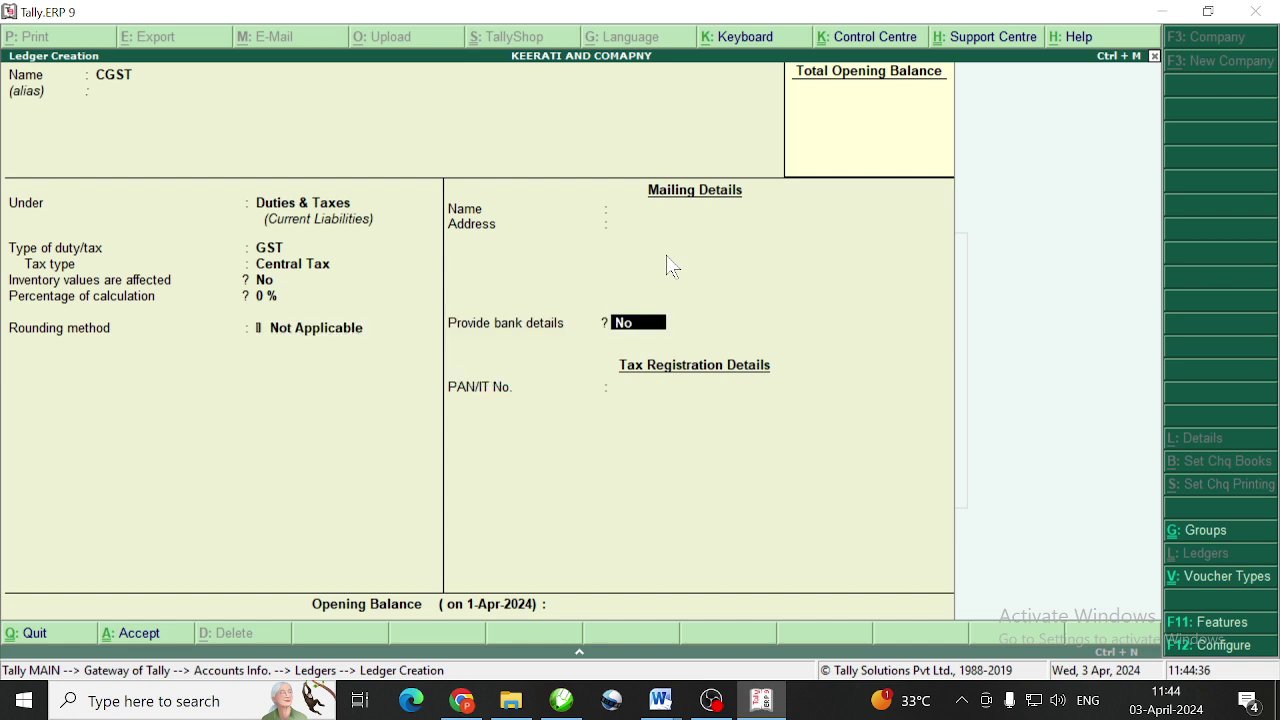
pyautogui.press('Return')
pyautogui.press('Return')
pyautogui.press('Return')
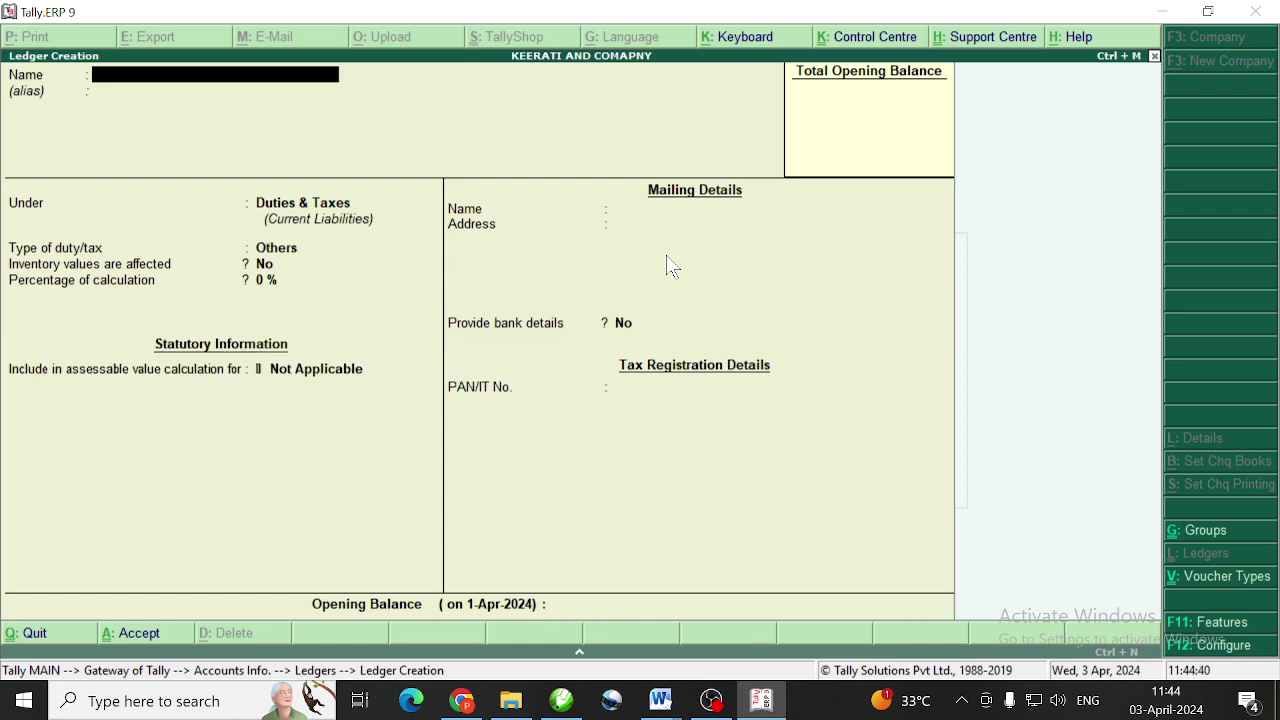
# Set up ledger SGST under Duties & Taxes with GST duty, State Tax, 0% and Not Applicable rounding
pyautogui.write('SGST')
pyautogui.press('Return')
pyautogui.press('Return')
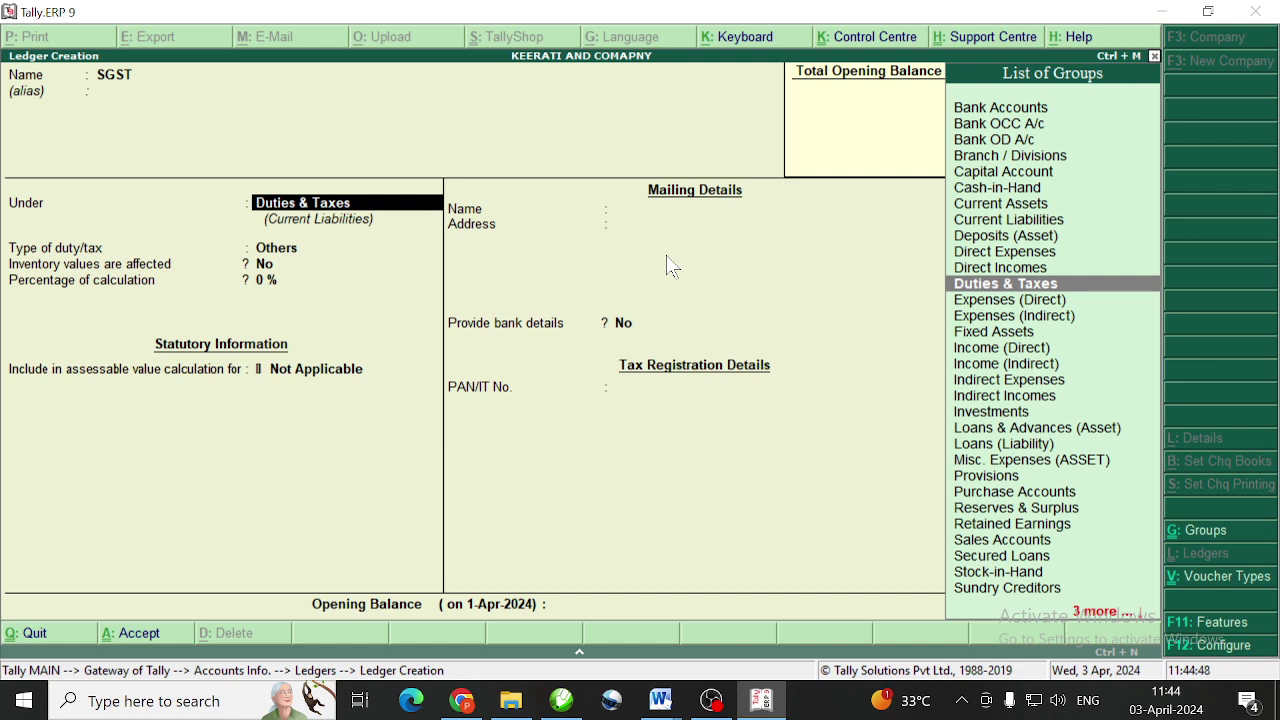
pyautogui.press('Return')
pyautogui.press('Up')
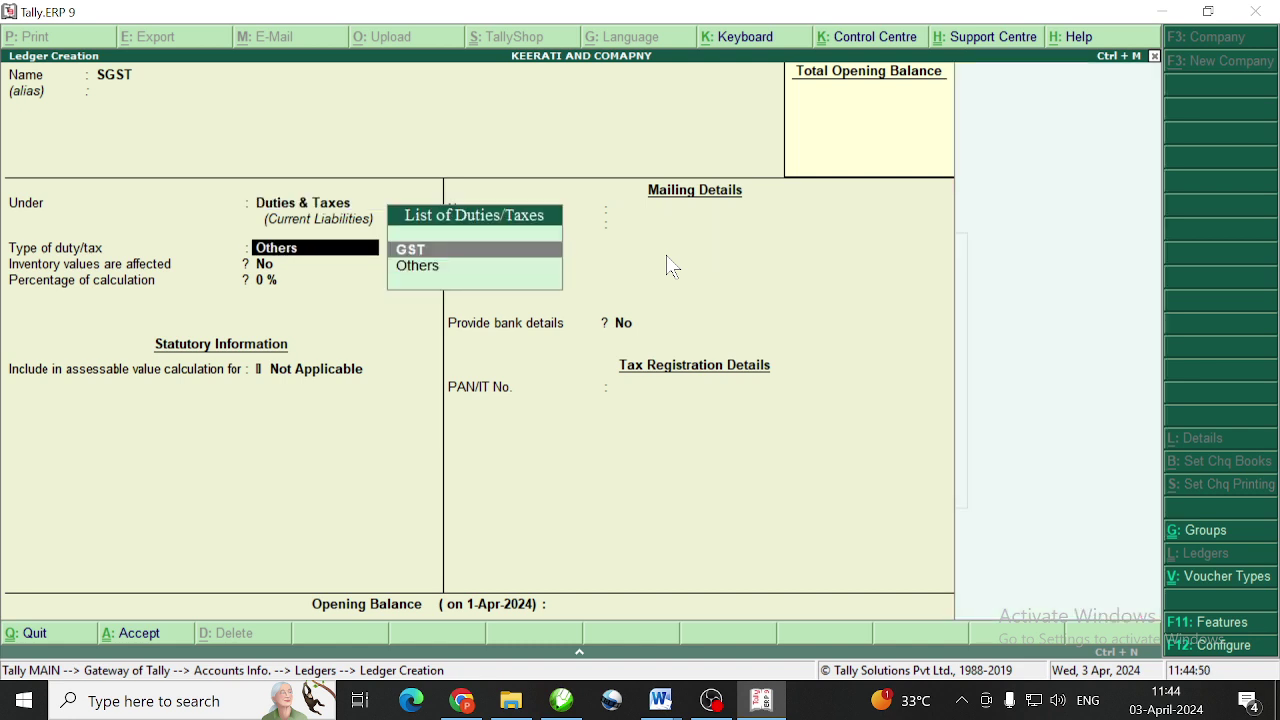
pyautogui.press('Return')
pyautogui.press('Down')
pyautogui.press('Down')
pyautogui.press('Down')
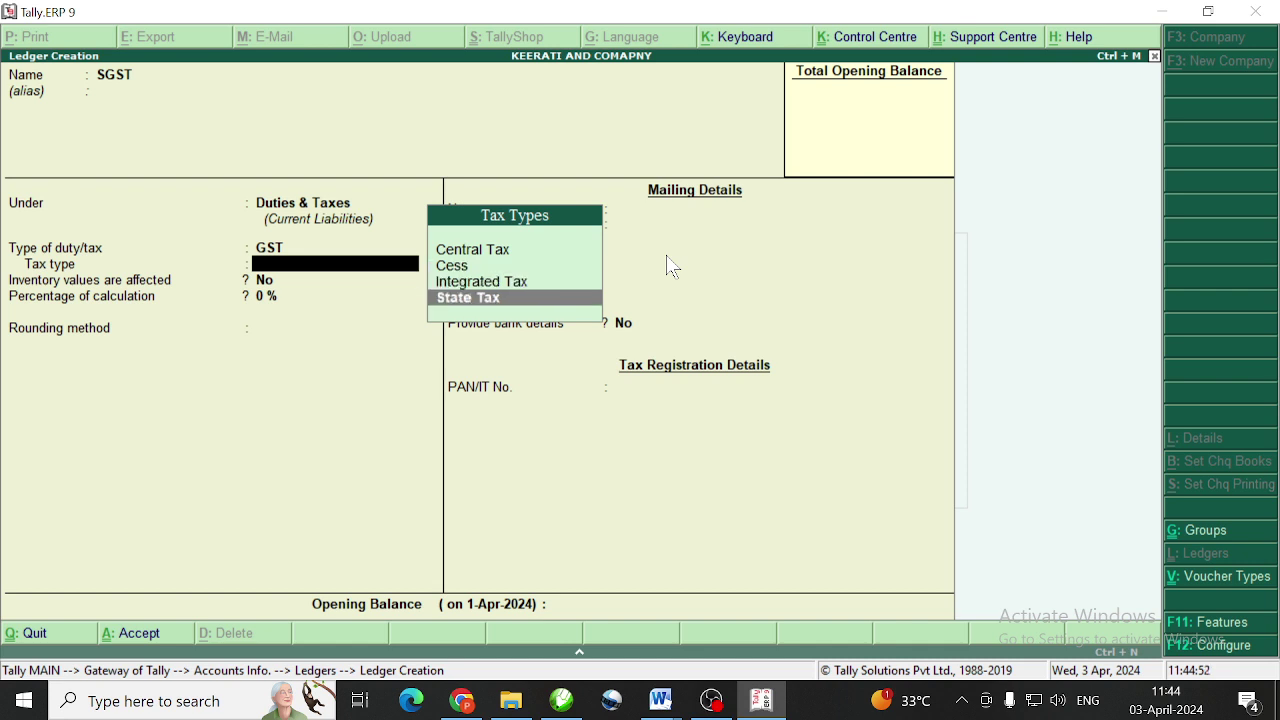
pyautogui.press('Return')
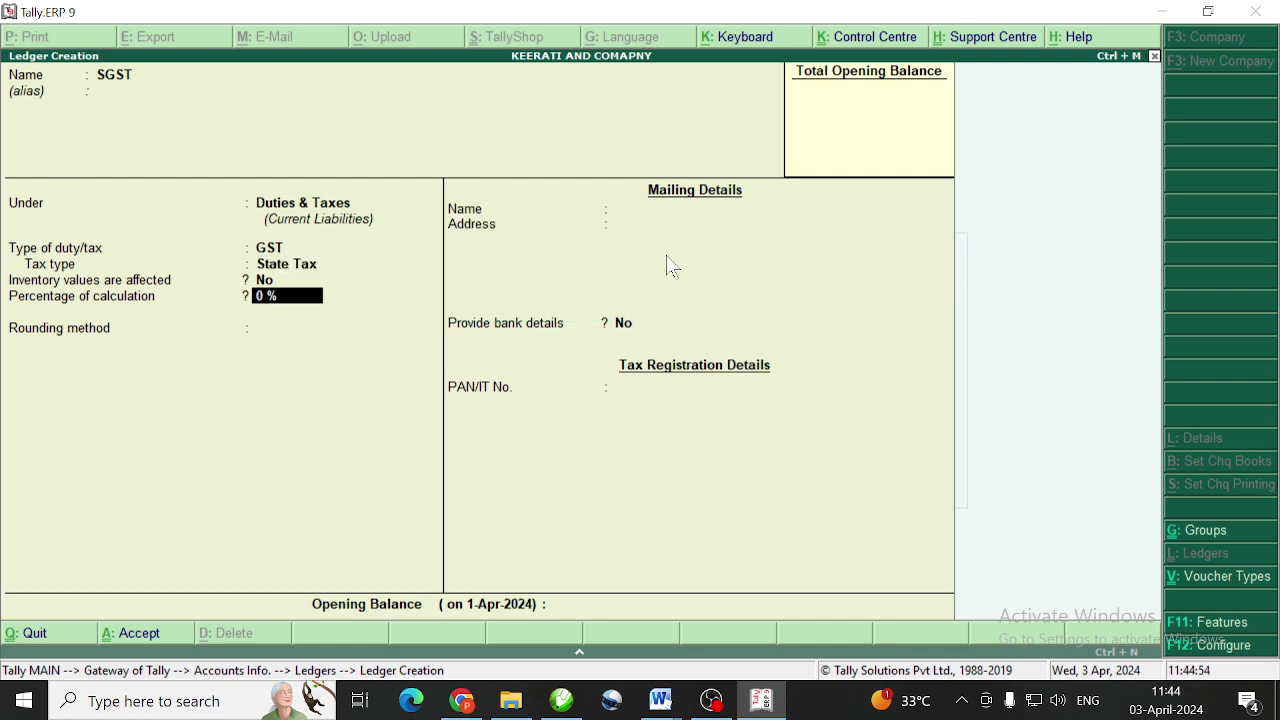
pyautogui.press('Return')
pyautogui.press('Return')
pyautogui.press('Return')
pyautogui.press('Return')
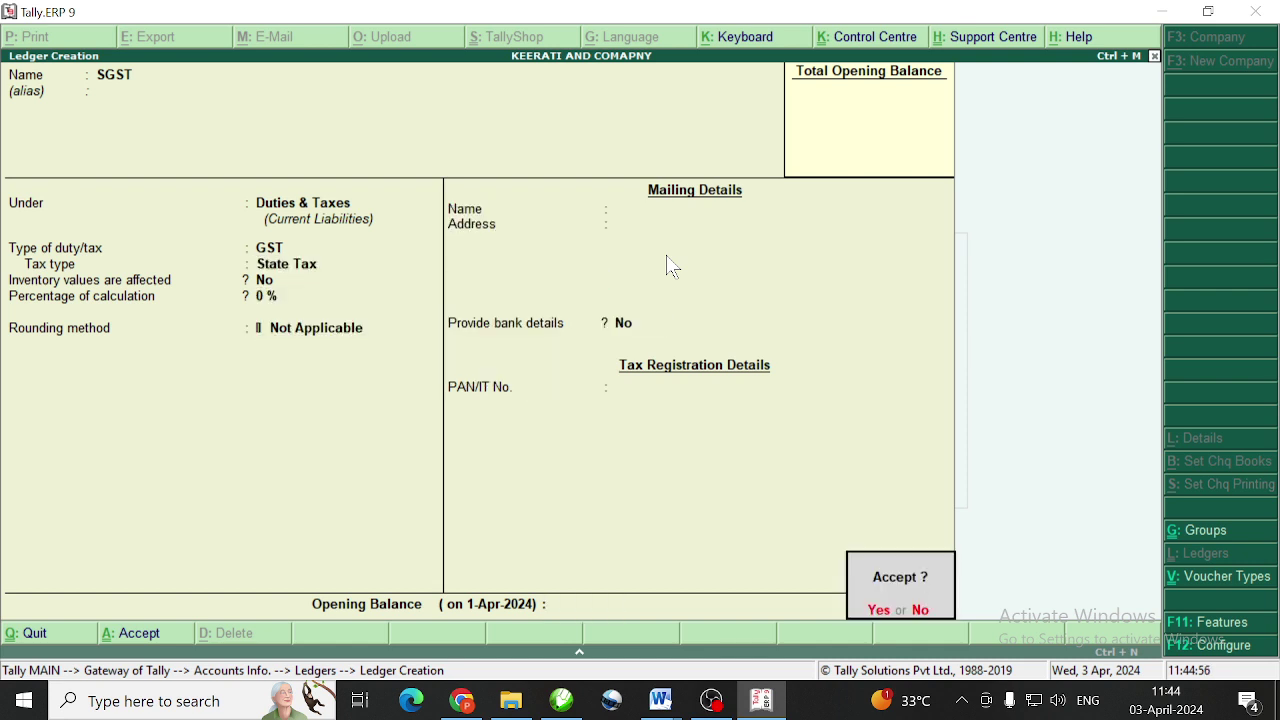
pyautogui.press('Return')
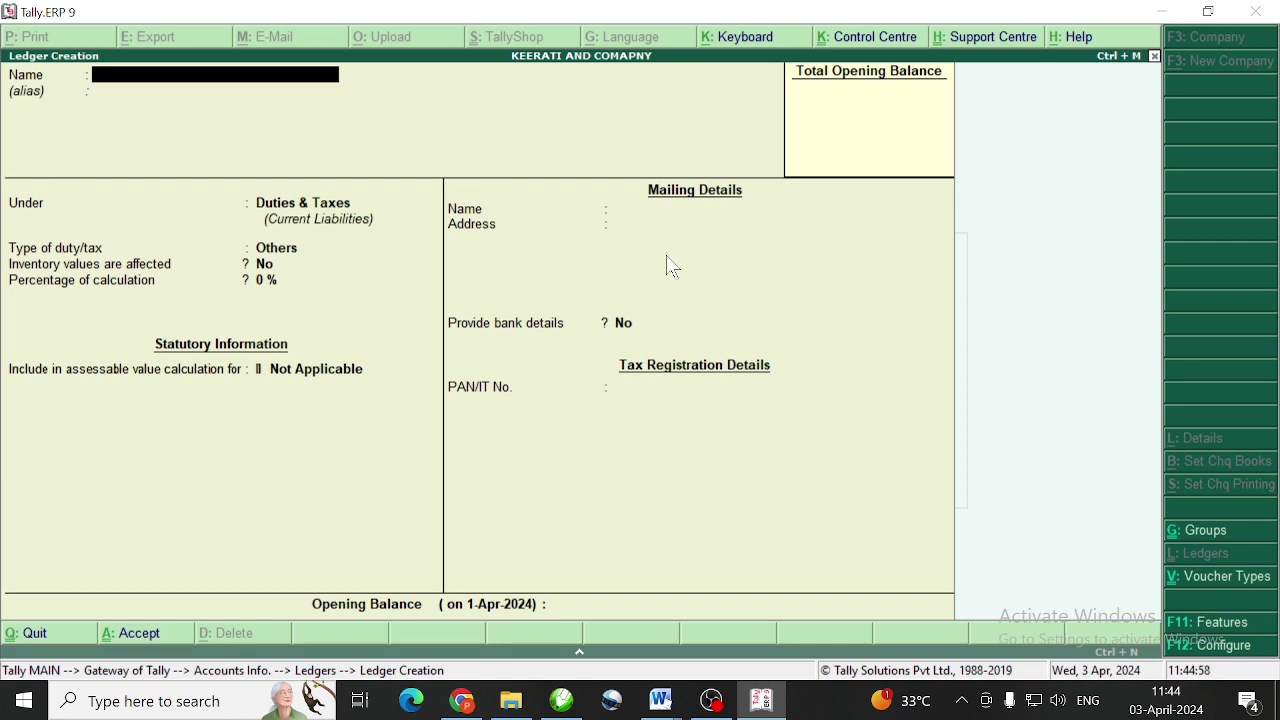
# Set up ledger IGST under Duties & Taxes with GST duty type and Integrated Tax
pyautogui.write('IGST')
pyautogui.press('Return')
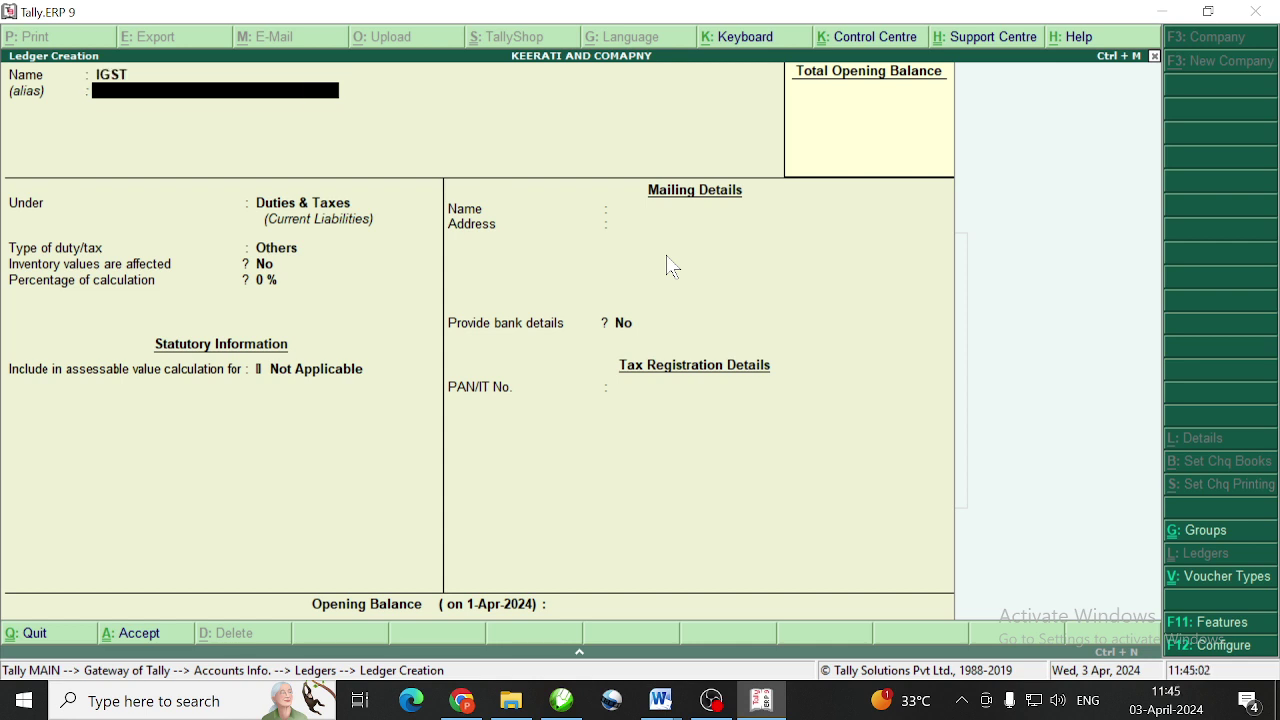
pyautogui.press('Return')
pyautogui.press('Return')
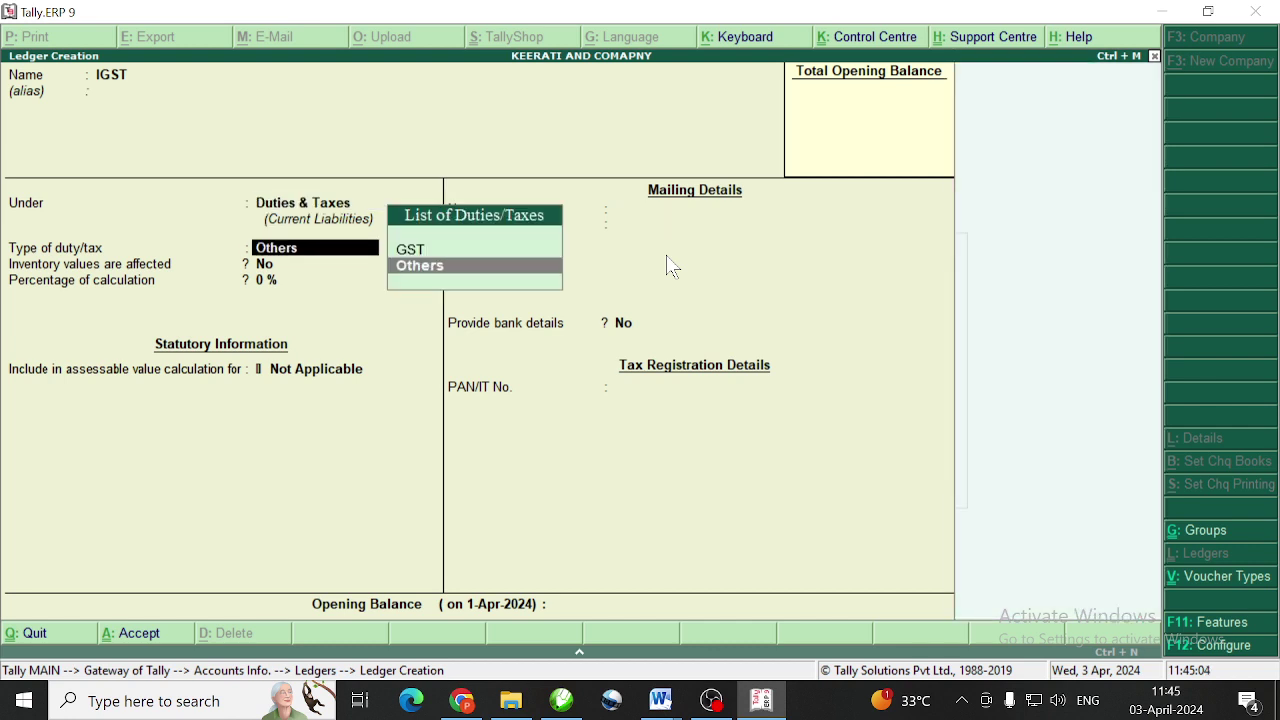
pyautogui.press('Up')
pyautogui.press('Return')
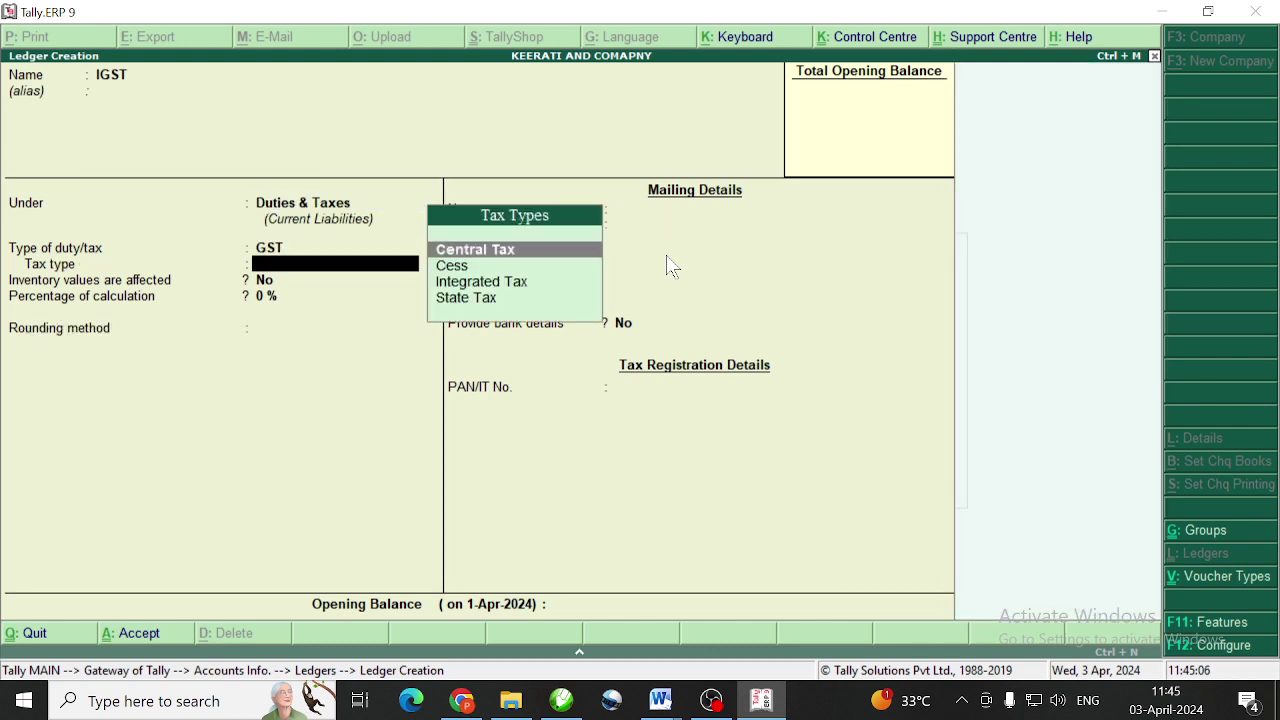
pyautogui.press('Down')
pyautogui.press('Down')
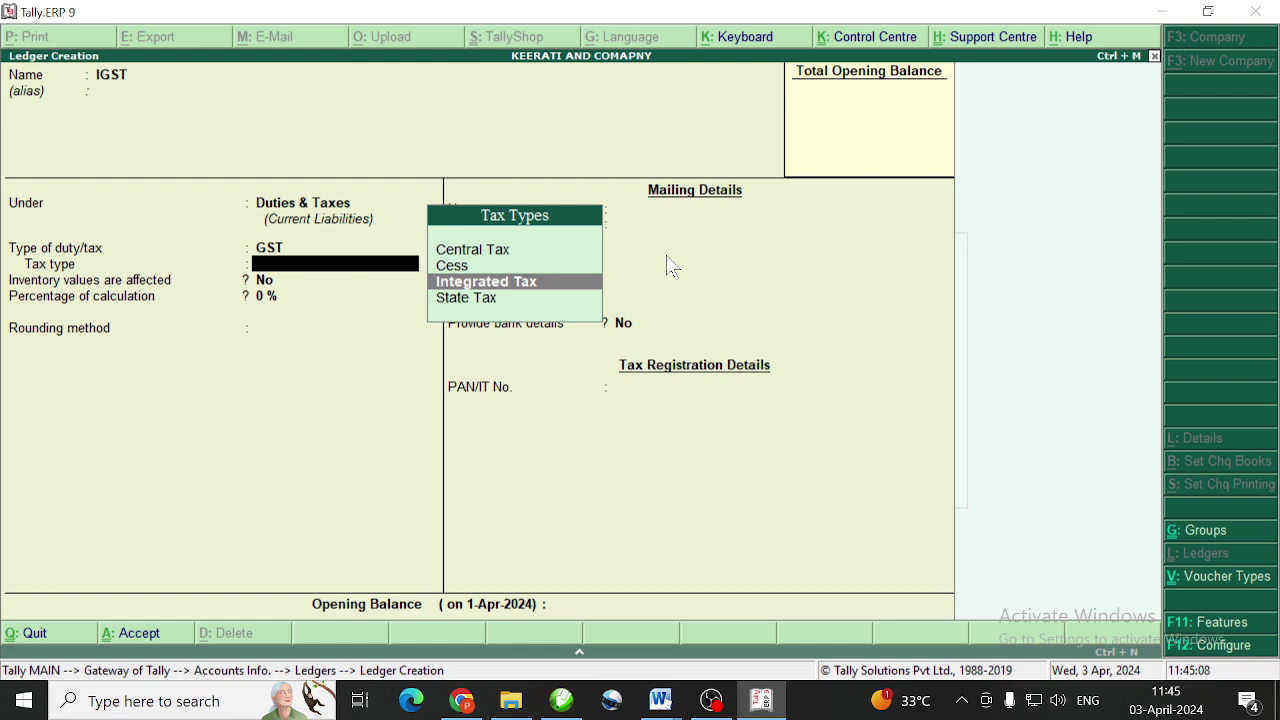
pyautogui.press('Return')
pyautogui.press('Return')
pyautogui.press('Return')
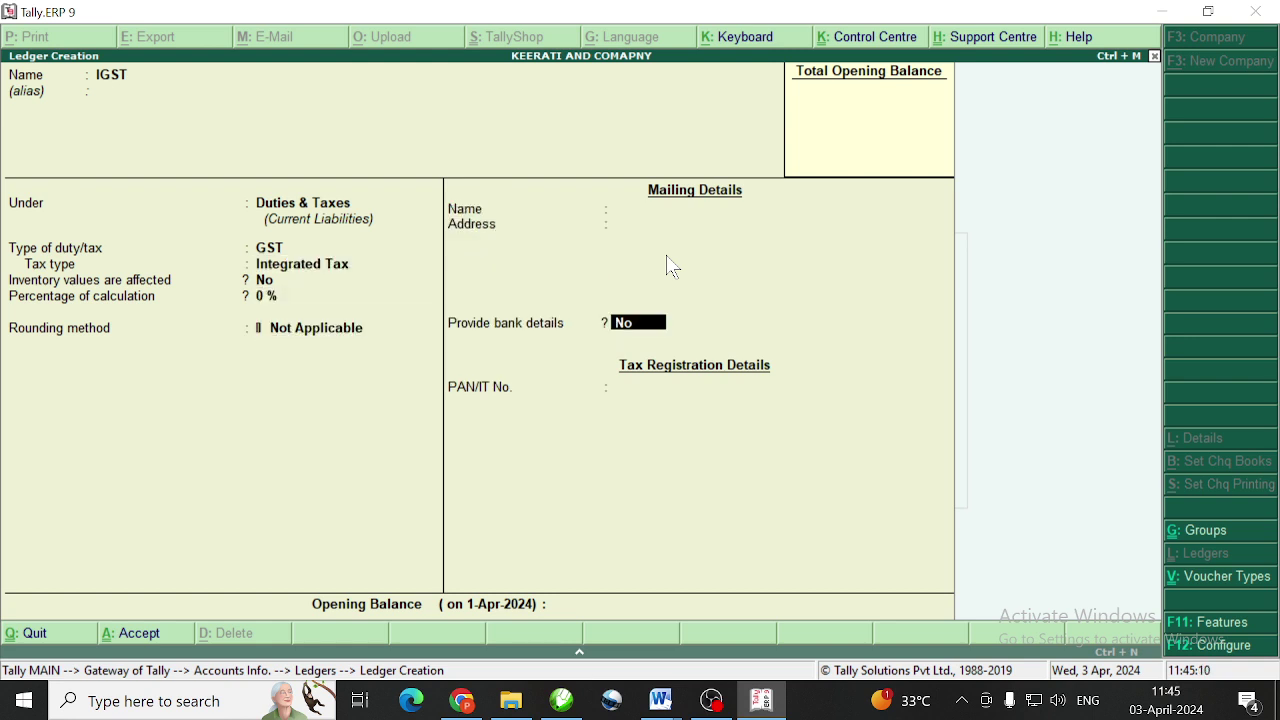
pyautogui.press('Return')
pyautogui.press('Return')
pyautogui.press('Return')
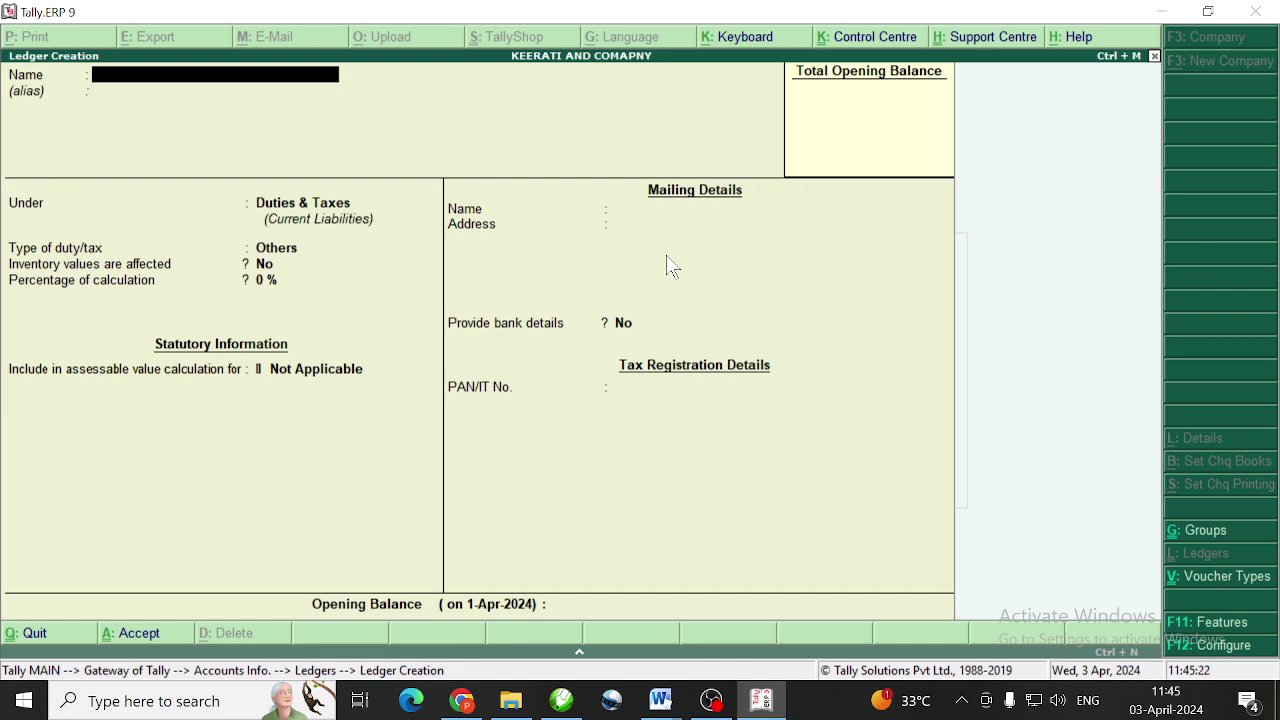
# Start a Purchase voucher dated 2-4-2024 from the Gateway
pyautogui.press('Escape')
pyautogui.press('Escape')
pyautogui.press('Escape')
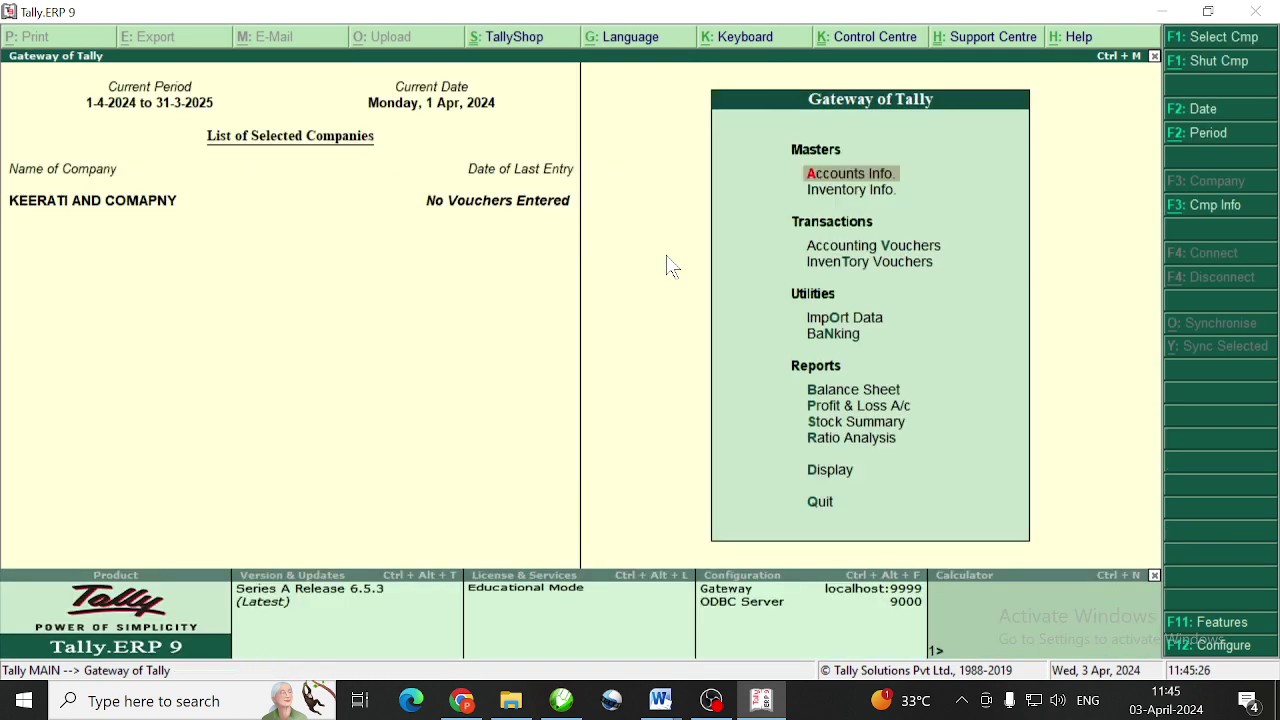
pyautogui.press('v')
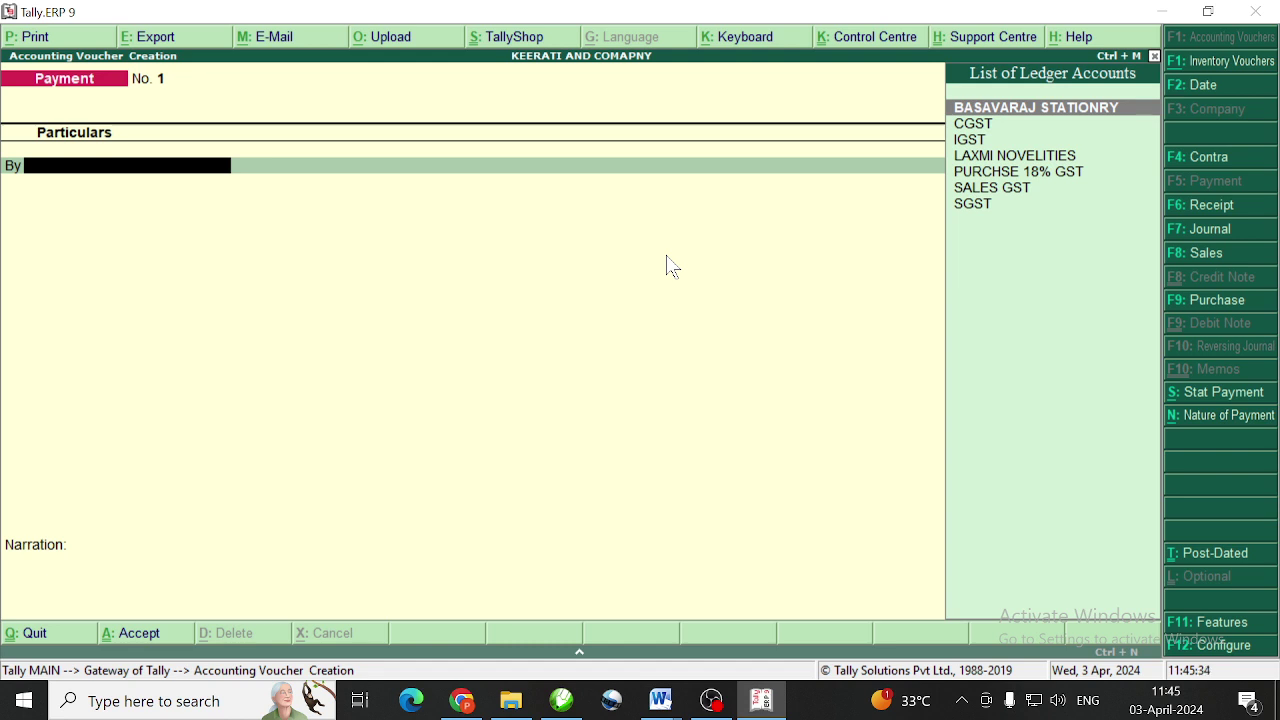
pyautogui.press('F9')
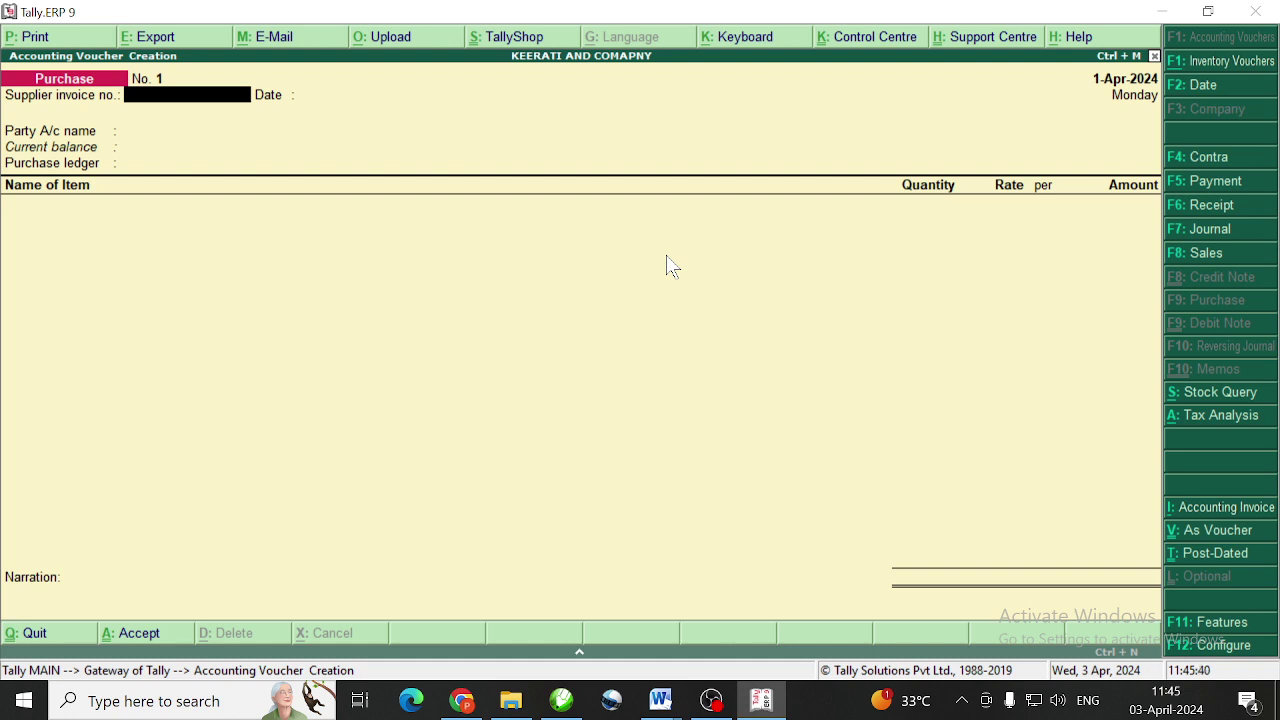
pyautogui.press('F2')
pyautogui.write('2-4-2024')
pyautogui.press('Return')
# Enter supplier invoice 25, party LAXMI NOVELITIES and purchase ledger PURCHSE 18% GST
pyautogui.write('25')
pyautogui.press('Return')
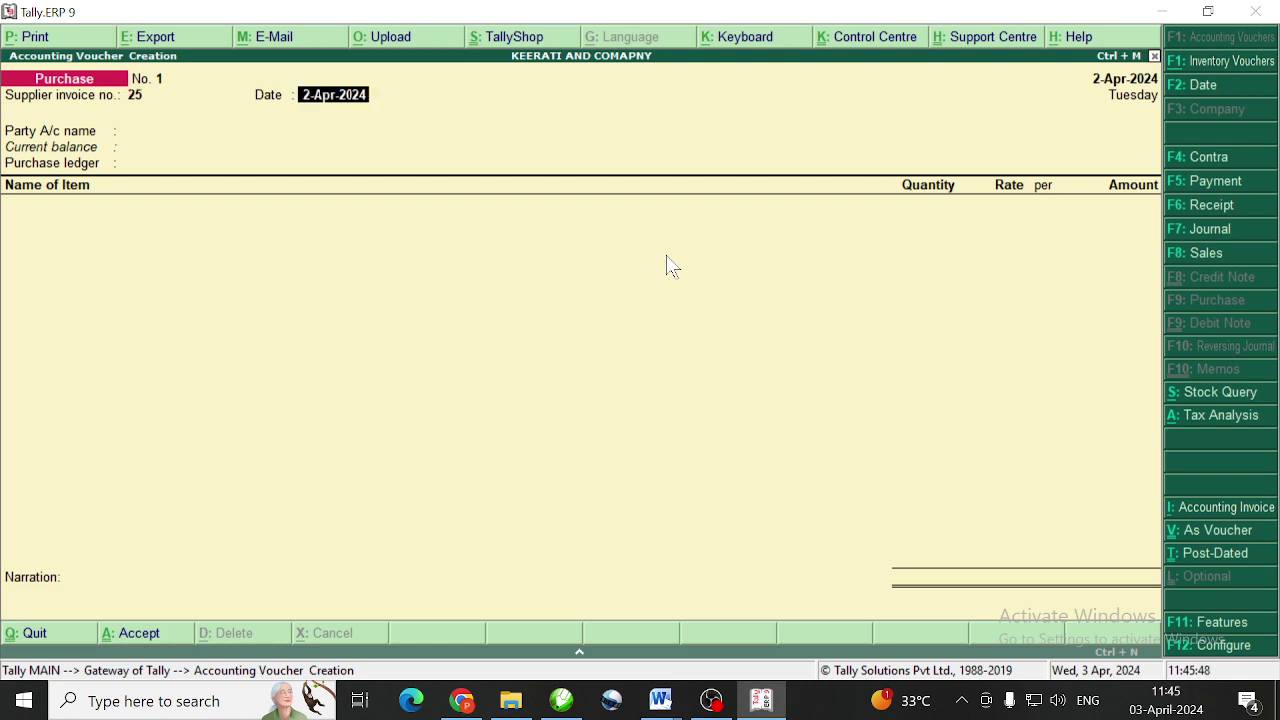
pyautogui.press('Return')
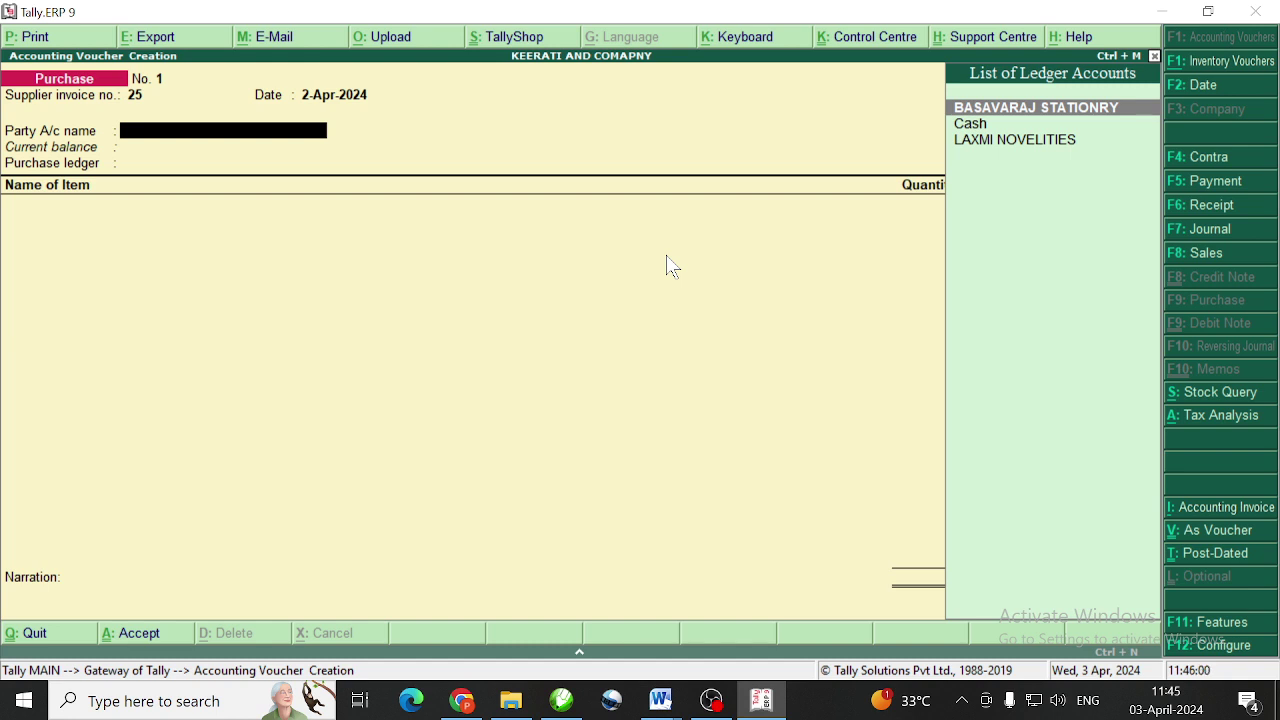
pyautogui.write('L')
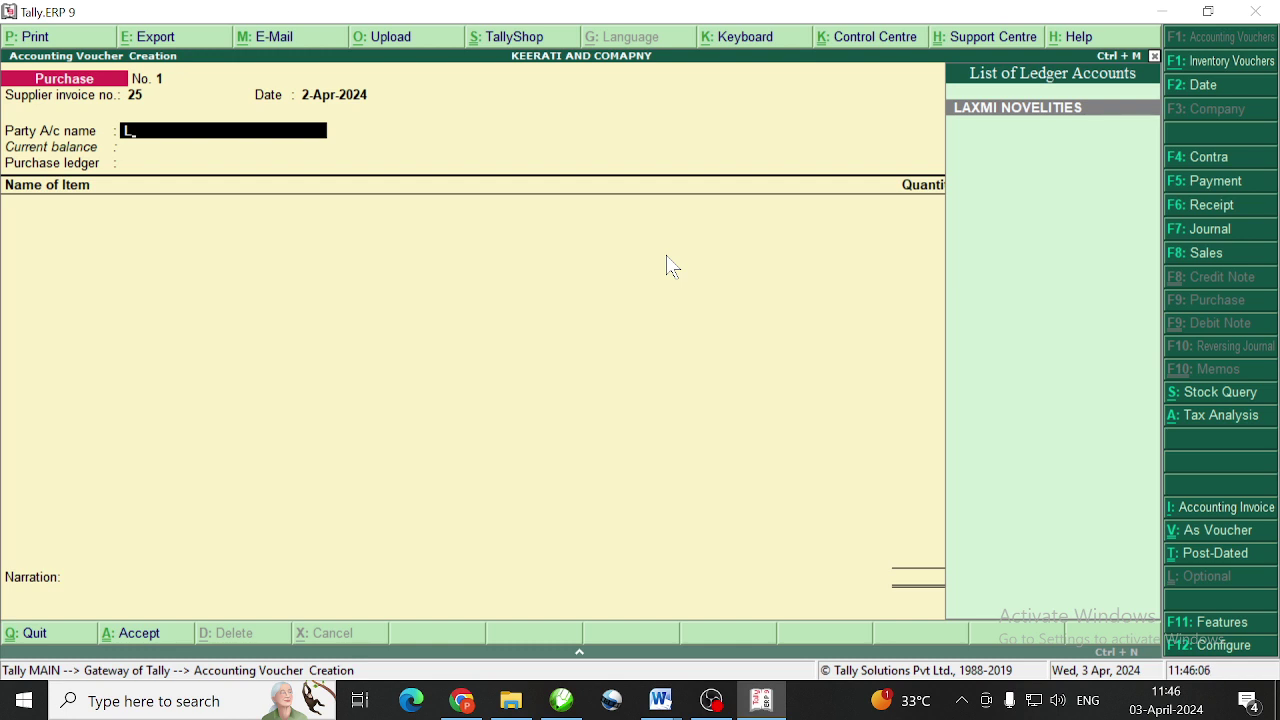
pyautogui.press('Return')
pyautogui.press('Return')
pyautogui.press('Return')
pyautogui.press('Return')
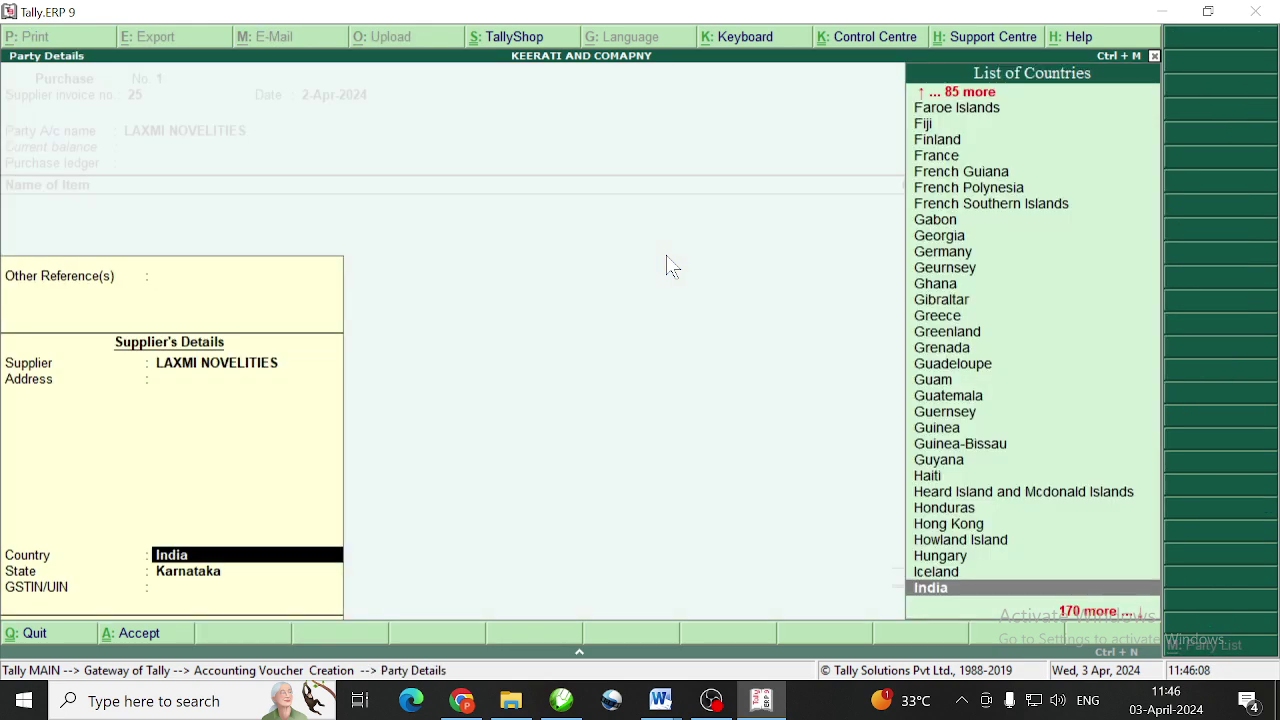
pyautogui.press('Return')
pyautogui.press('Return')
pyautogui.press('Return')
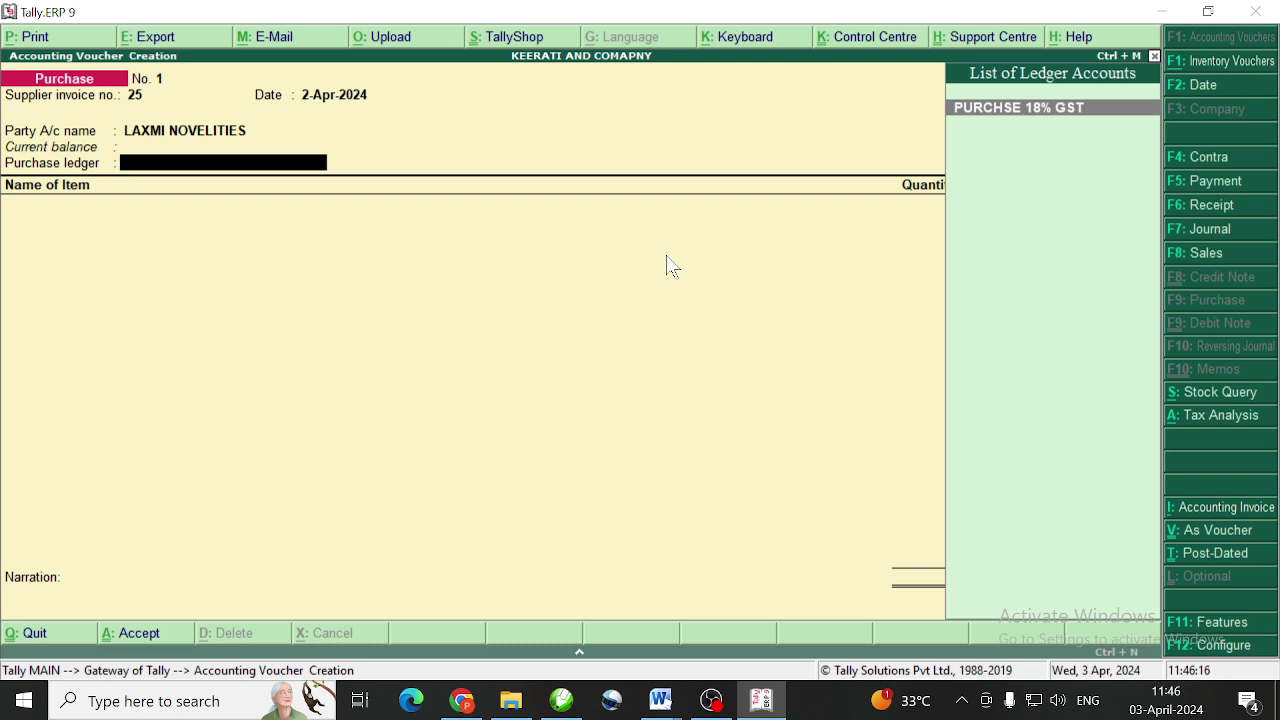
pyautogui.press('Return')
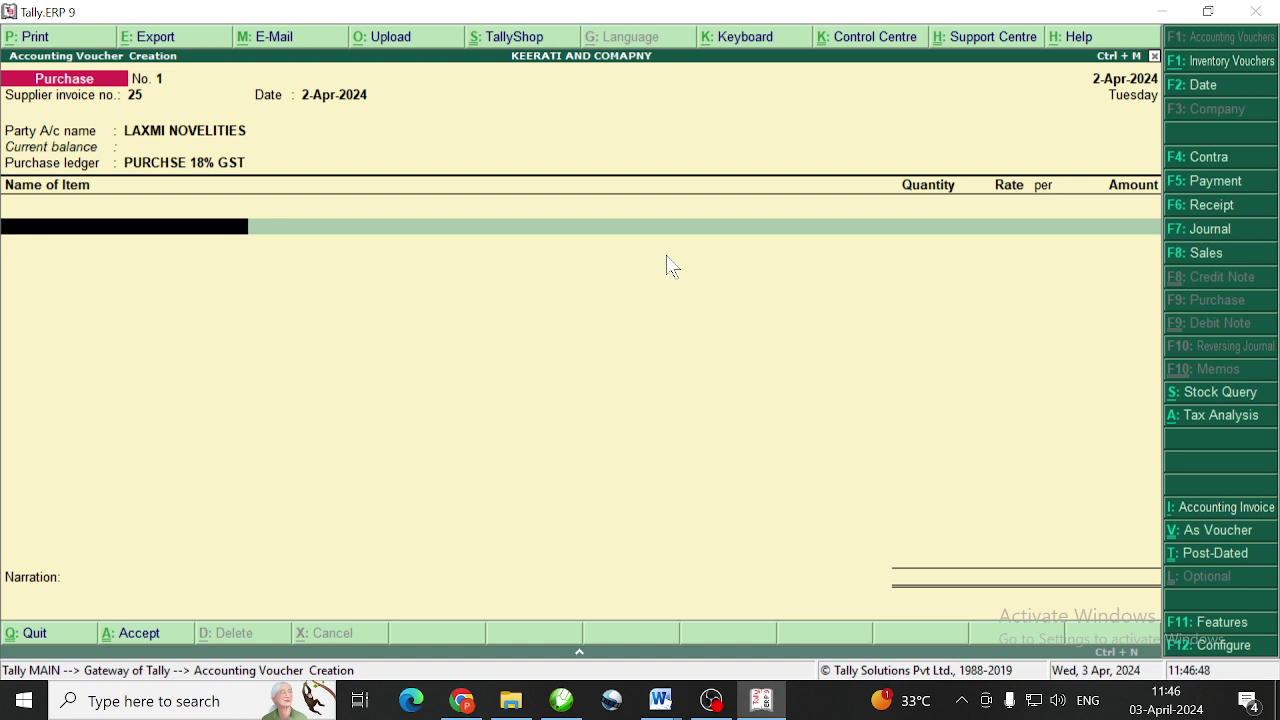
# Create a new stock item named 3D PHOTOS WITH FRAME
pyautogui.hotkey('alt', 'c')
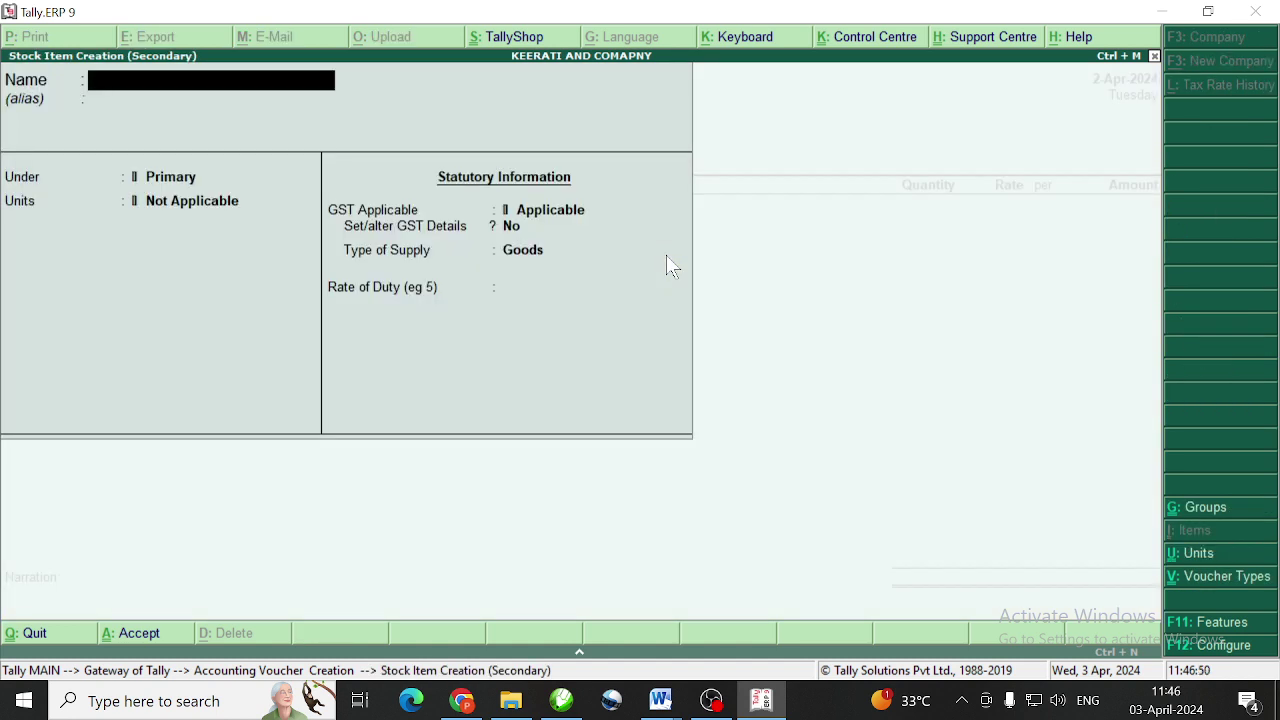
pyautogui.write('3D PHOTO')
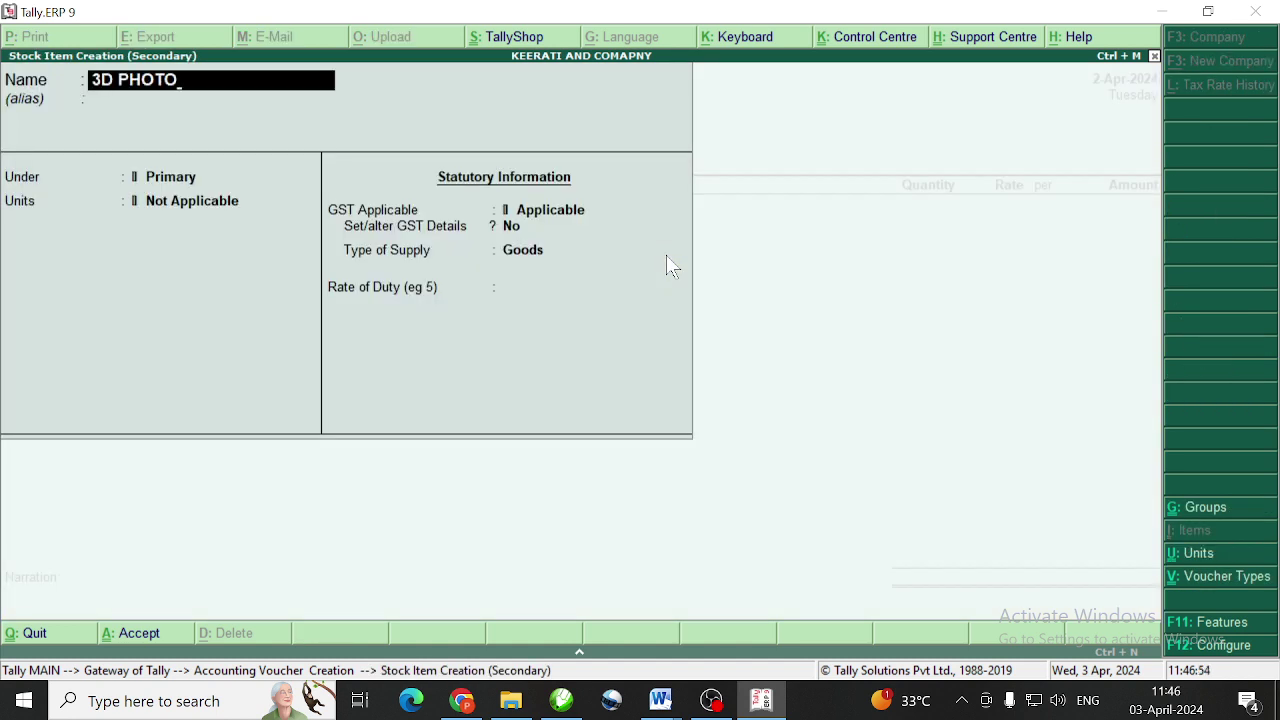
pyautogui.write('S WITH FRAME')
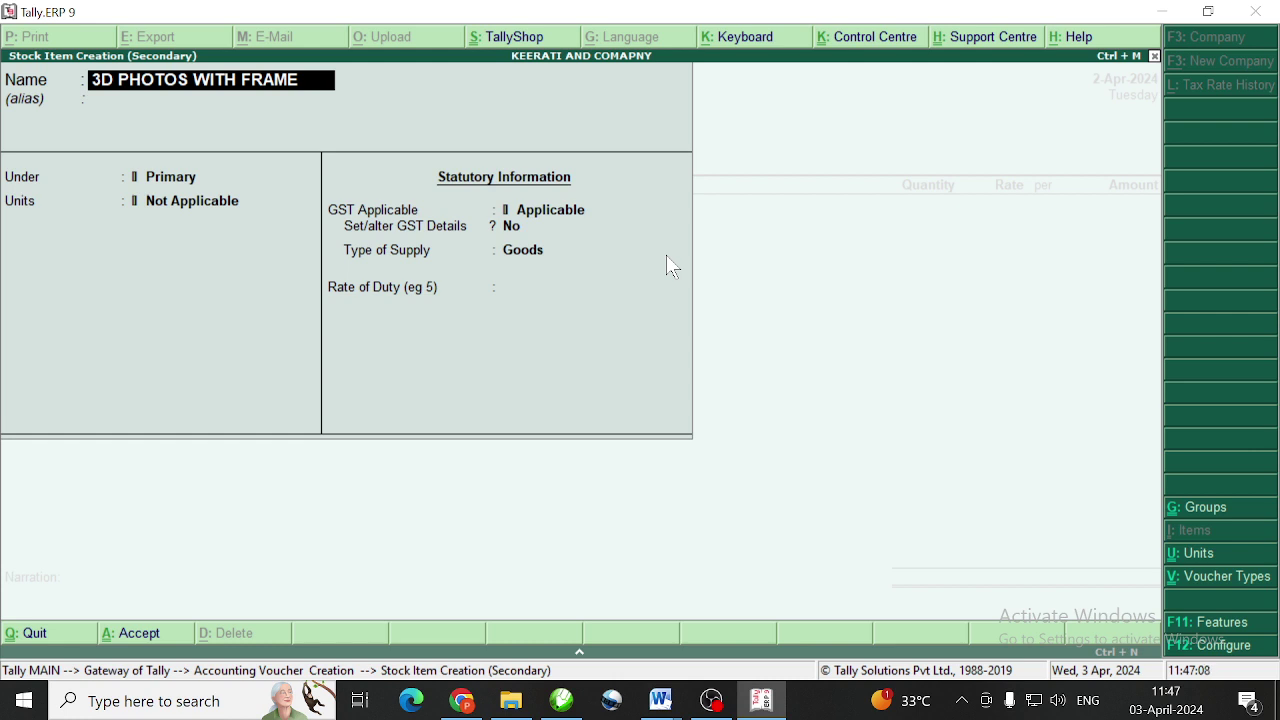
pyautogui.press('Return')
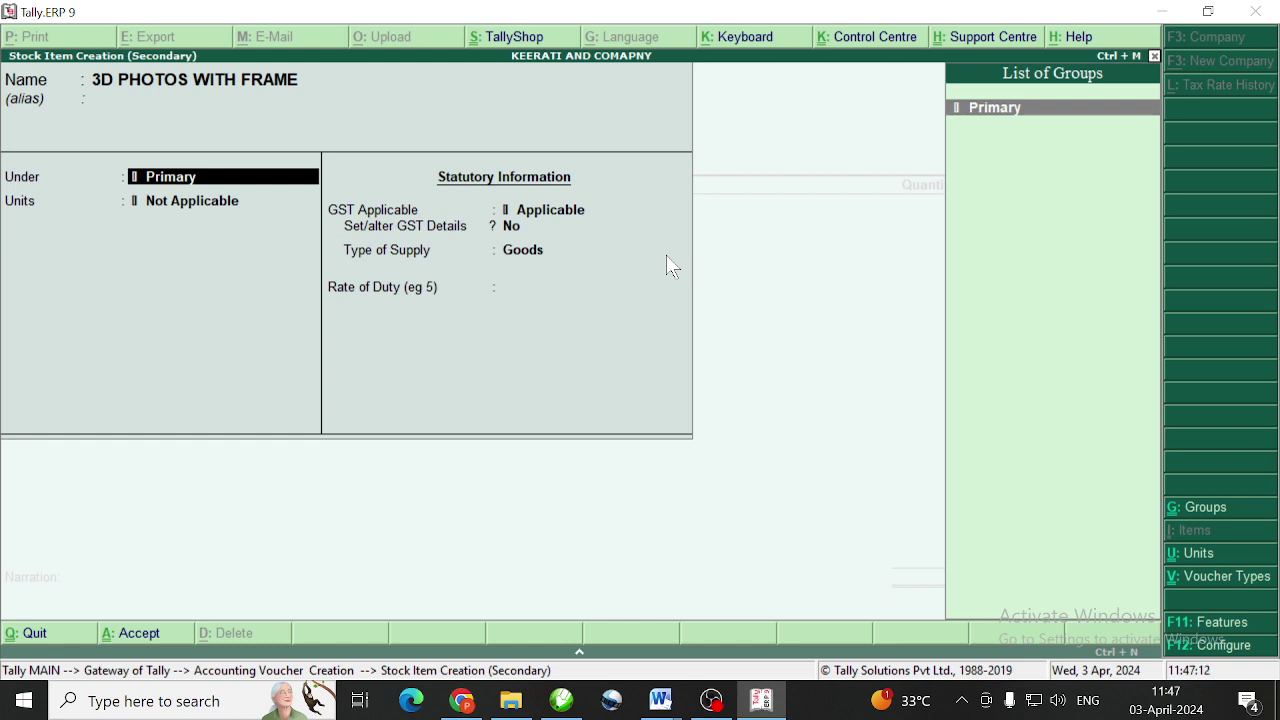
pyautogui.press('Return')
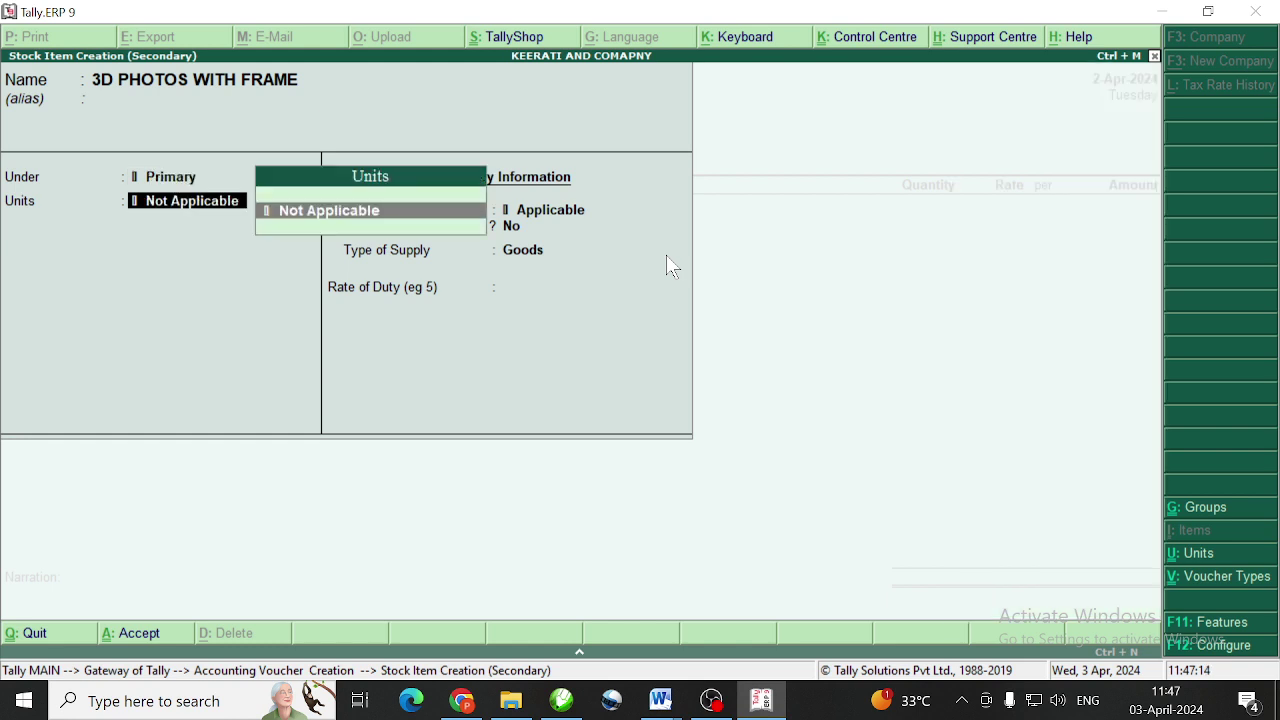
# Give the item a new unit pcs, keep Goods supply type, and save it
pyautogui.hotkey('alt', 'c')
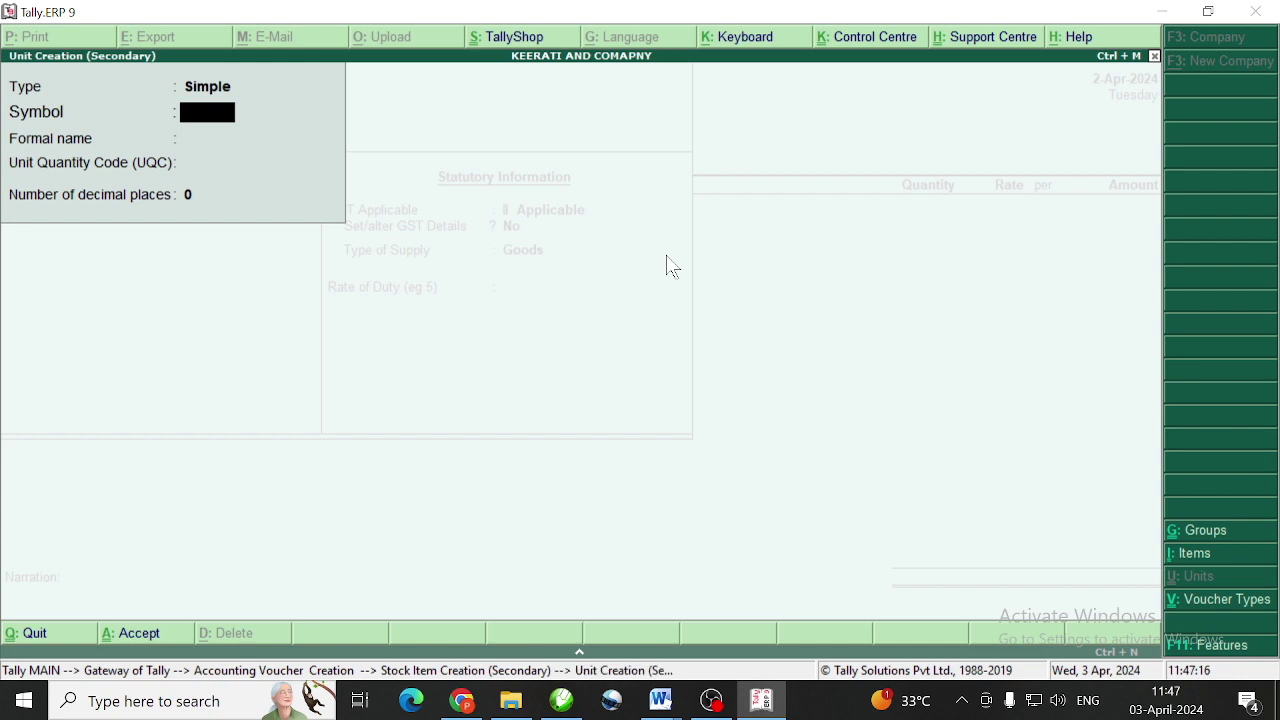
pyautogui.write('pcs')
pyautogui.press('Return')
pyautogui.press('Return')
pyautogui.press('Return')
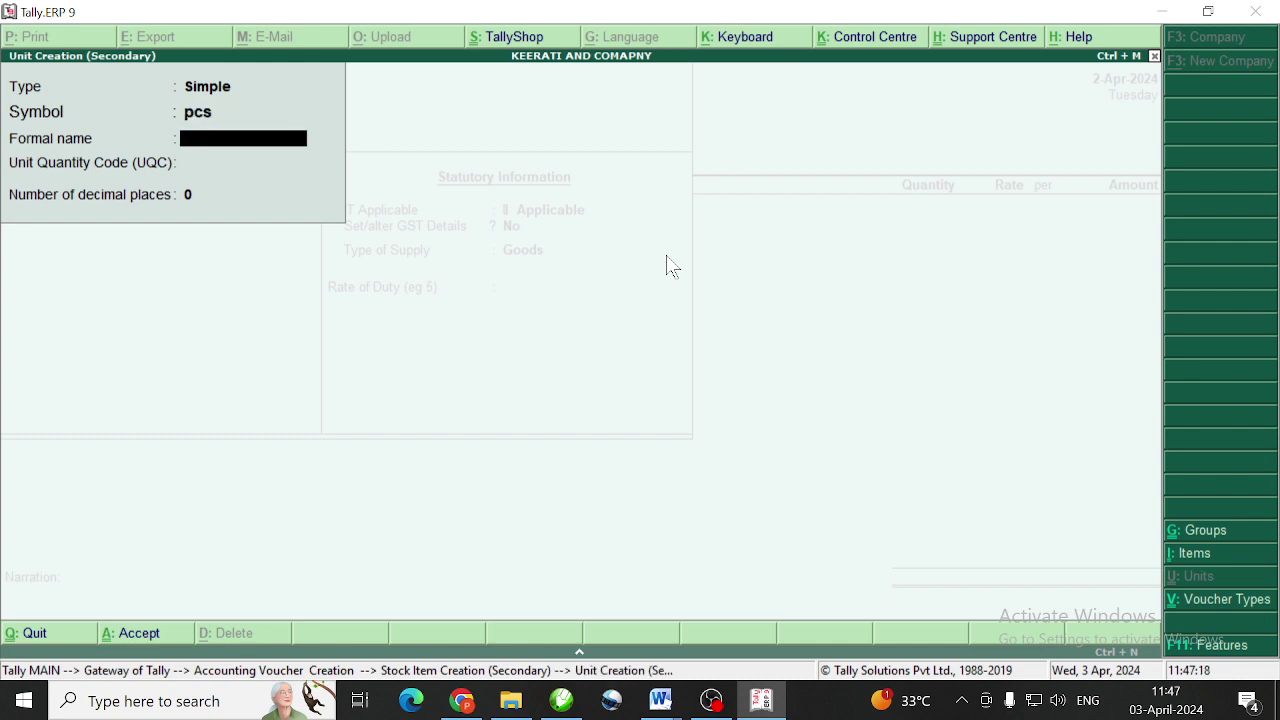
pyautogui.press('Return')
pyautogui.press('Return')
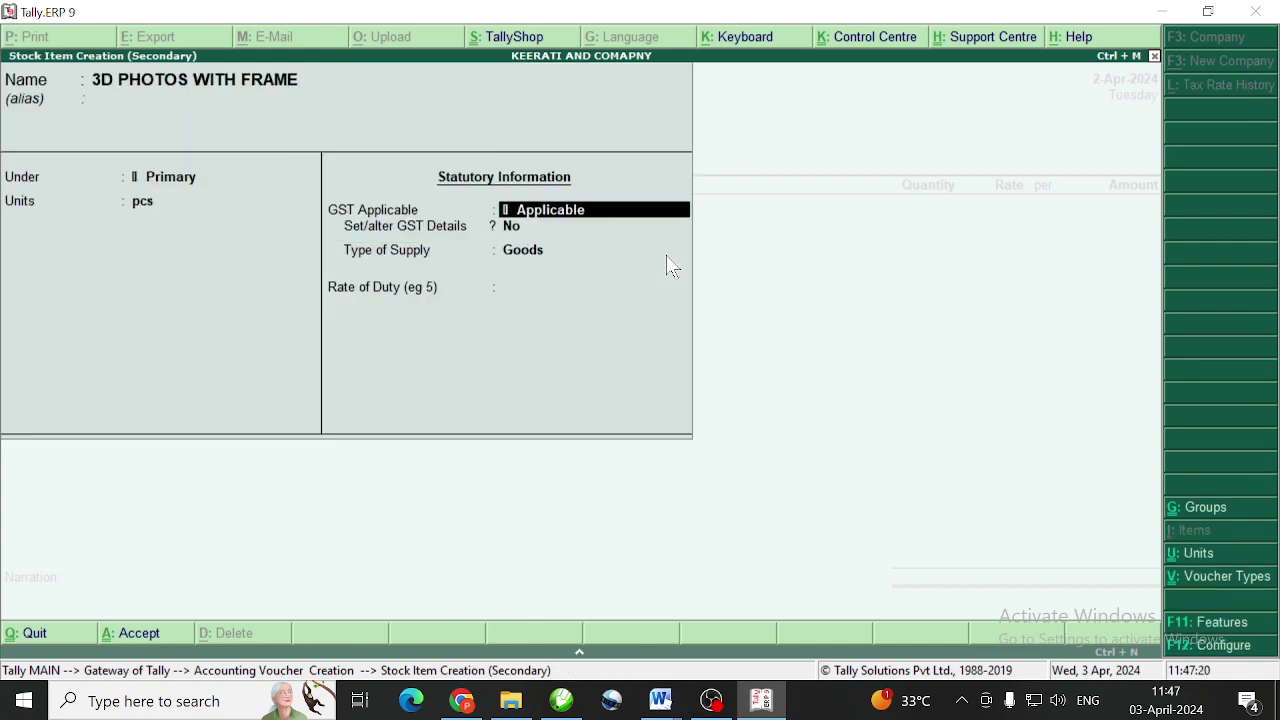
pyautogui.press('Return')
pyautogui.press('Return')
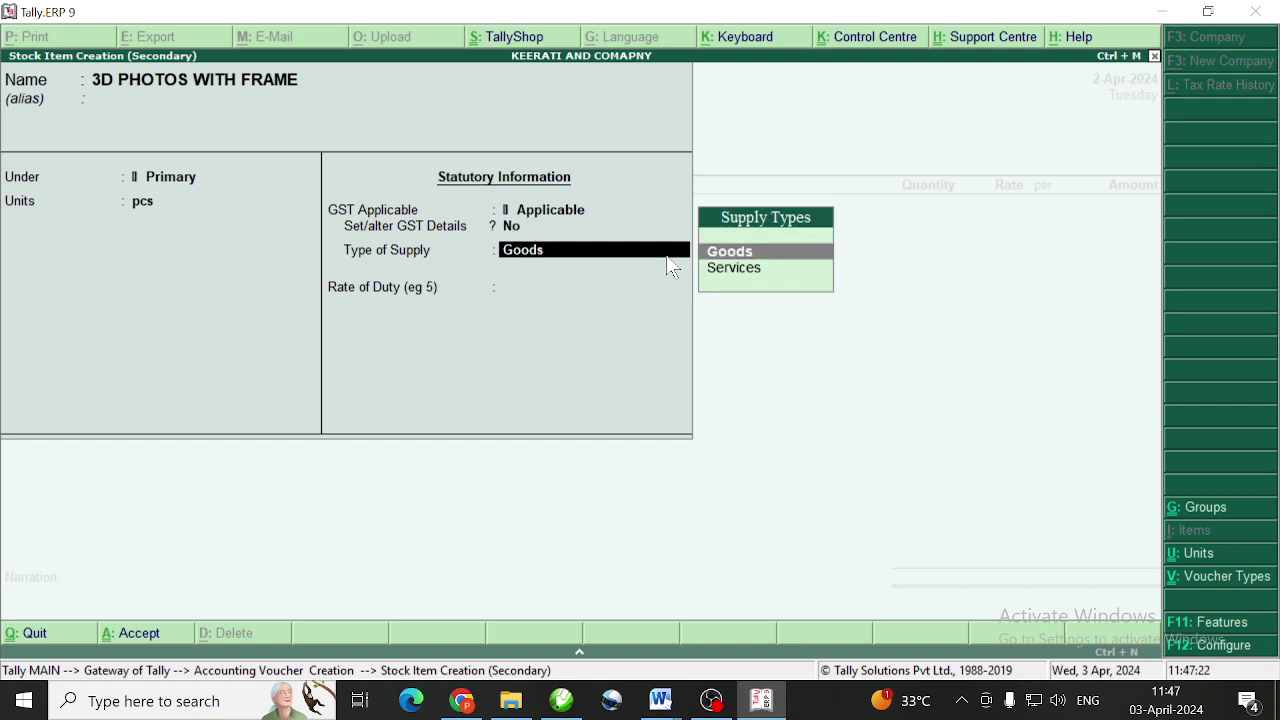
pyautogui.press('Return')
pyautogui.press('Return')
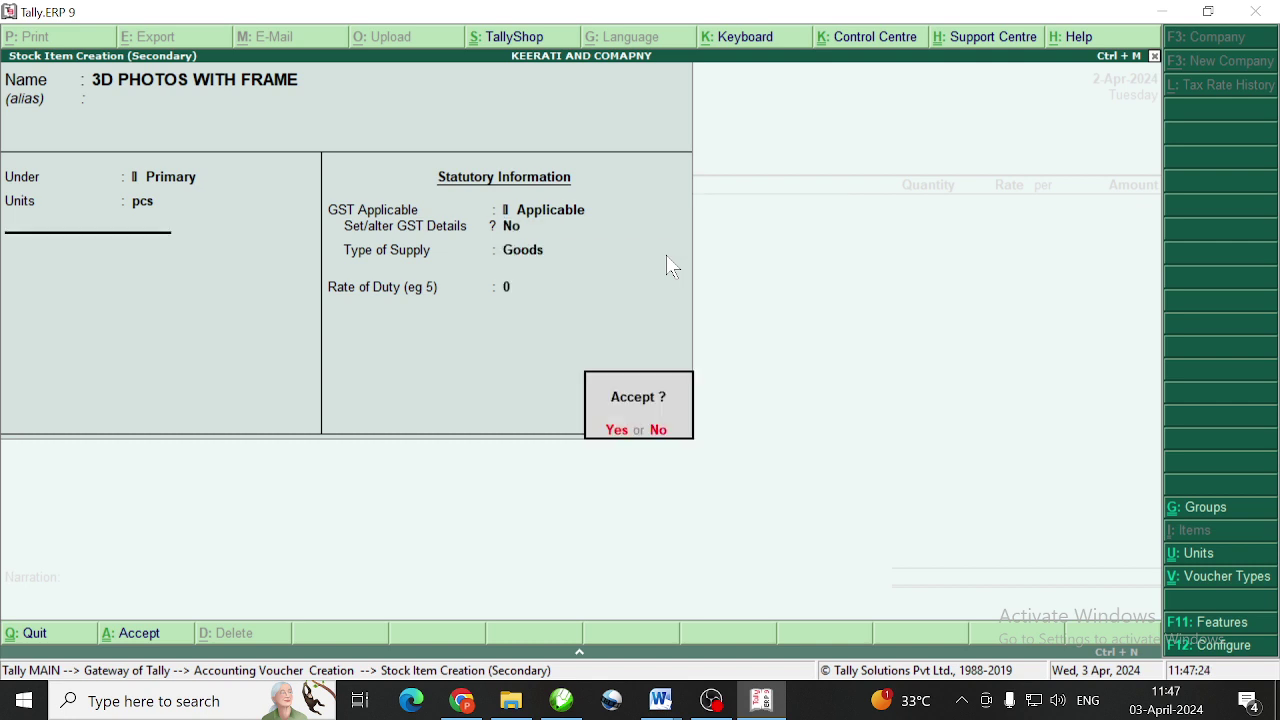
pyautogui.press('Return')
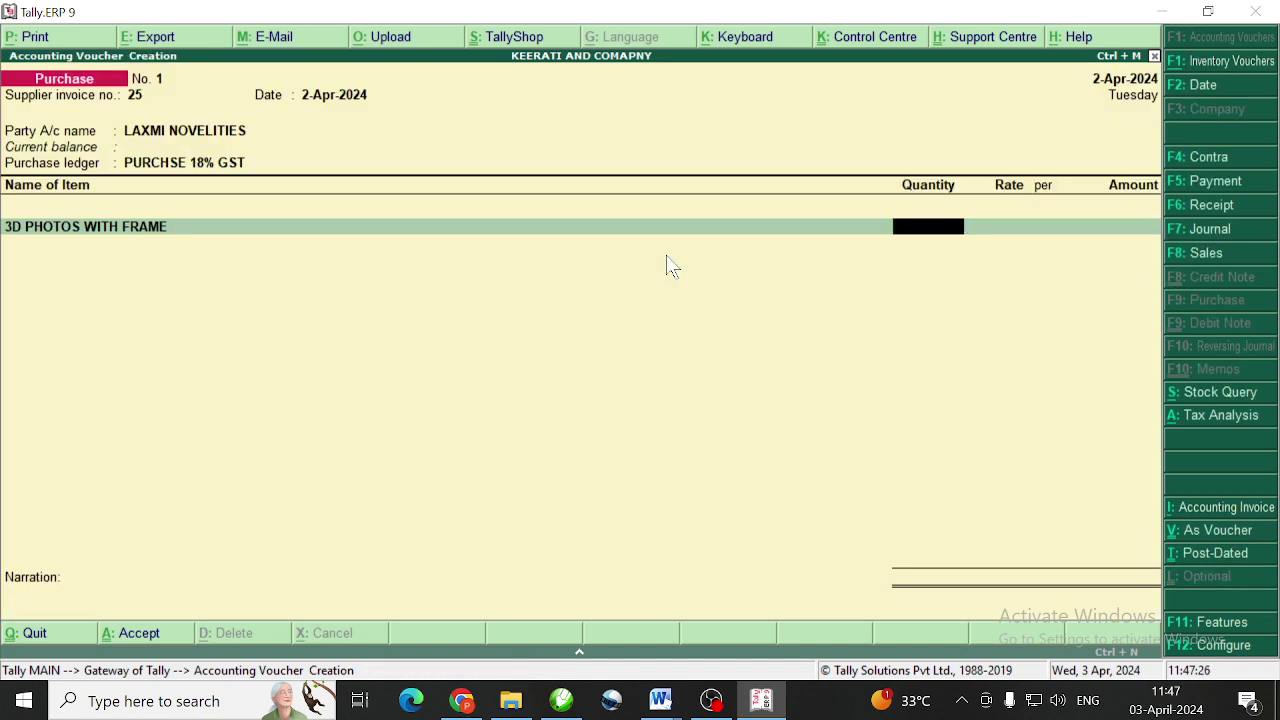
# Enter 100 pcs of 3D PHOTOS WITH FRAME at 500.00 each, amount 50,000.00
pyautogui.write('100')
pyautogui.press('Return')
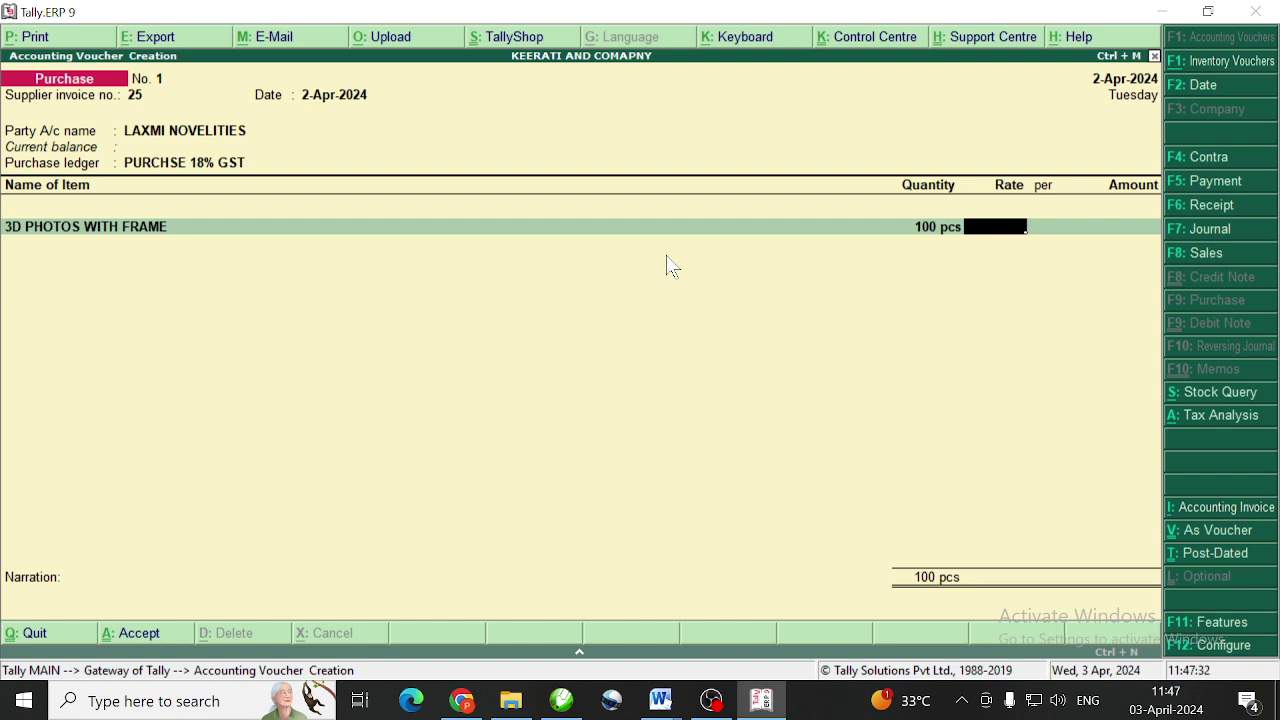
pyautogui.write('300')
pyautogui.press('Return')
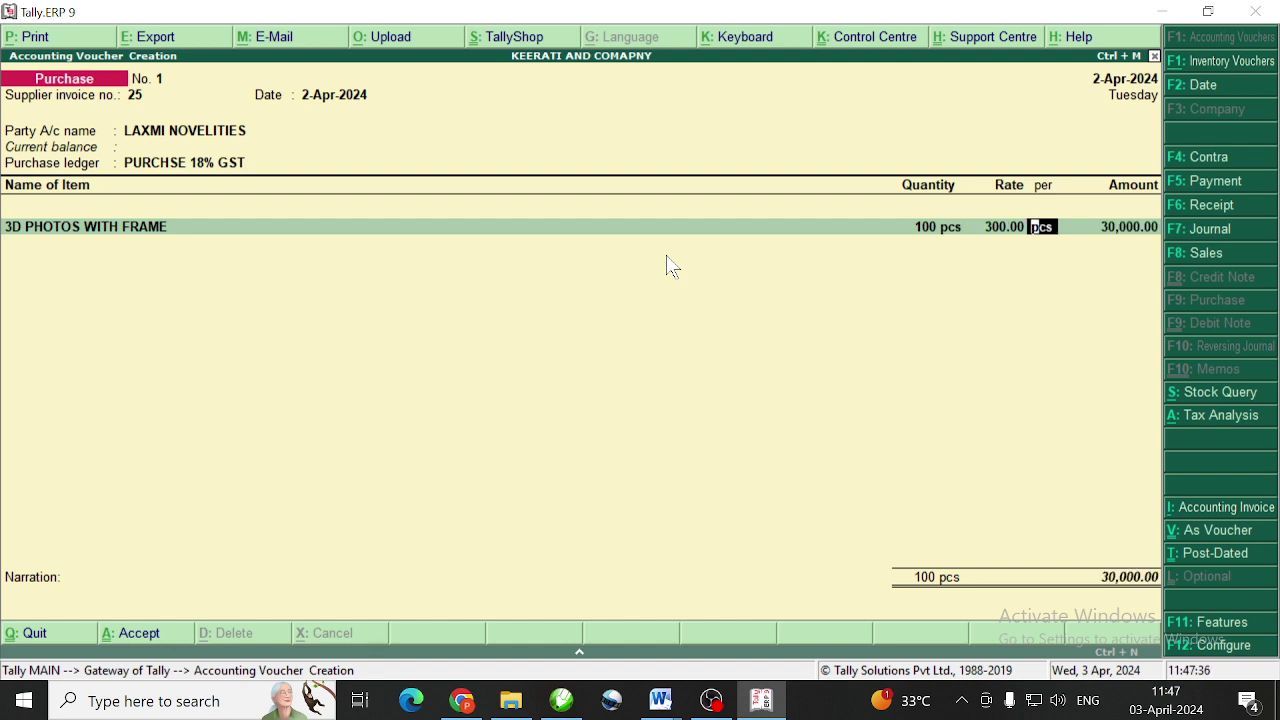
pyautogui.press('BackSpace')
pyautogui.write('500')
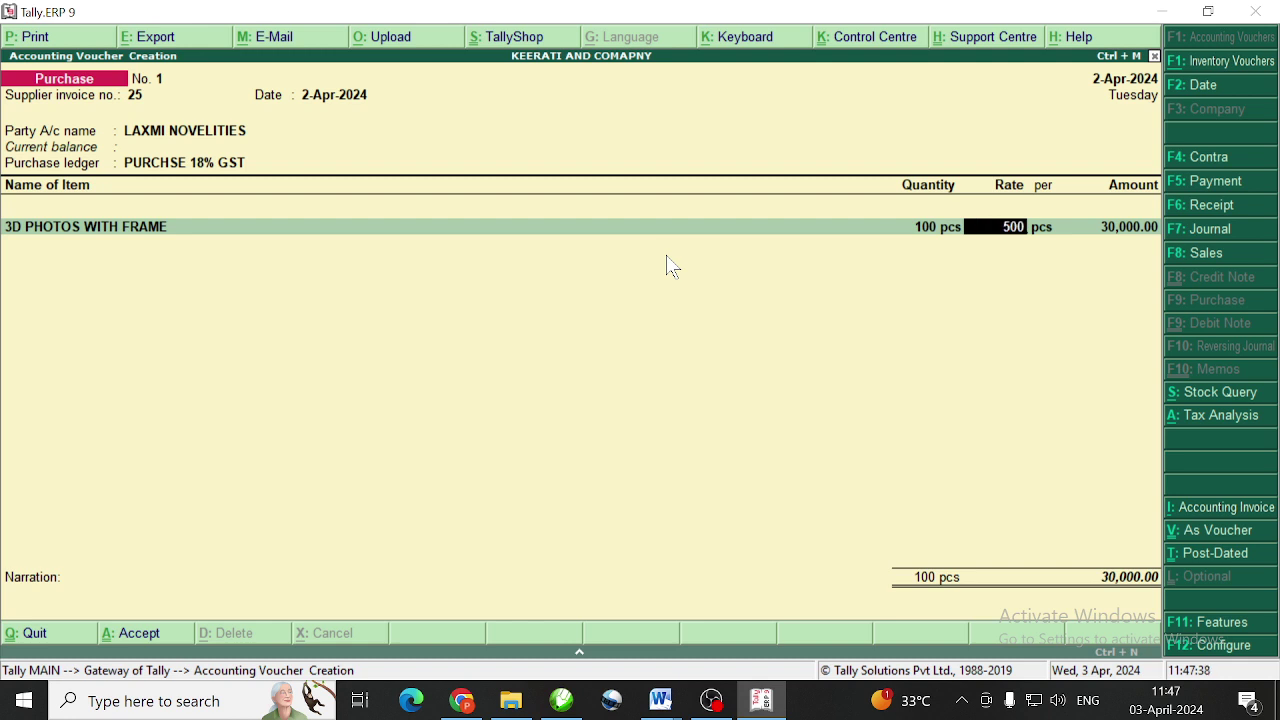
pyautogui.press('Return')
pyautogui.press('Return')
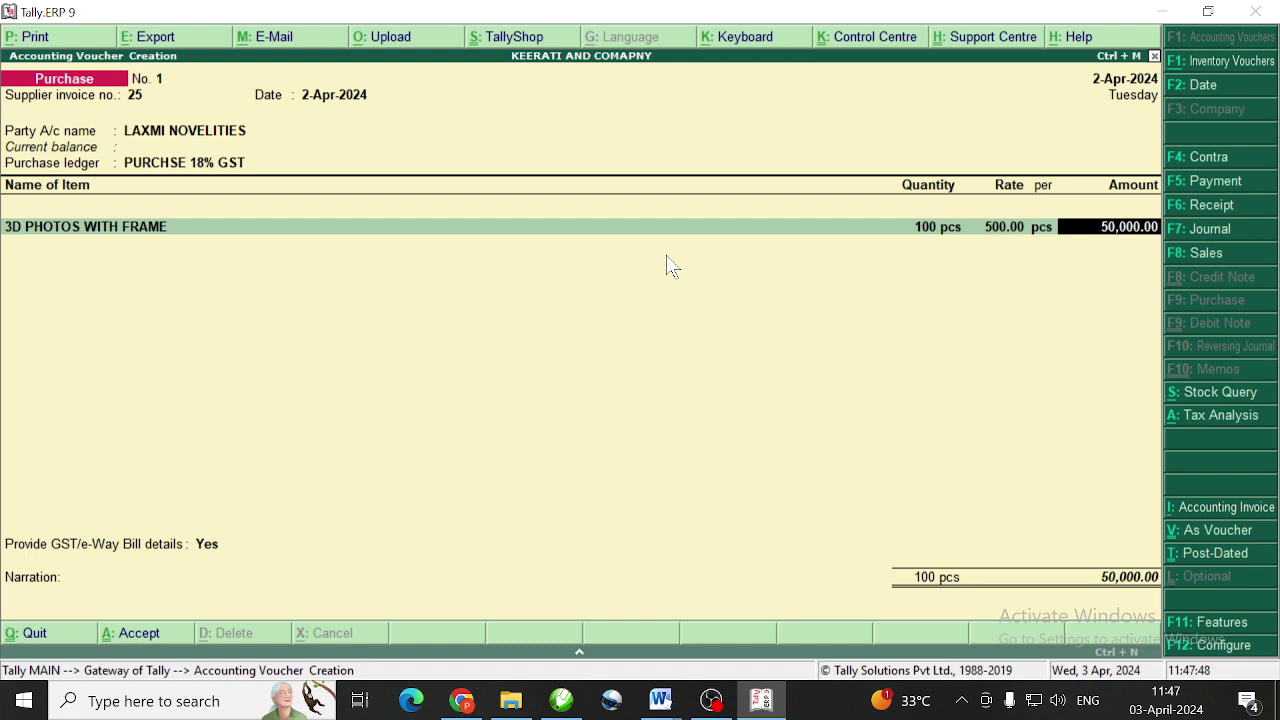
pyautogui.press('Return')
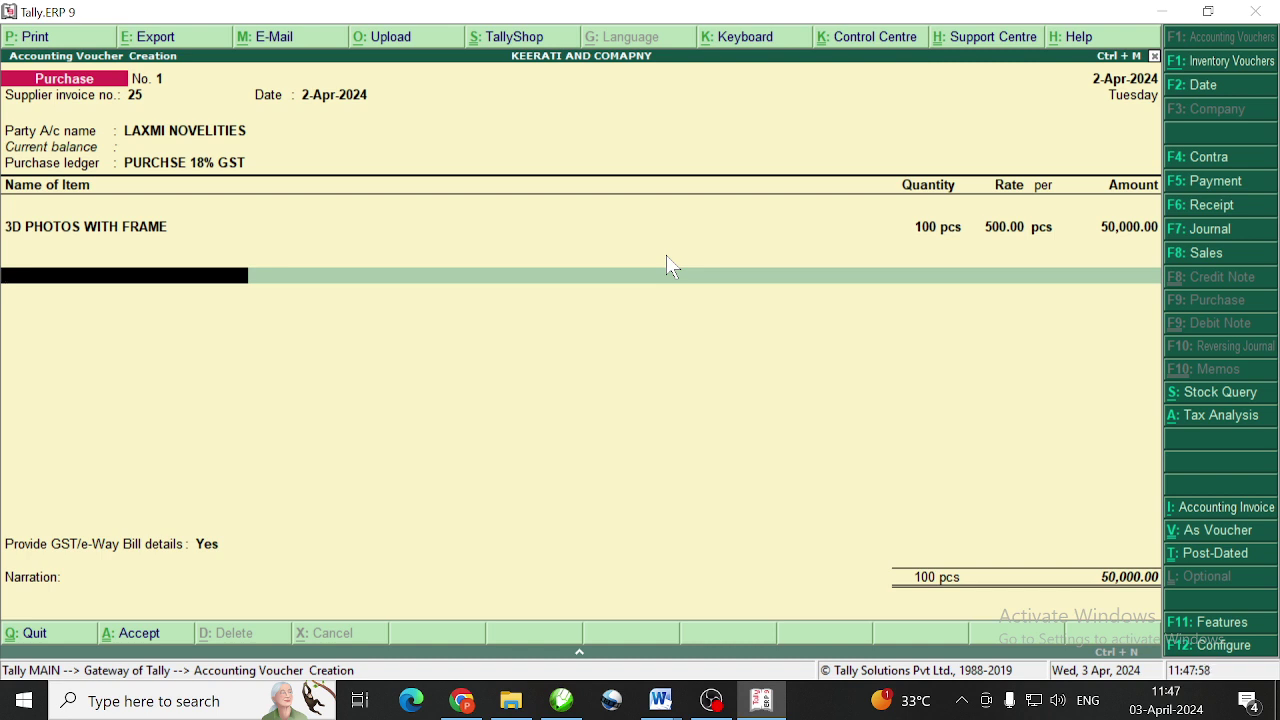
pyautogui.press('BackSpace')
pyautogui.press('Return')
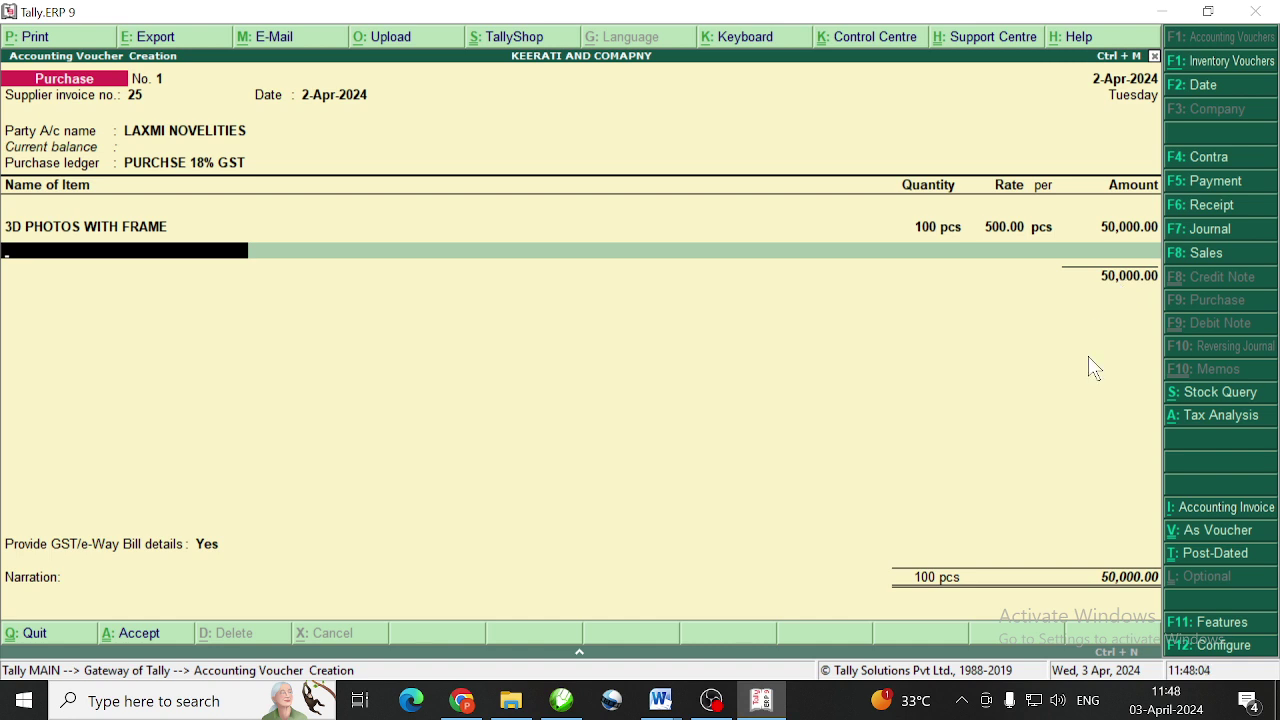
# Add SGST and CGST lines of 4,500.00 each to the purchase voucher
pyautogui.press('Return')
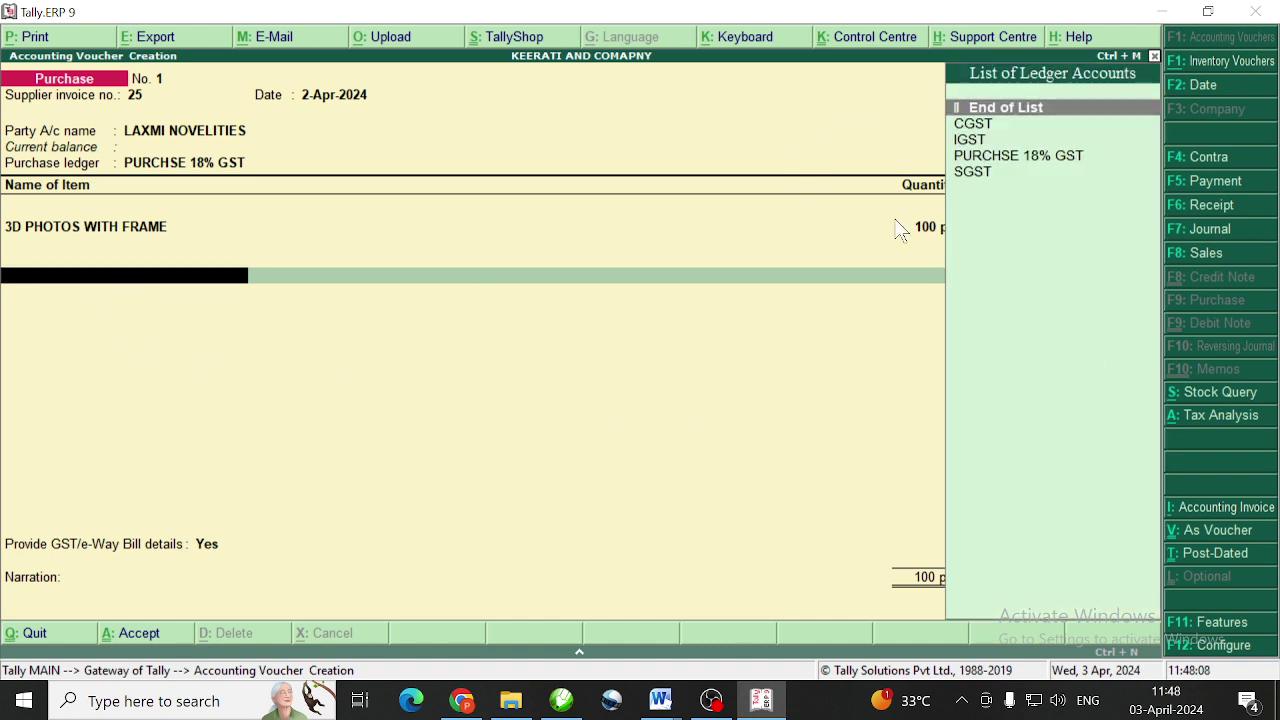
pyautogui.click(975, 176)
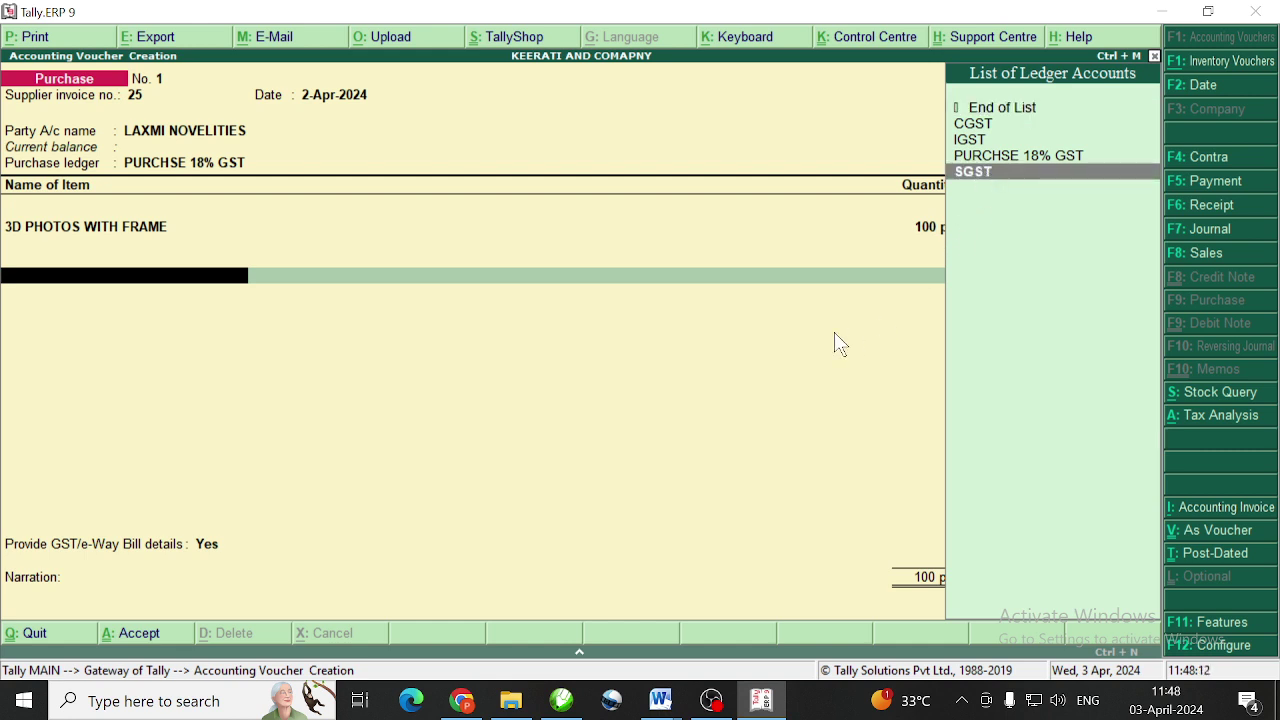
pyautogui.press('Return')
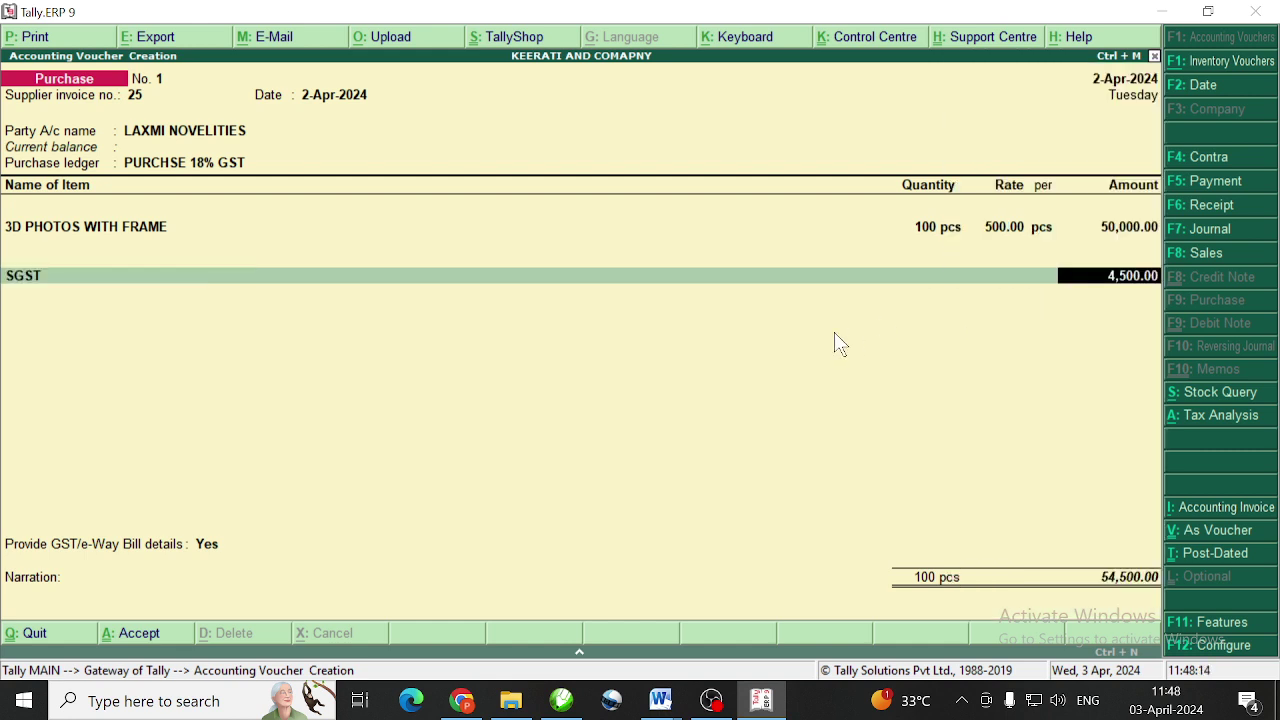
pyautogui.press('Return')
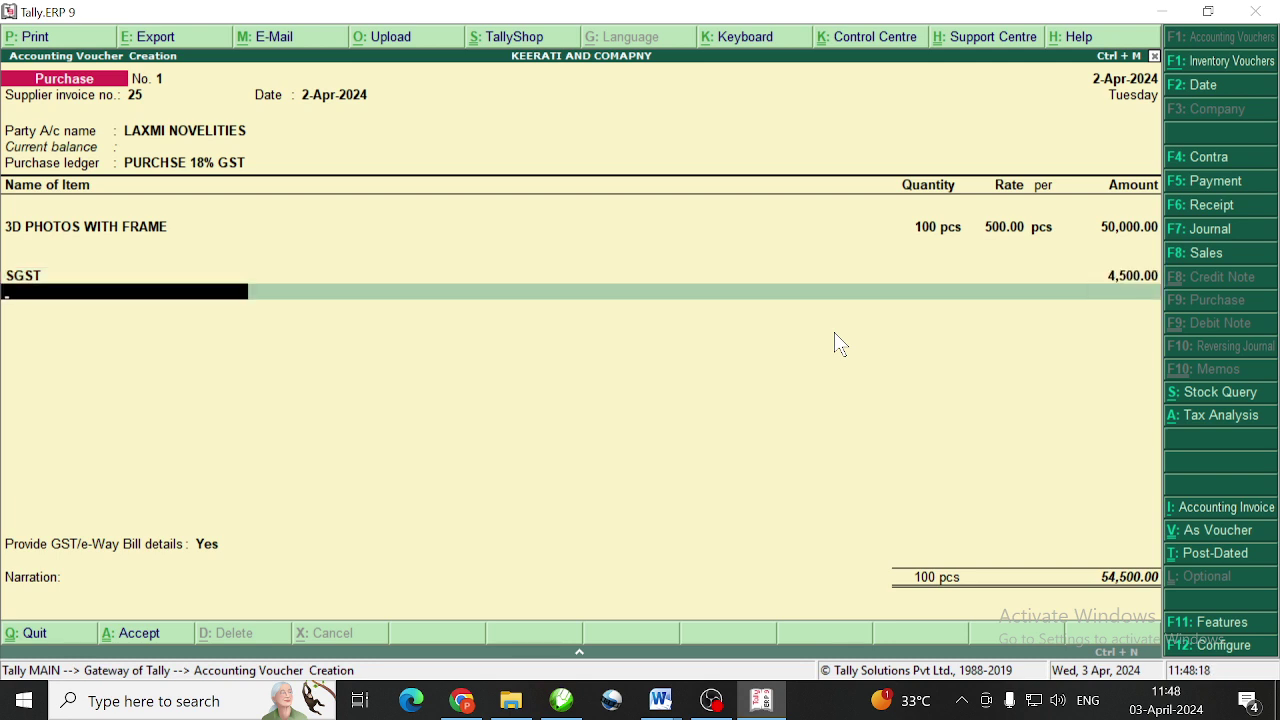
pyautogui.write('C')
pyautogui.press('Return')
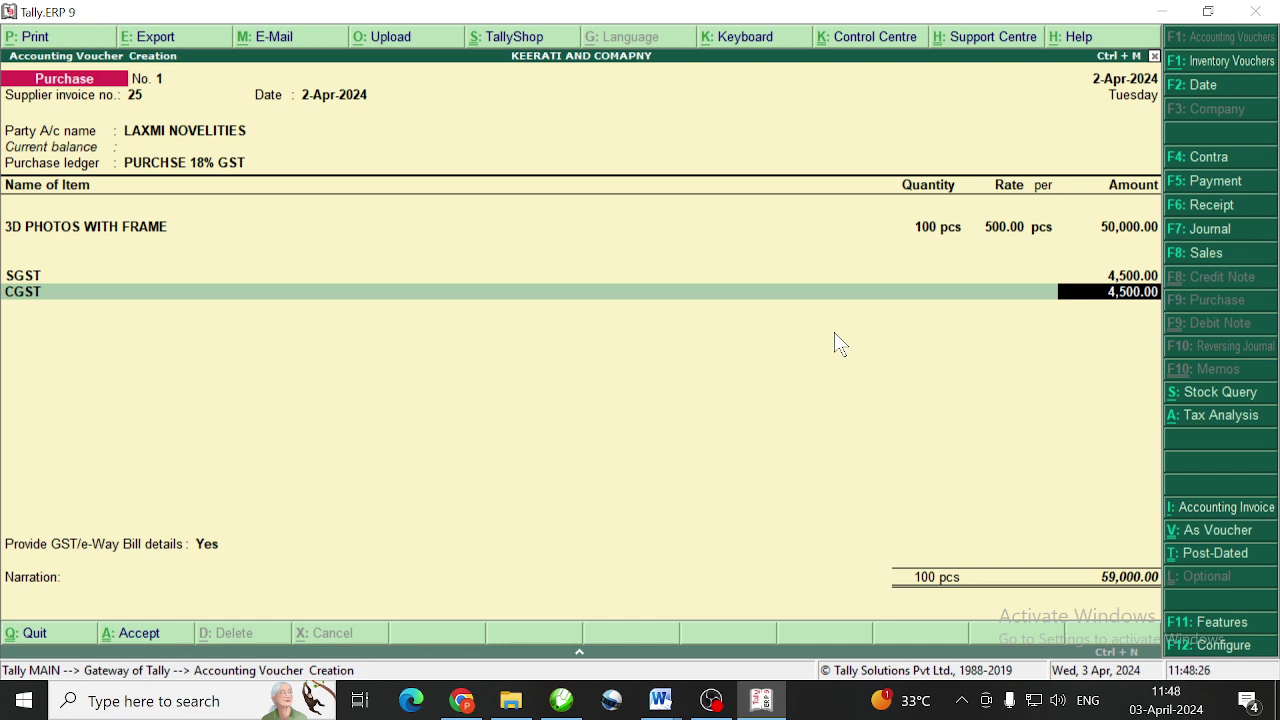
pyautogui.press('Return')
pyautogui.press('Return')
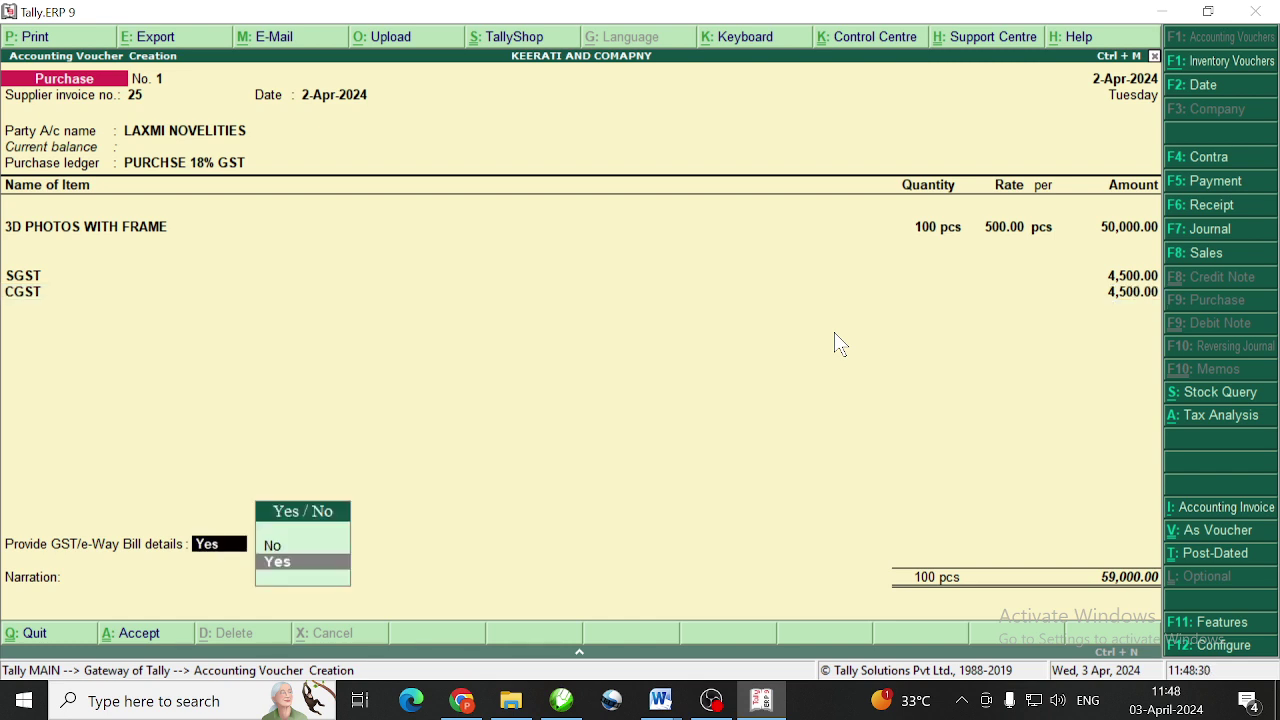
# Answer No to GST/e-Way Bill details and save the 59,000.00 purchase voucher
pyautogui.press('Up')
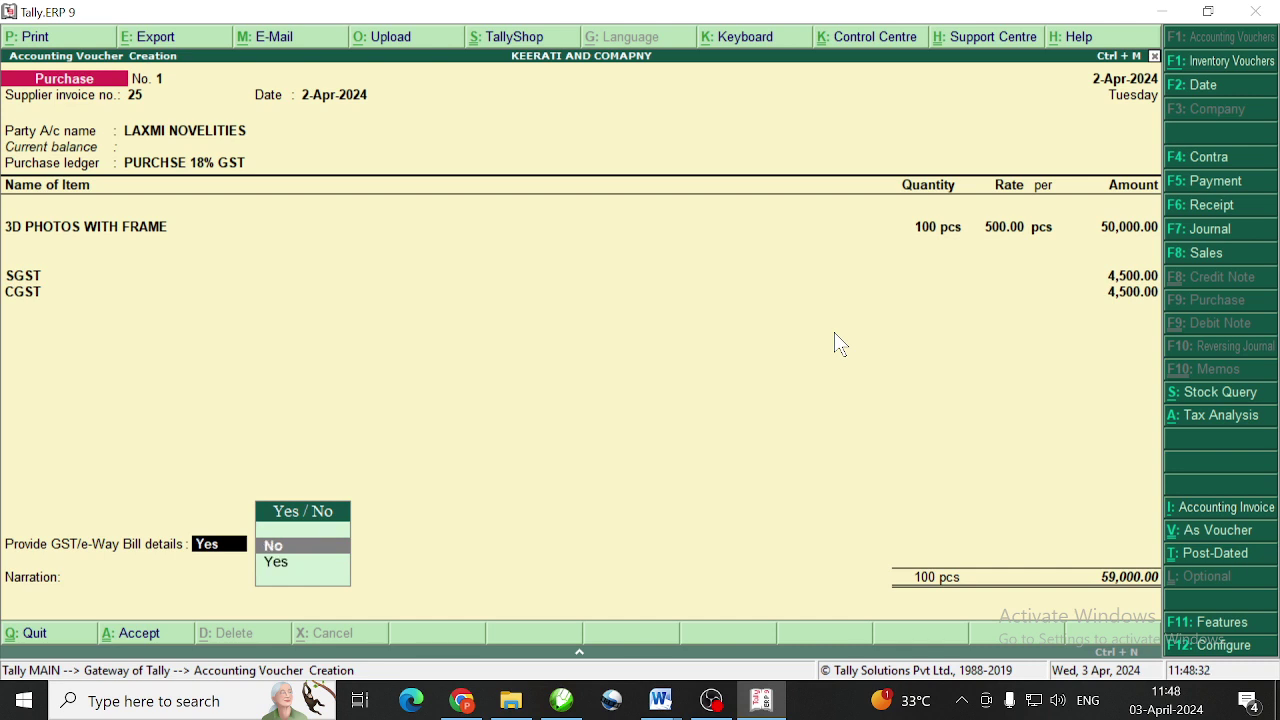
pyautogui.press('Return')
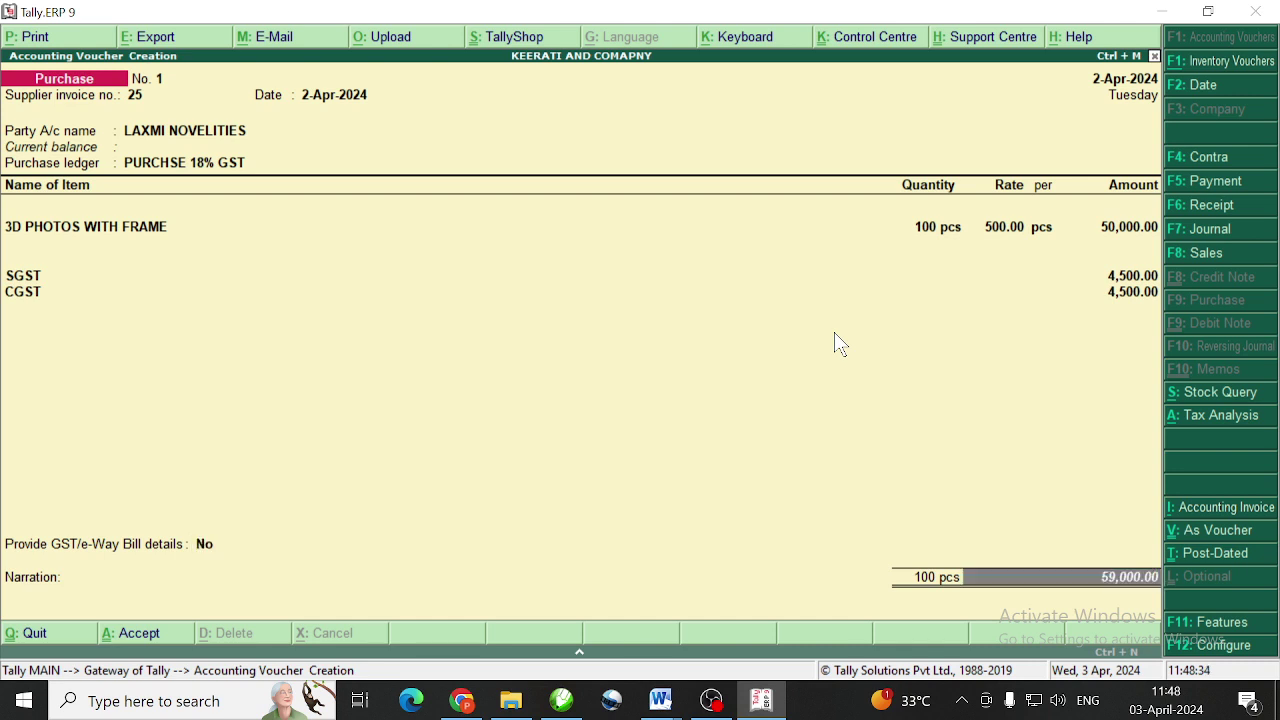
pyautogui.press('Return')
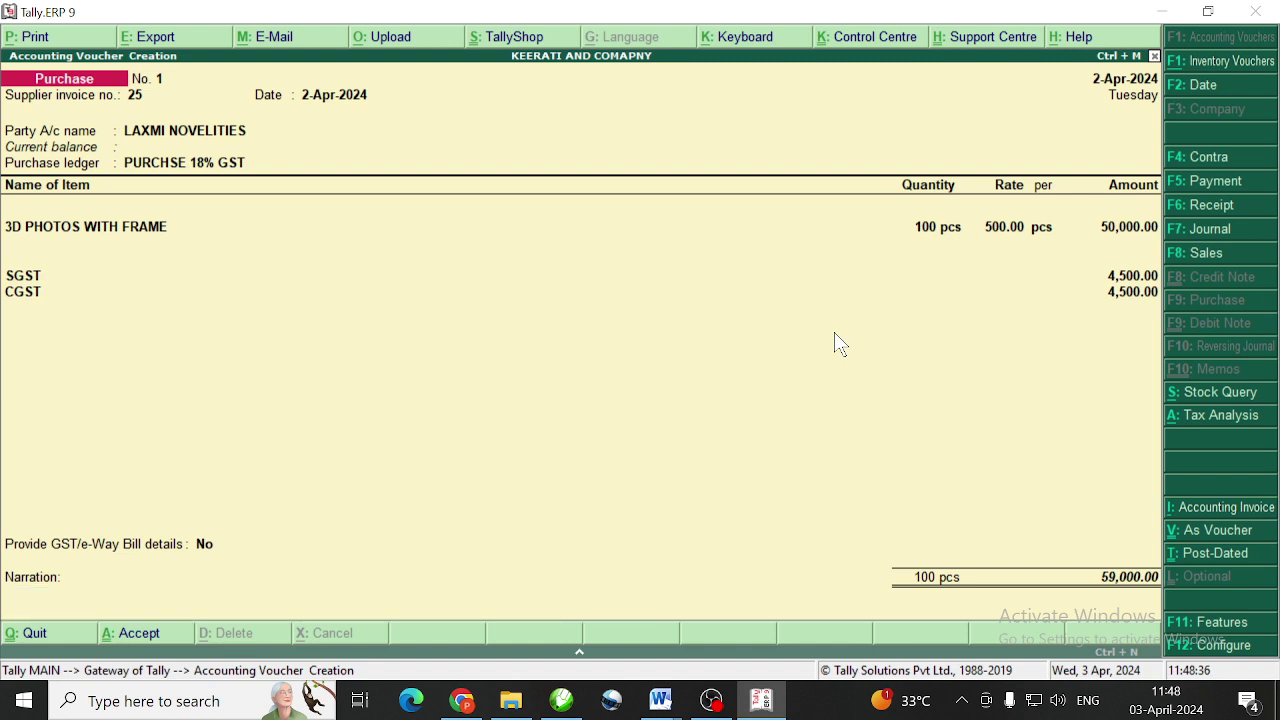
pyautogui.press('Return')
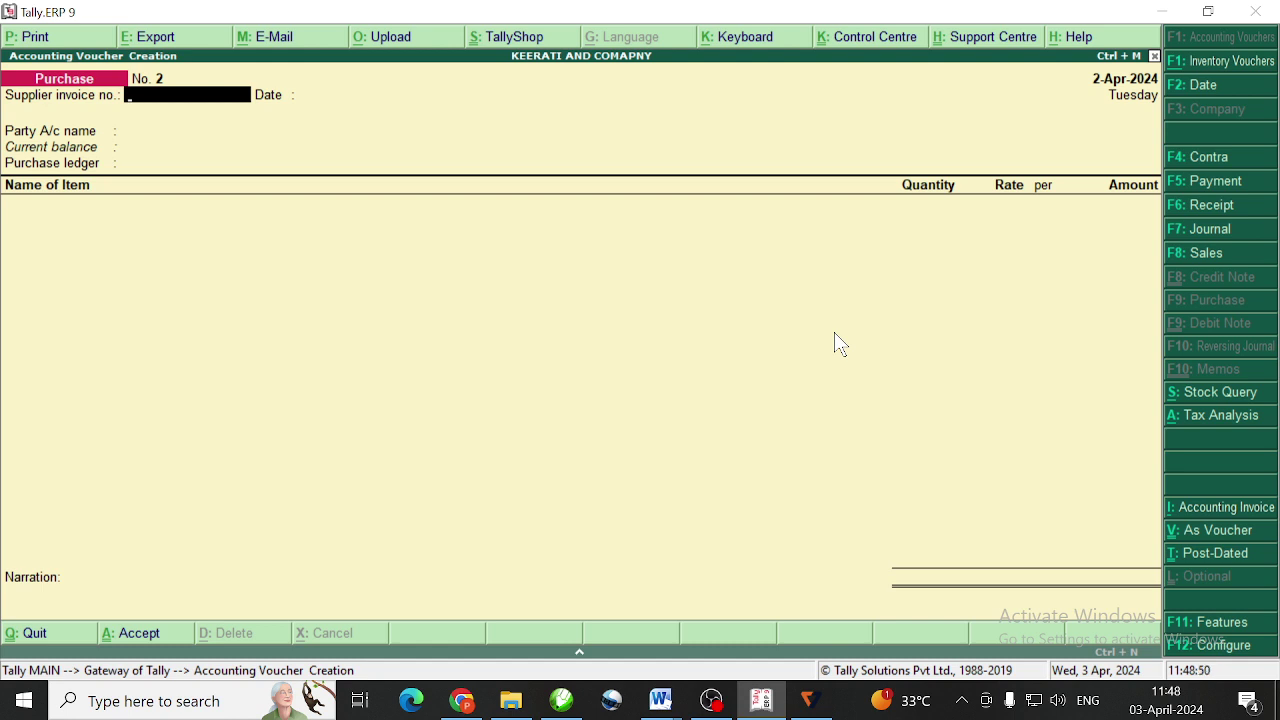
# Start sales voucher reference 1 with BASAVARAJ STATIONRY as the buyer
pyautogui.press('F8')
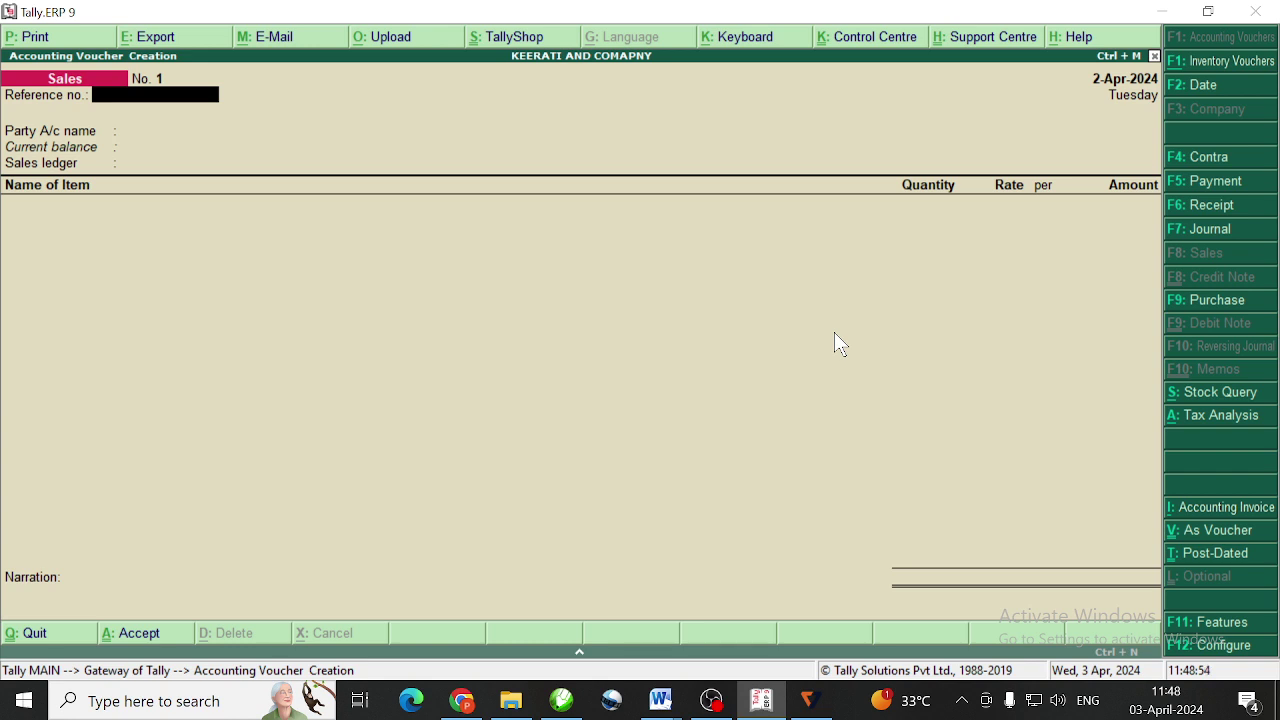
pyautogui.write('1')
pyautogui.press('Return')
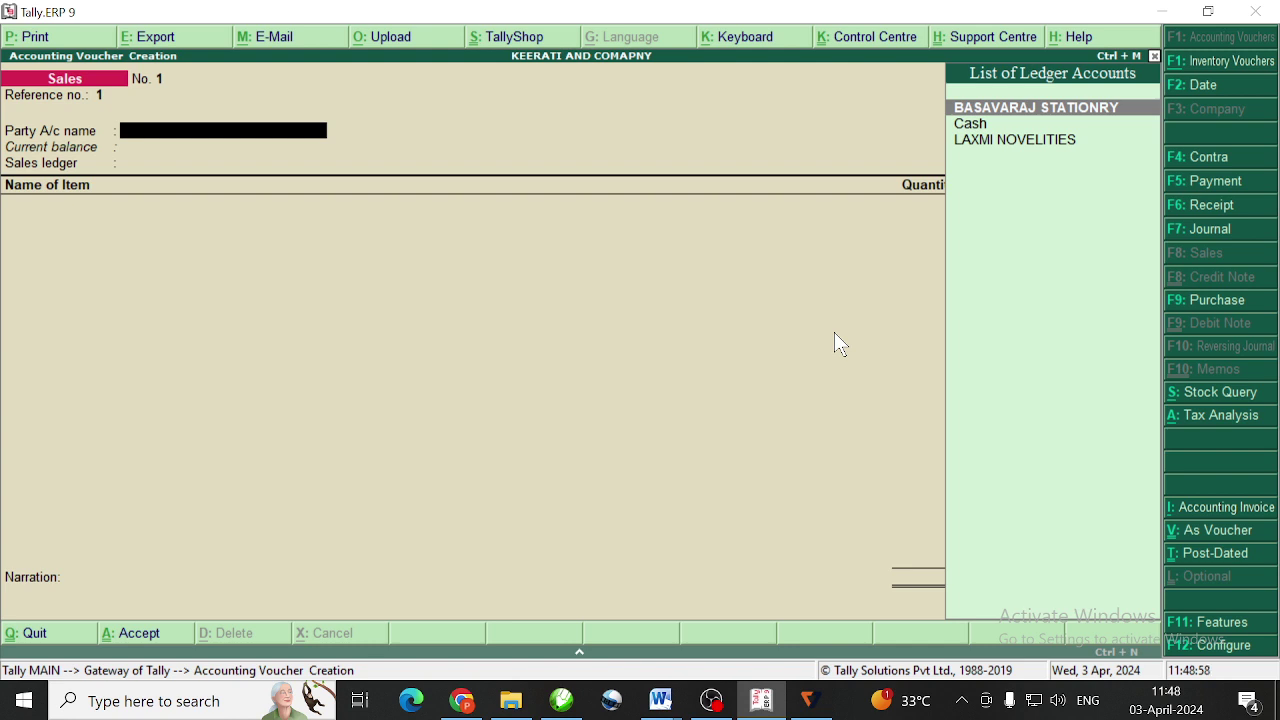
pyautogui.press('Return')
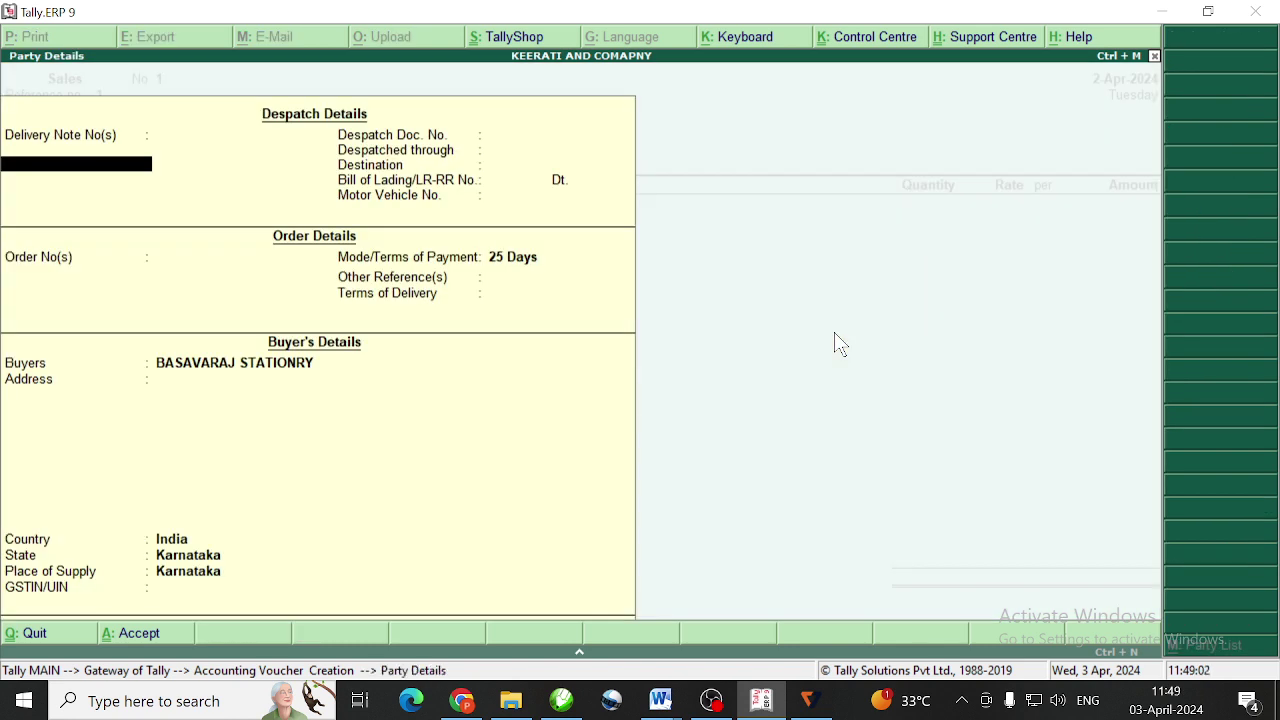
# Confirm the party details with 25-day terms and choose SALES GST as the sales ledger
pyautogui.press('Escape')
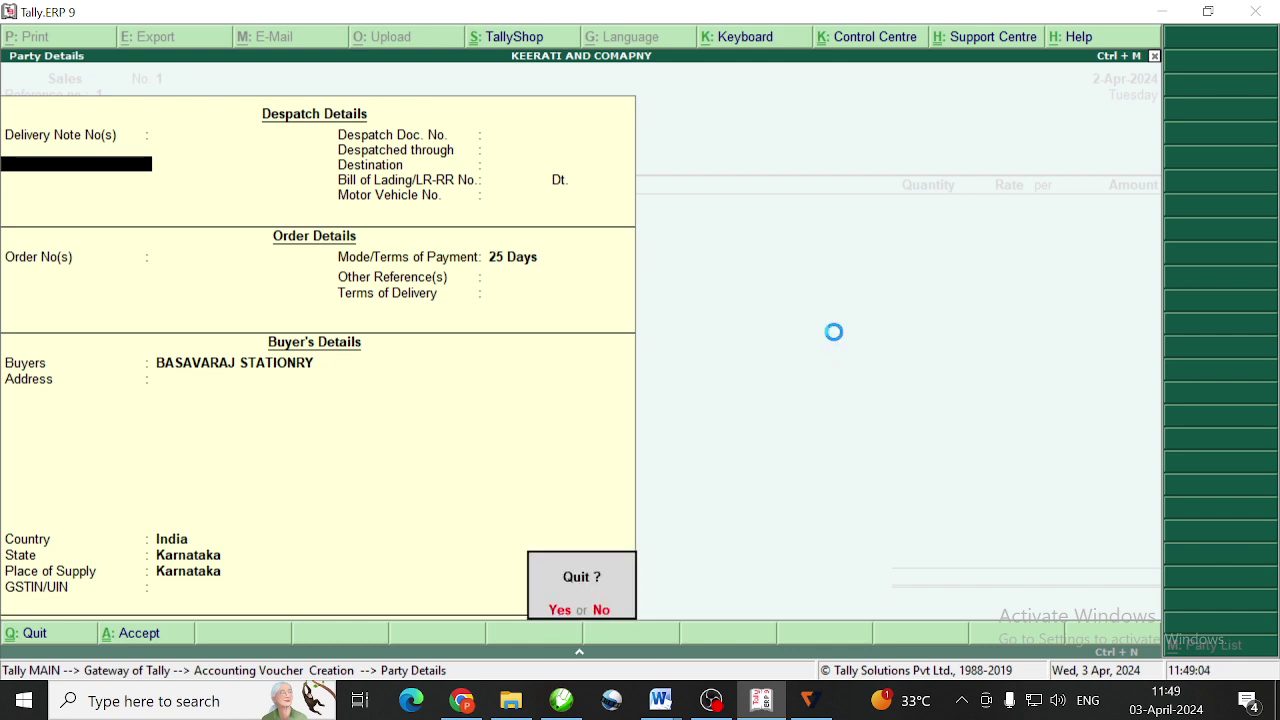
pyautogui.press('Return')
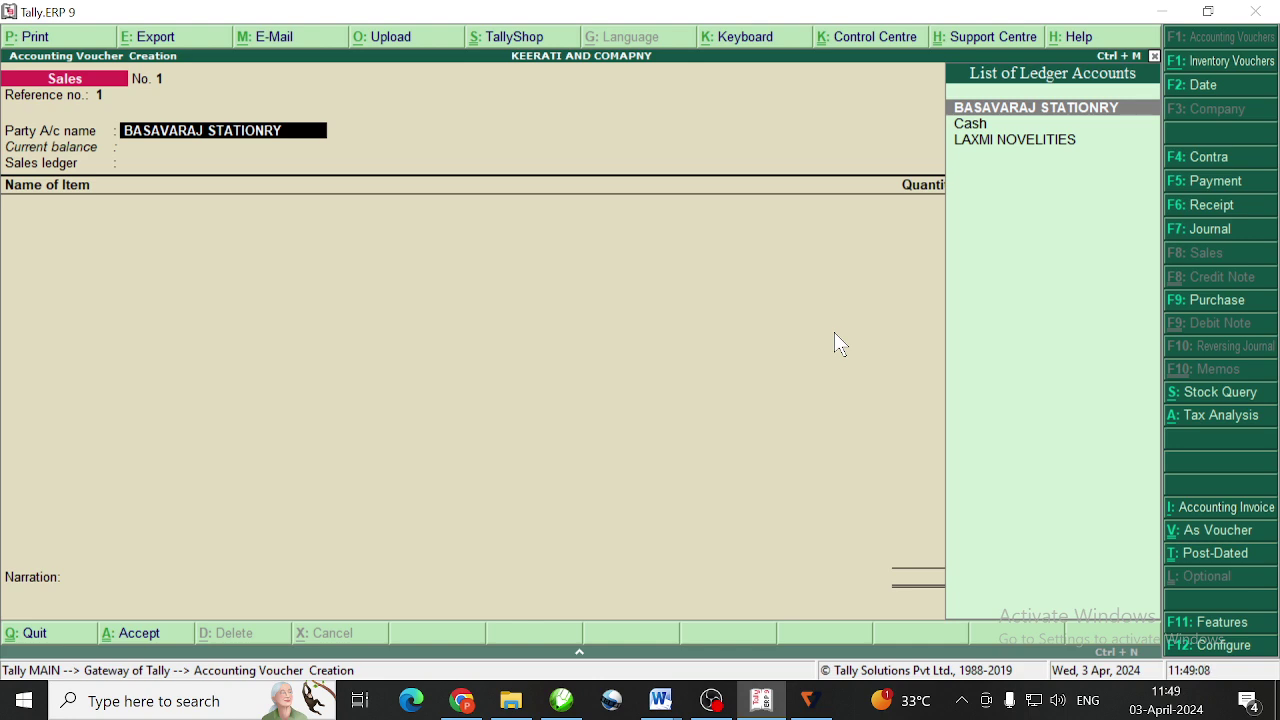
pyautogui.press('Return')
pyautogui.press('Return')
pyautogui.press('Return')
pyautogui.press('Return')
pyautogui.press('Return')
pyautogui.press('Return')
pyautogui.press('Return')
pyautogui.press('Return')
pyautogui.press('Return')
pyautogui.press('Return')
pyautogui.press('Return')
pyautogui.press('Return')
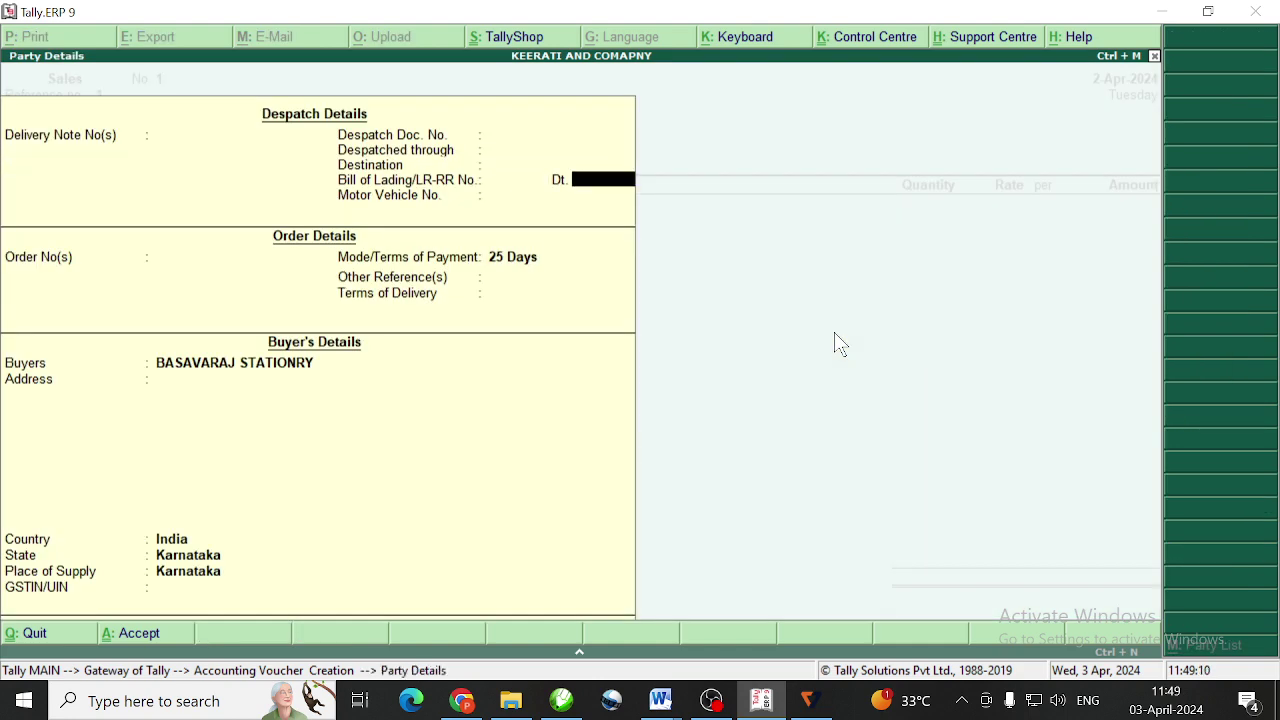
pyautogui.press('Return')
pyautogui.press('Return')
pyautogui.press('Return')
pyautogui.press('Return')
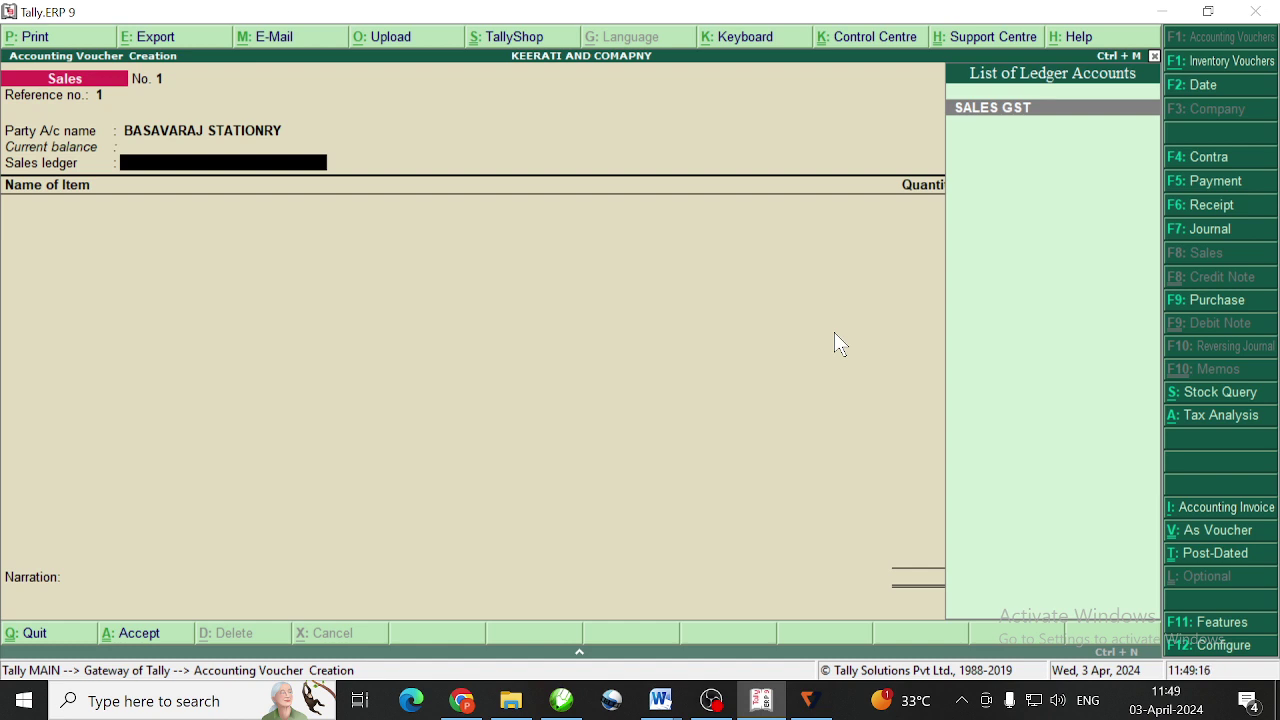
pyautogui.press('Return')
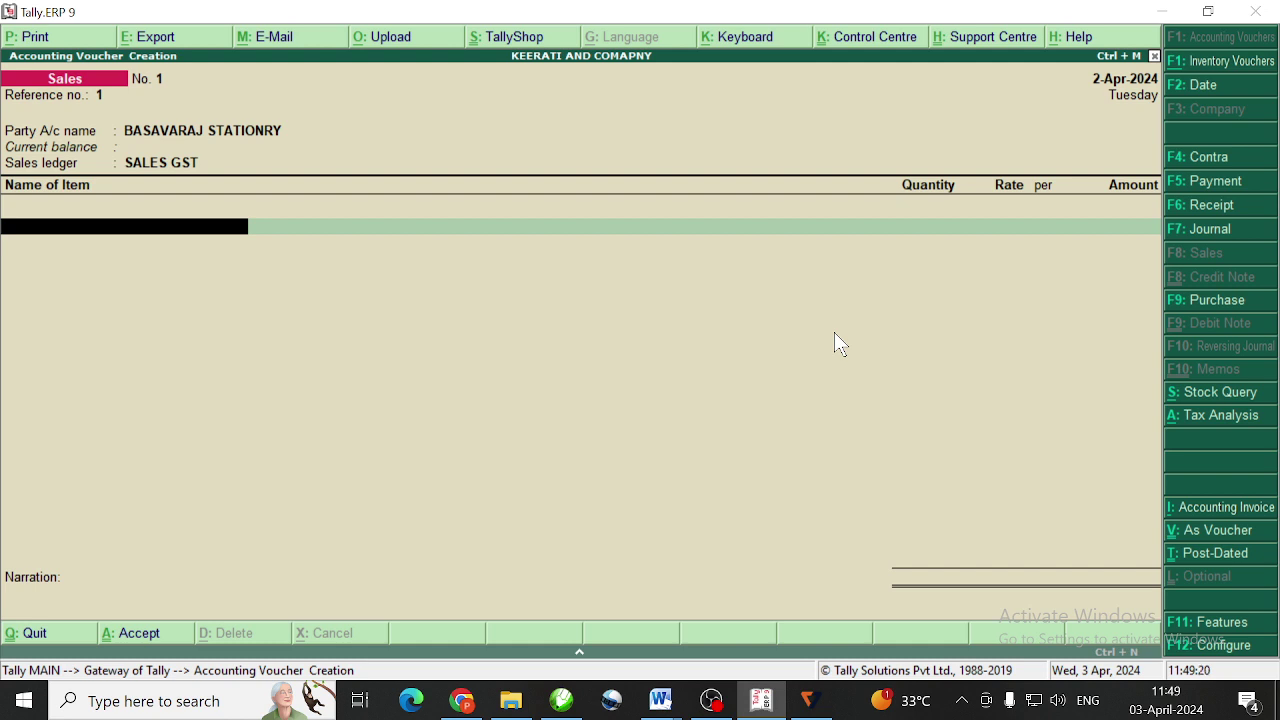
# Enter a line for 3D PHOTOS WITH FRAME: 50 pcs at 800.00 per pcs, 40,000.00
pyautogui.write('3d')
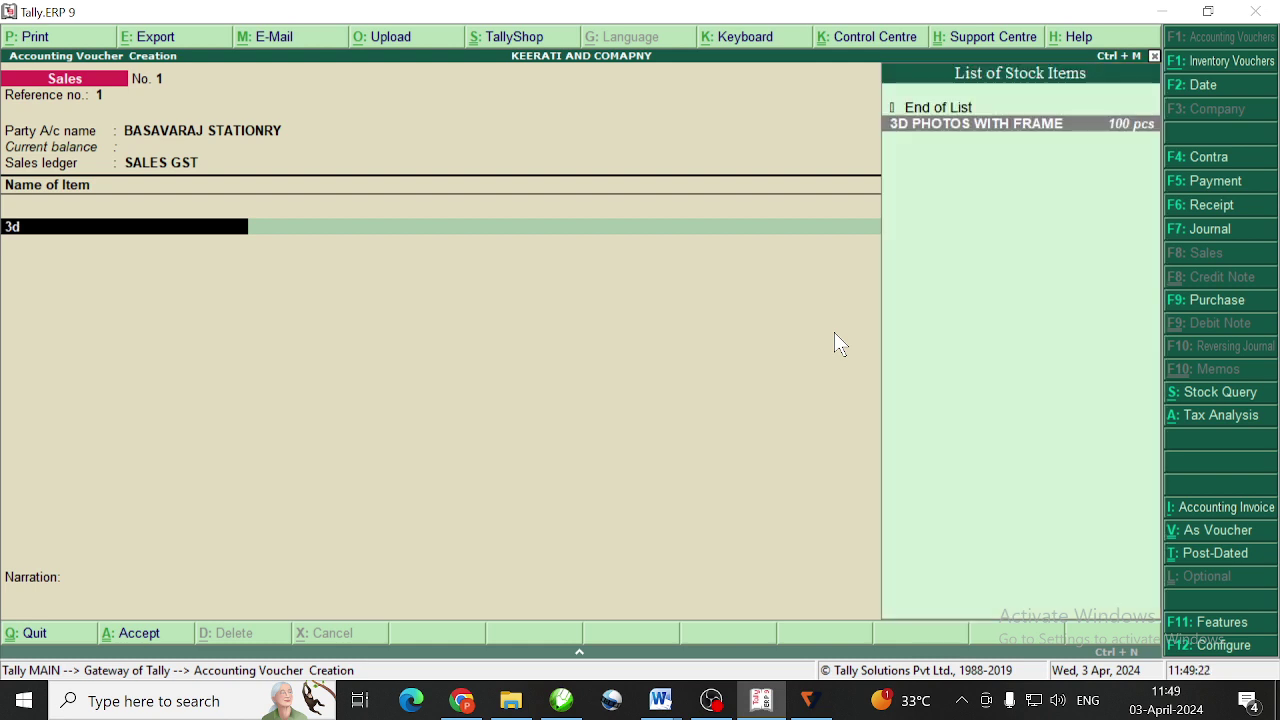
pyautogui.press('Return')
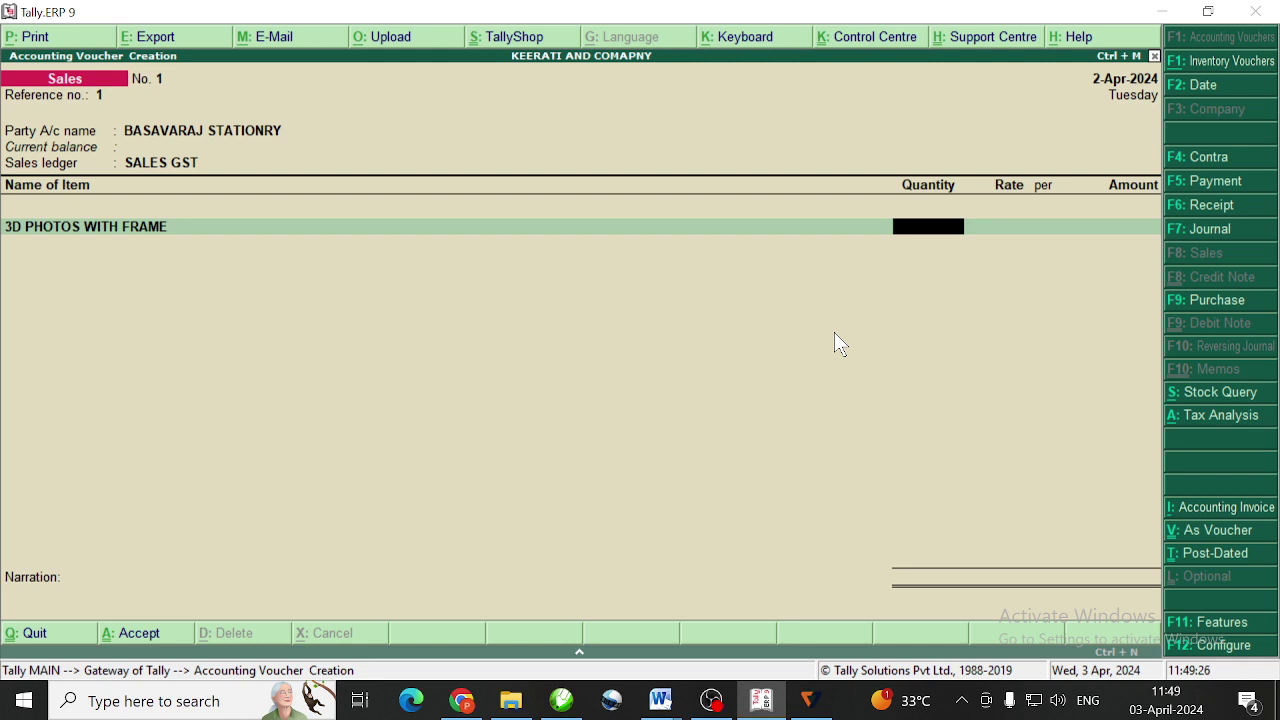
pyautogui.write('50')
pyautogui.press('Return')
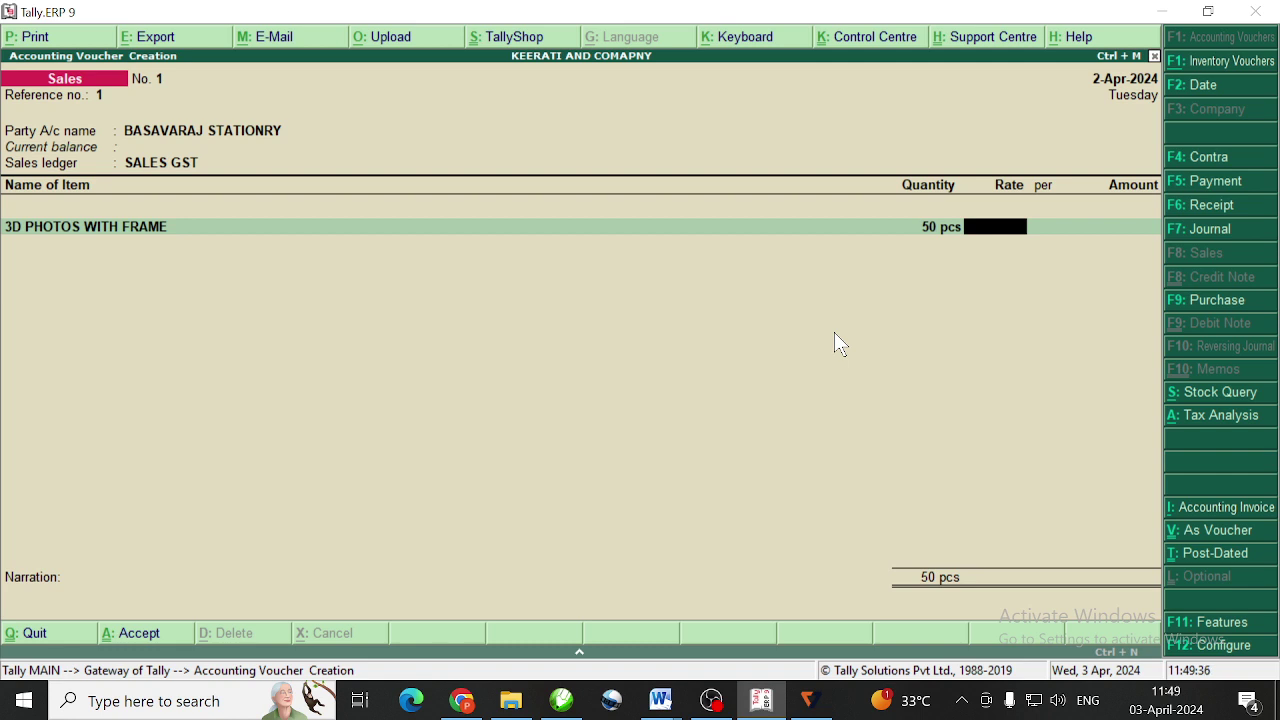
pyautogui.write('800')
pyautogui.press('Return')
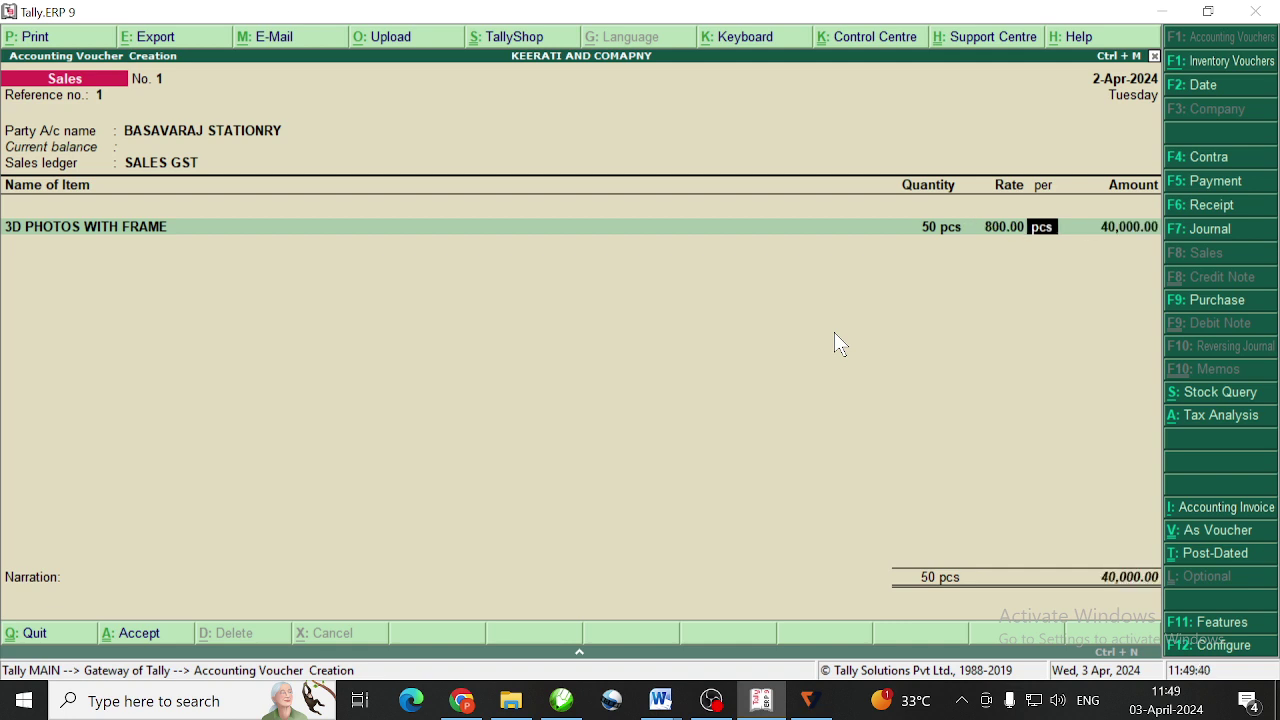
pyautogui.press('Return')
pyautogui.press('Return')
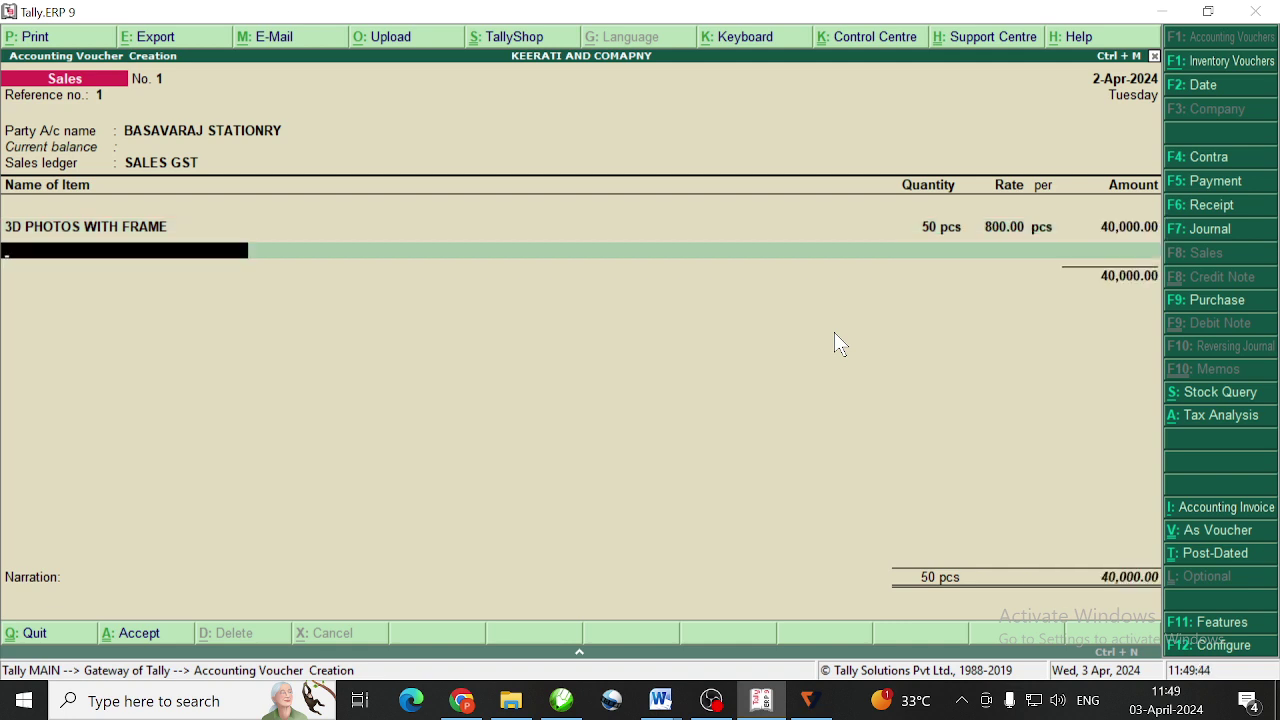
# Add SGST and CGST tax lines of 3,600.00 each to the sales voucher
pyautogui.press('Return')
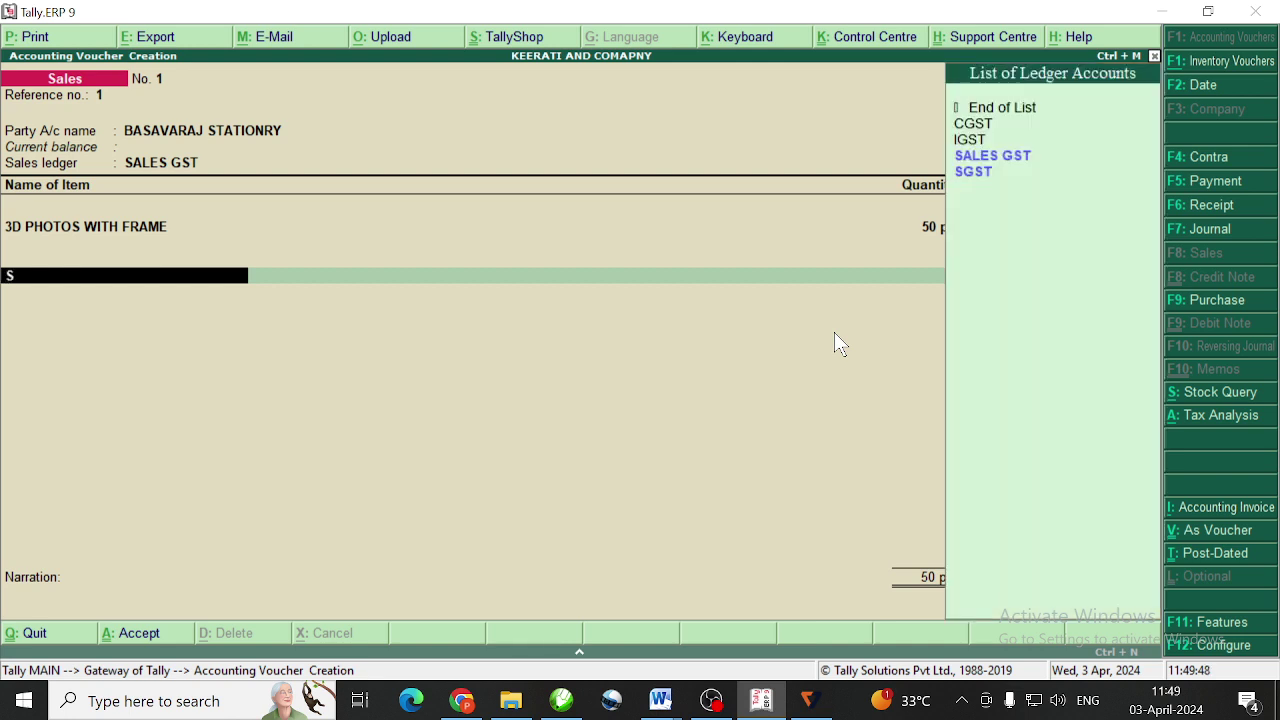
pyautogui.write('G')
pyautogui.press('Return')
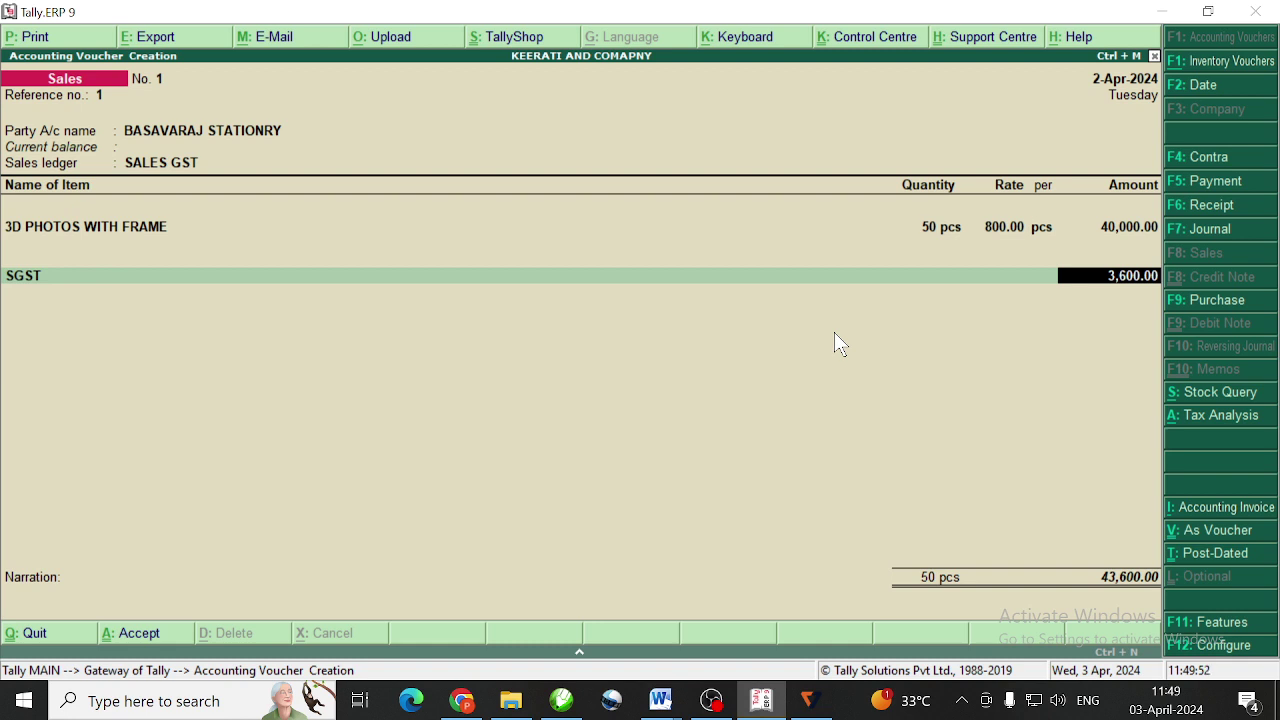
pyautogui.press('Return')
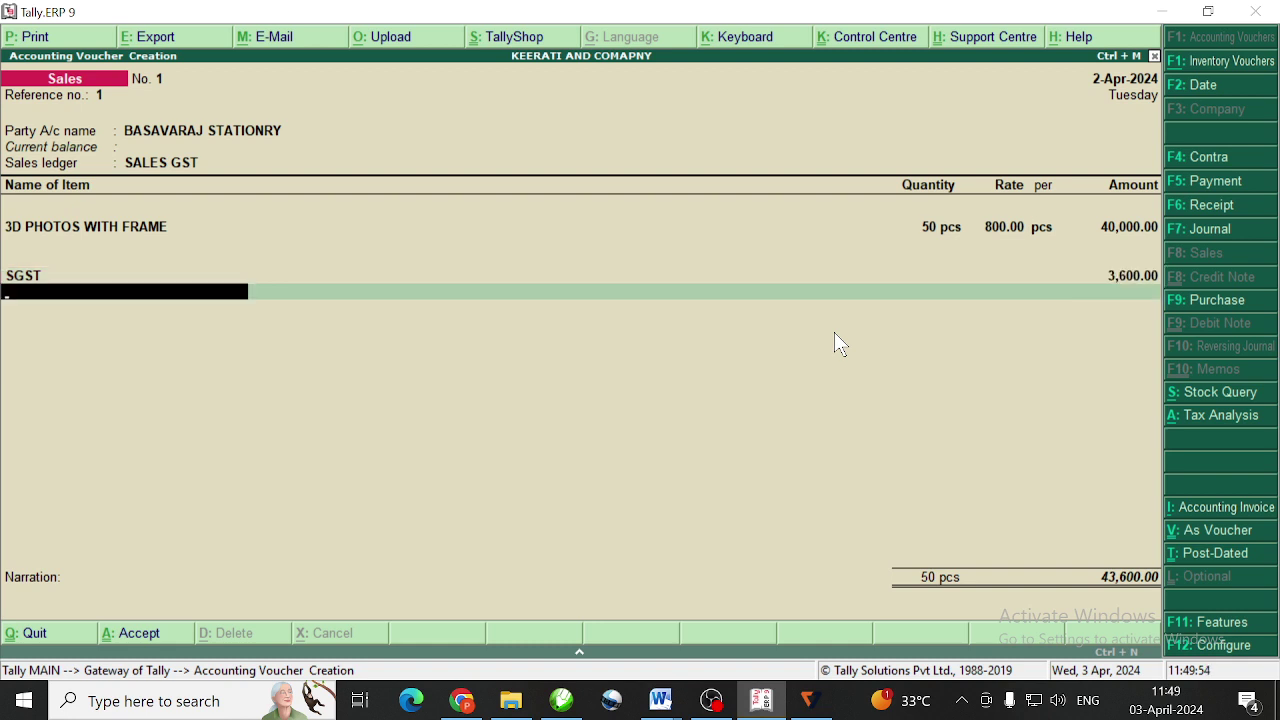
pyautogui.write('C')
pyautogui.press('Return')
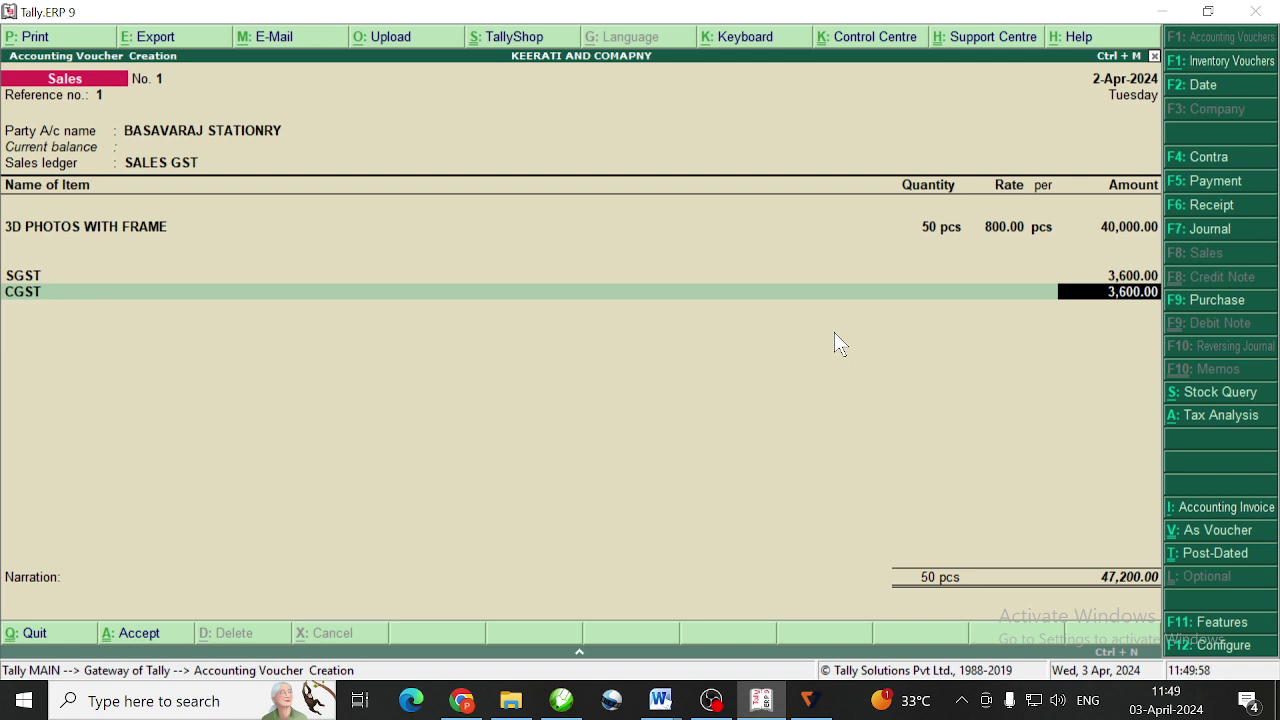
# Save the 47,200.00 sales voucher and begin a new Purchase voucher No. 2
pyautogui.press('Return')
pyautogui.press('Return')
pyautogui.press('Return')
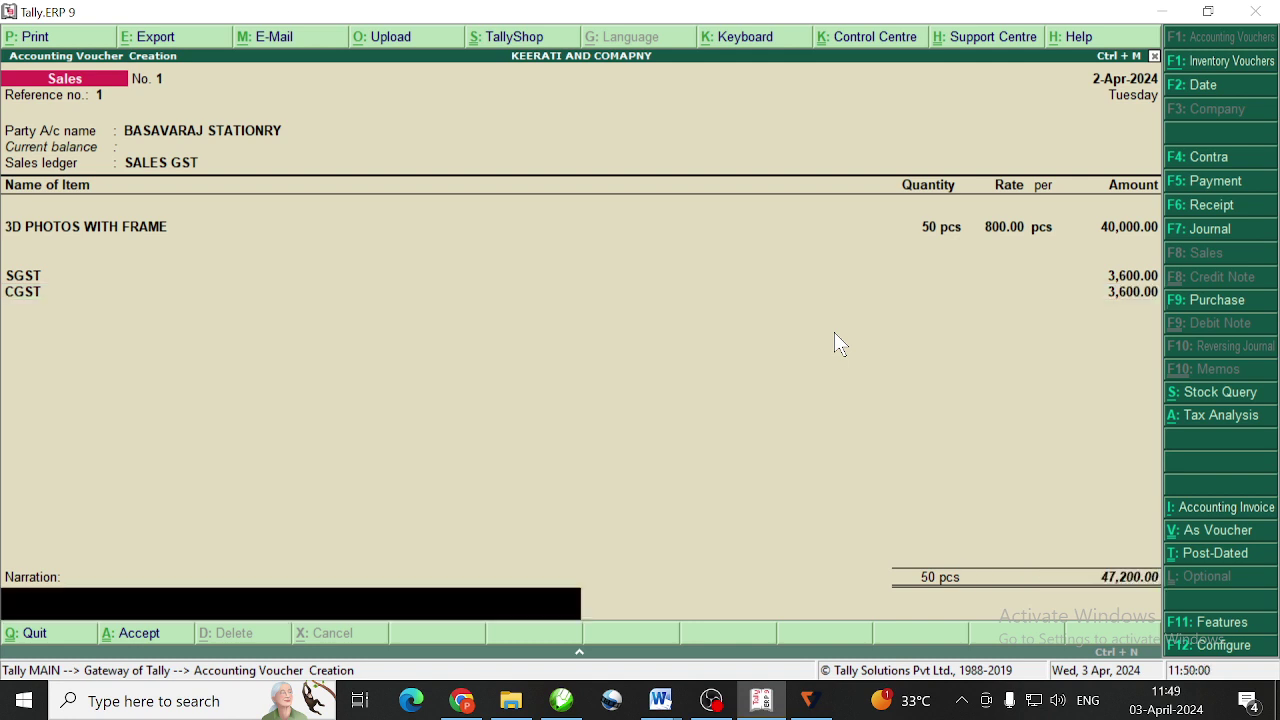
pyautogui.press('Return')
pyautogui.press('Return')
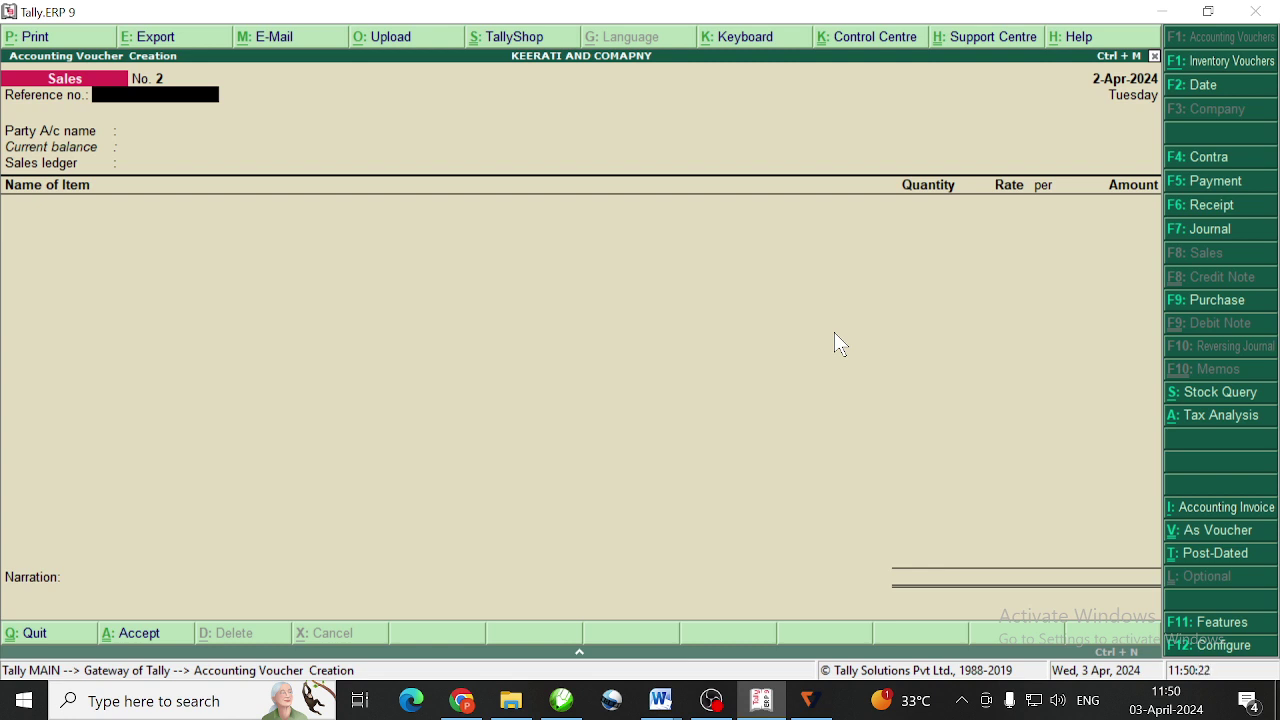
pyautogui.press('F9')
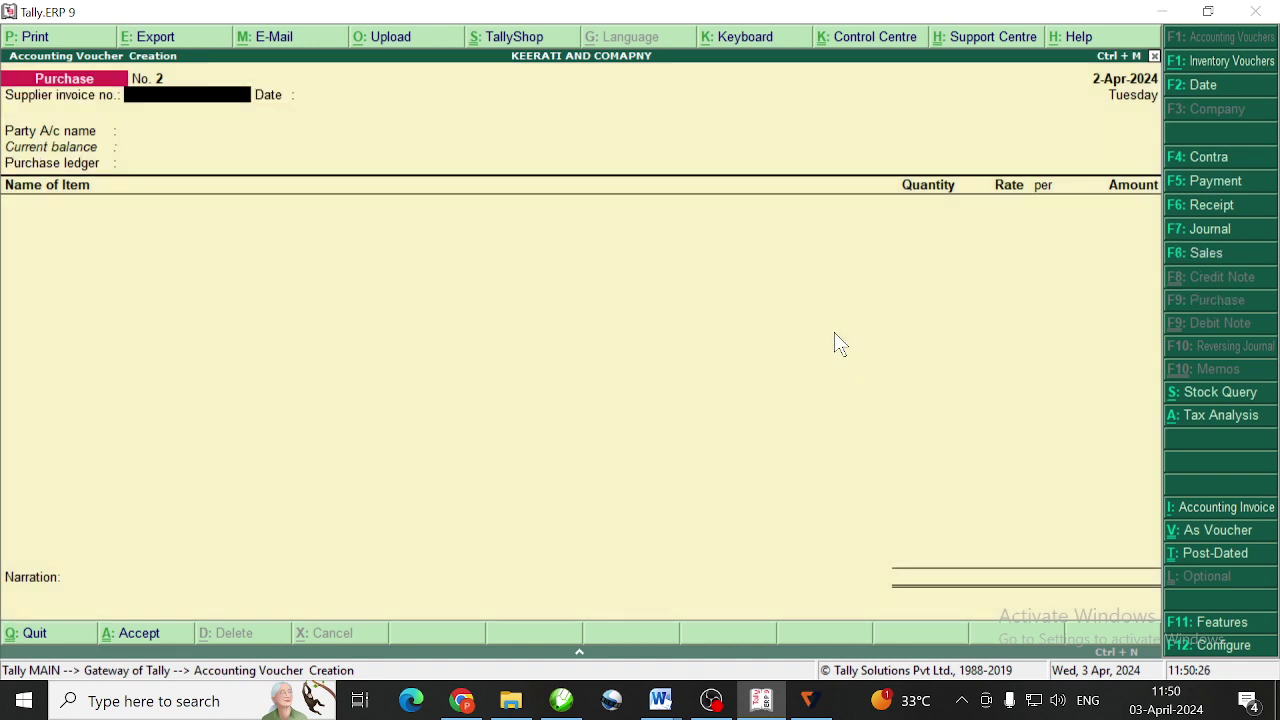
pyautogui.press('F2')
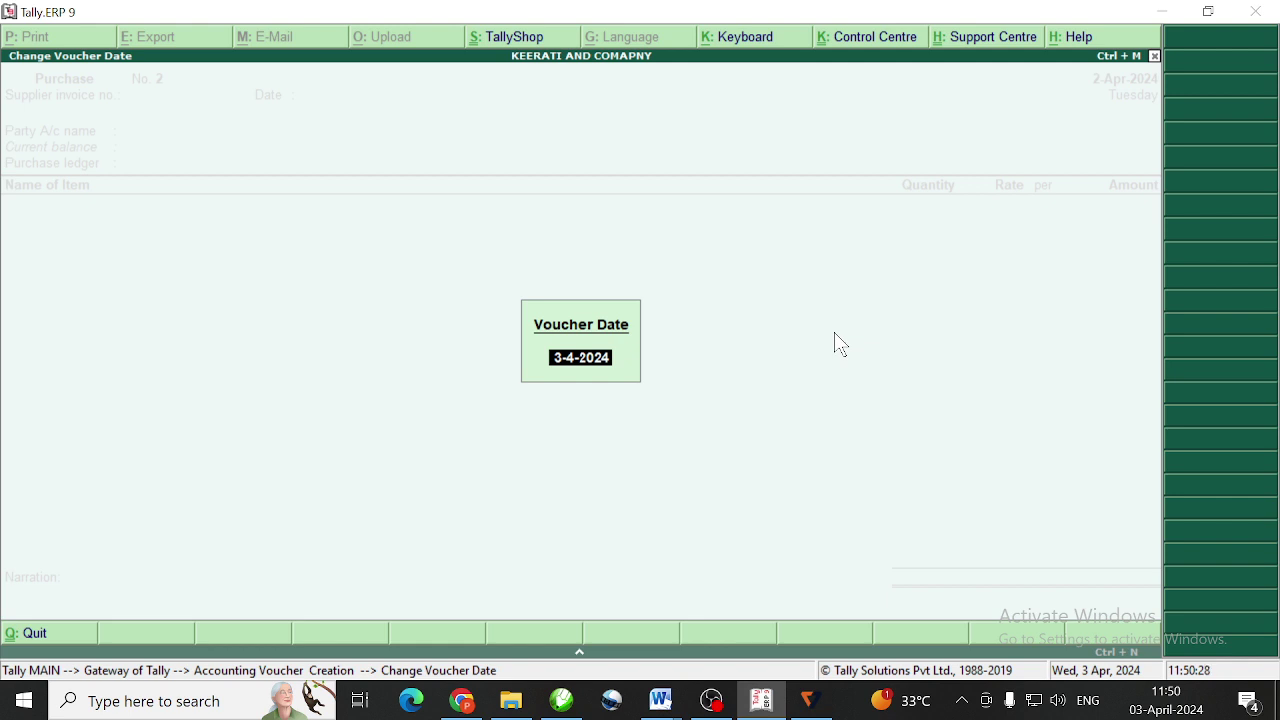
# Date the purchase voucher 1-May-2024 and enter supplier invoice number 75
pyautogui.write('1-5')
pyautogui.press('Return')
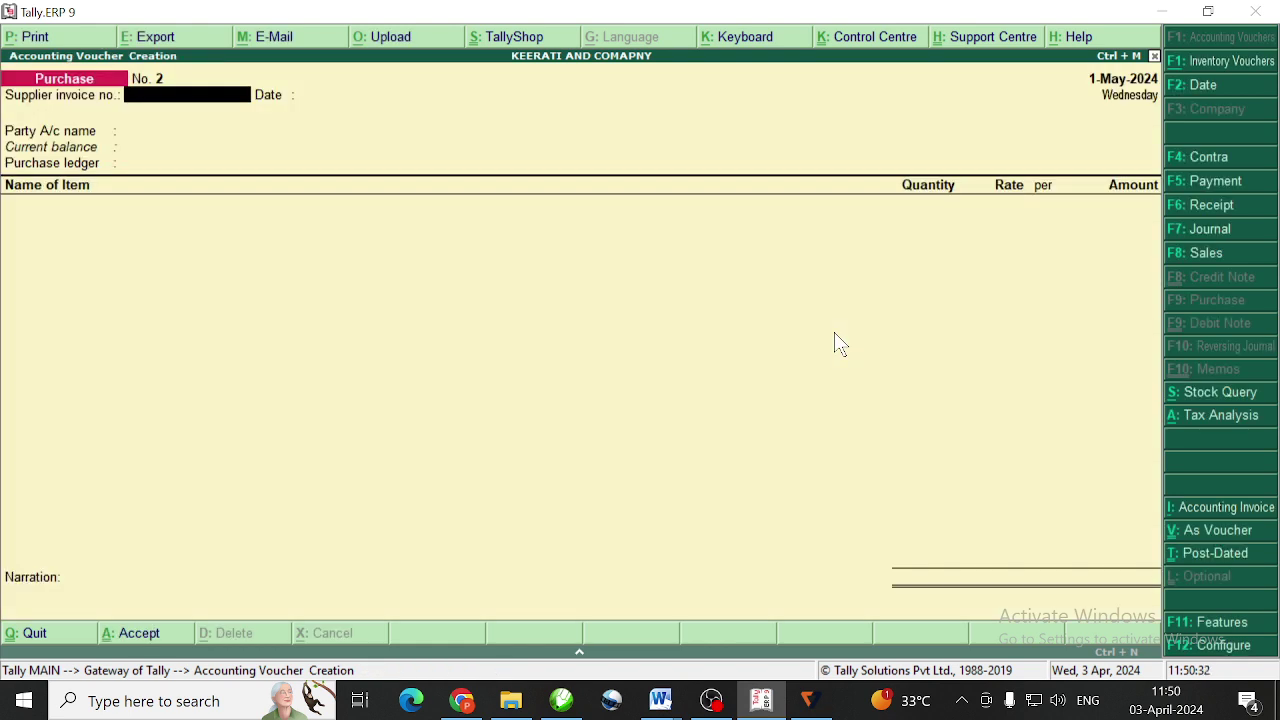
pyautogui.press('Return')
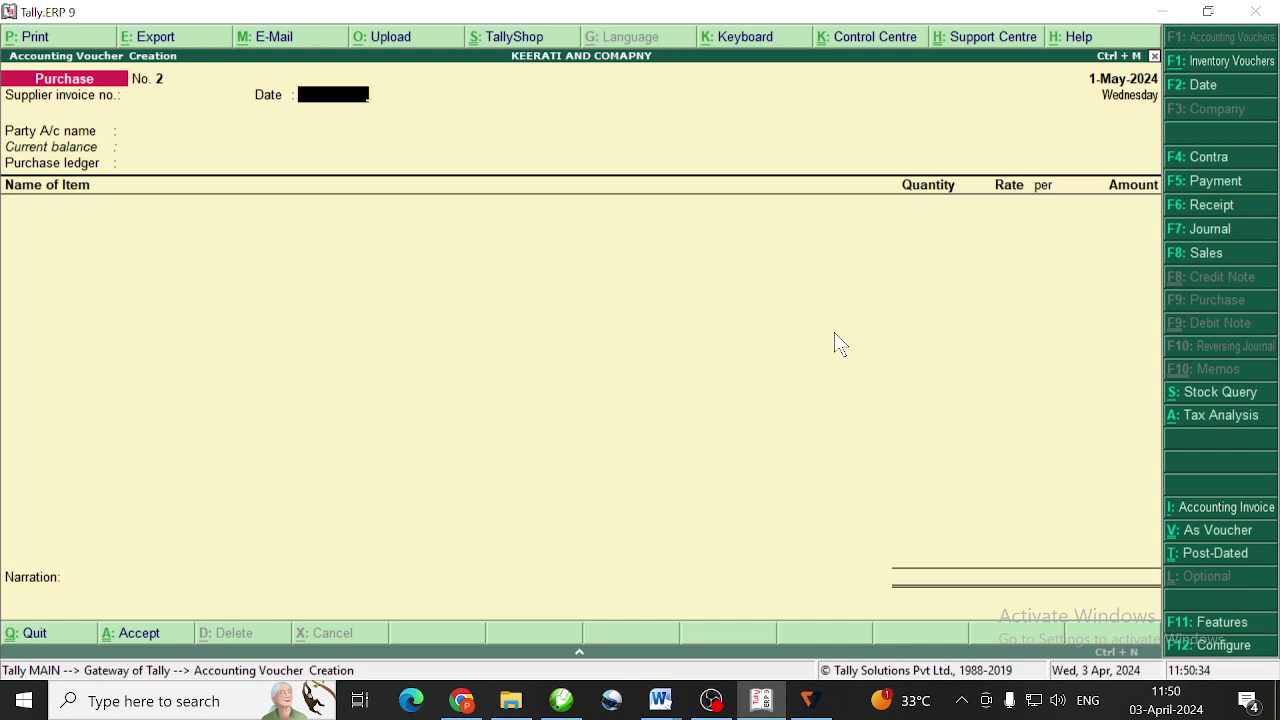
pyautogui.press('BackSpace')
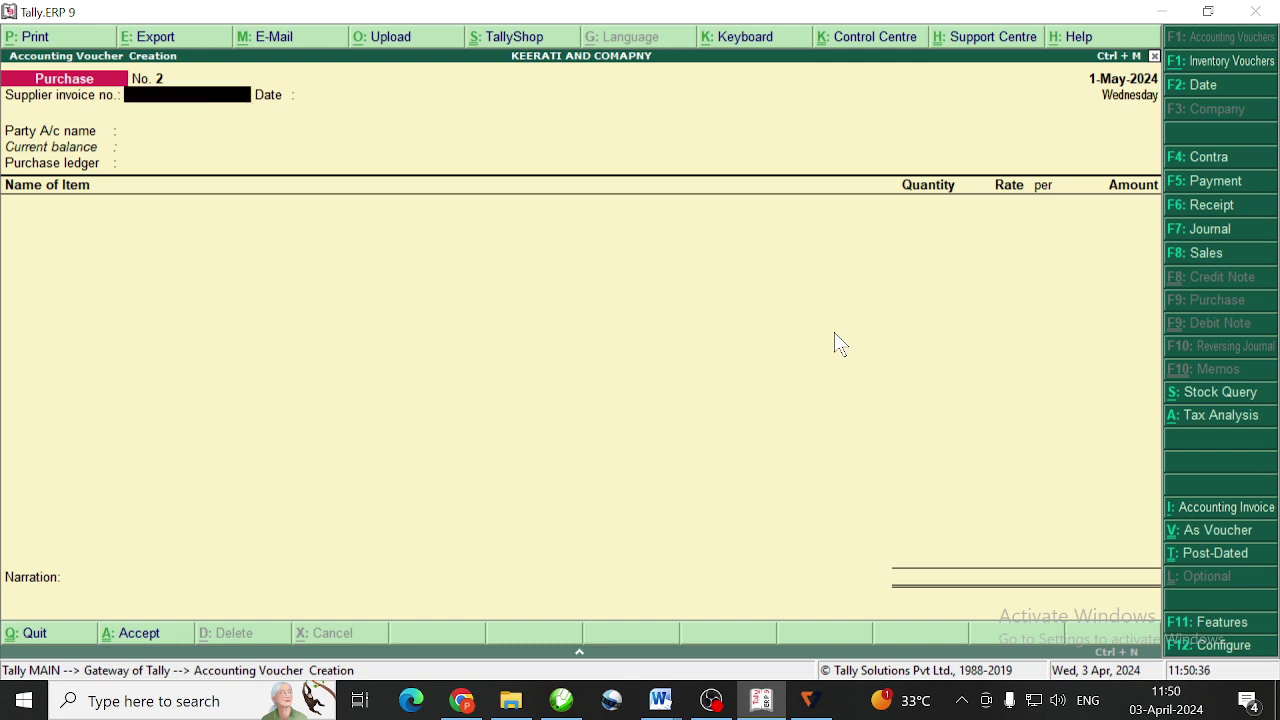
pyautogui.write('75')
pyautogui.press('Return')
pyautogui.press('Return')
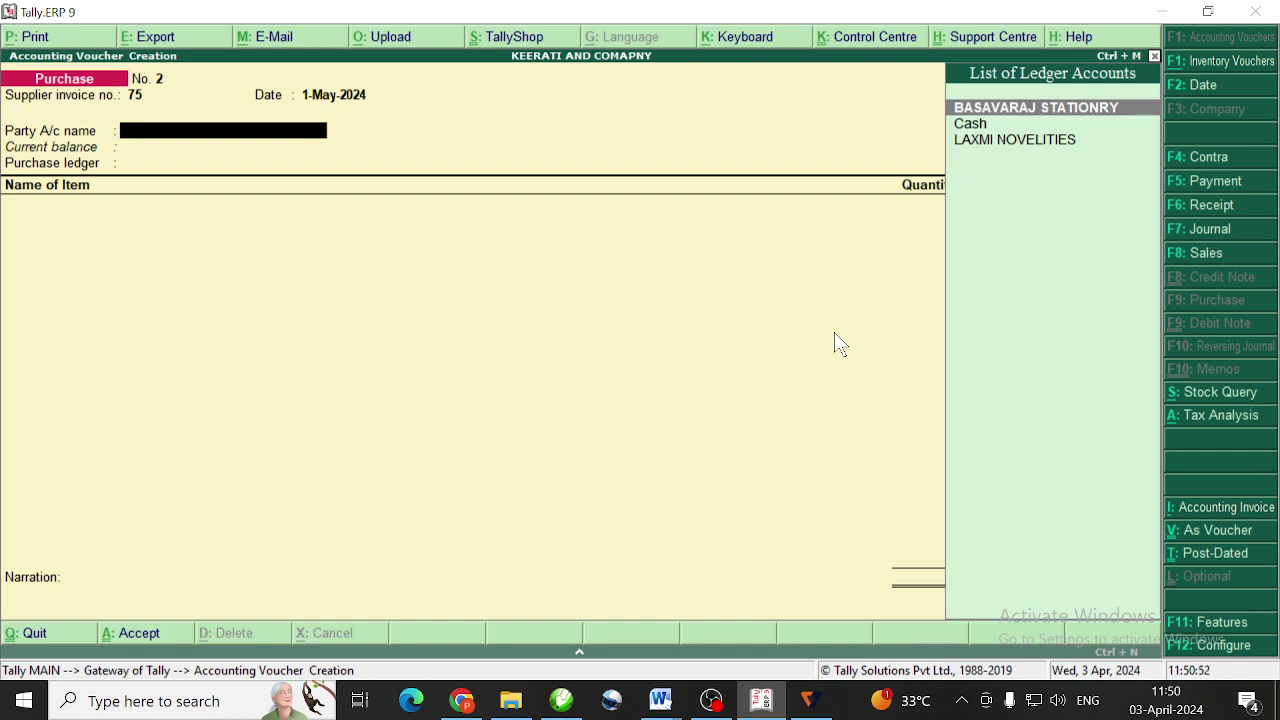
# Clear the mistyped party name and bring up a new ledger creation form for the supplier
pyautogui.write('M')
pyautogui.press('BackSpace')
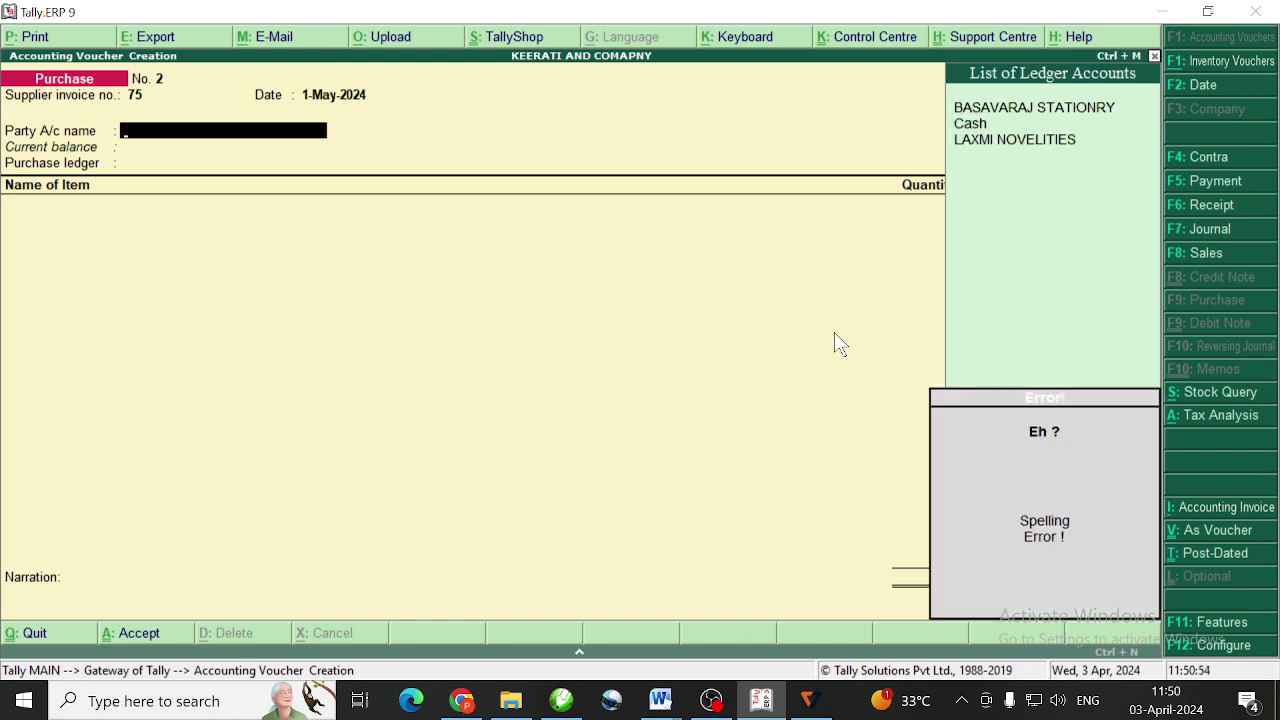
pyautogui.write('a')
pyautogui.press('BackSpace')
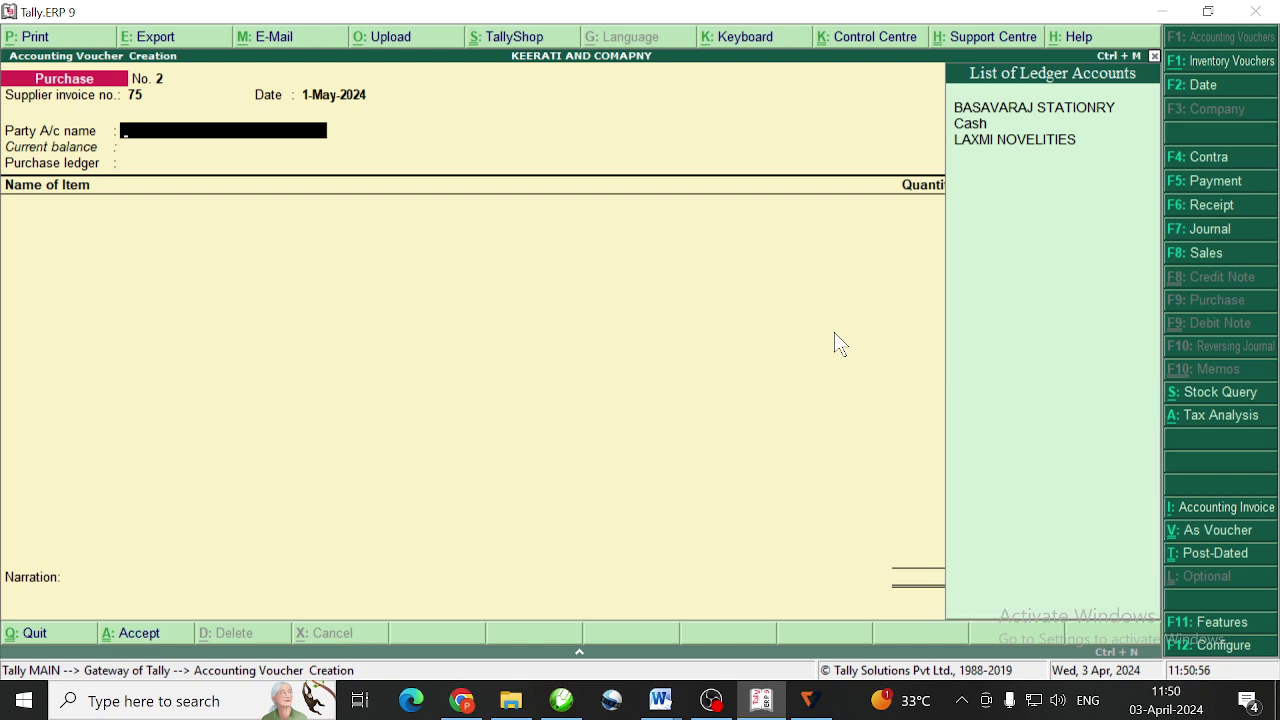
pyautogui.hotkey('alt', 'c')
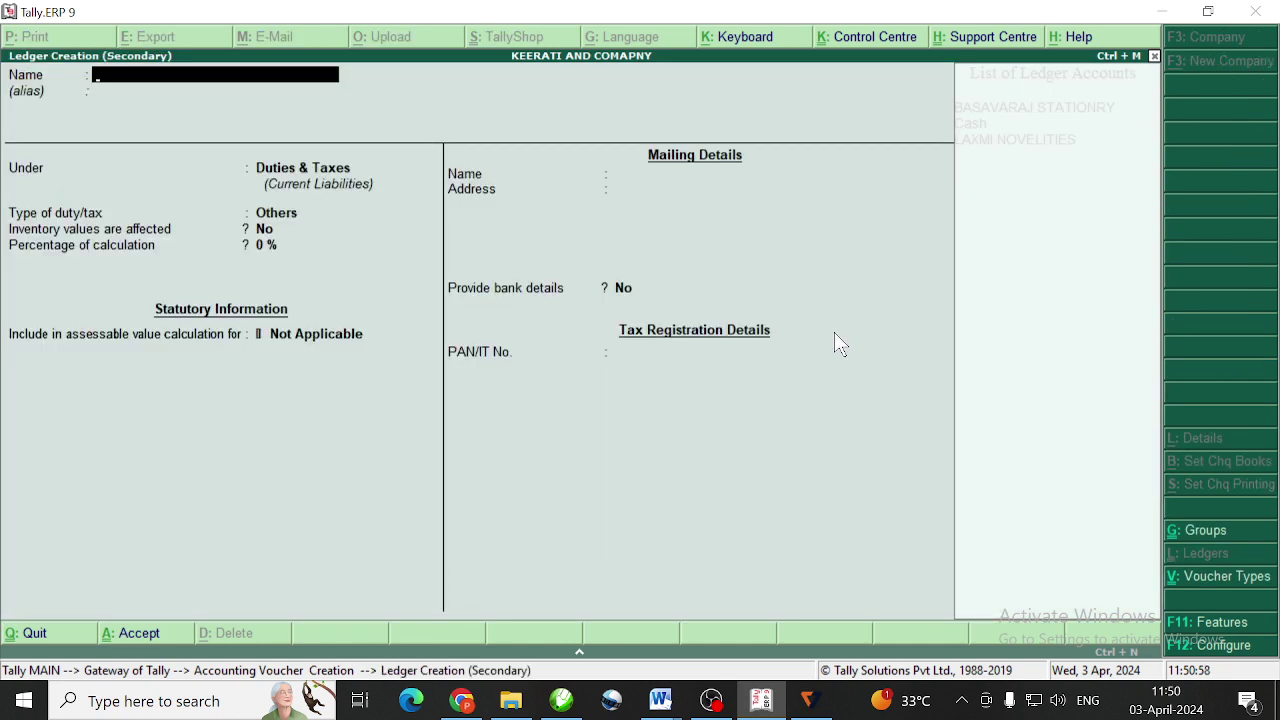
# Name the new ledger 'Kamal Novilities' and place it under Sundry Creditors
pyautogui.write('Kamal Novilit')
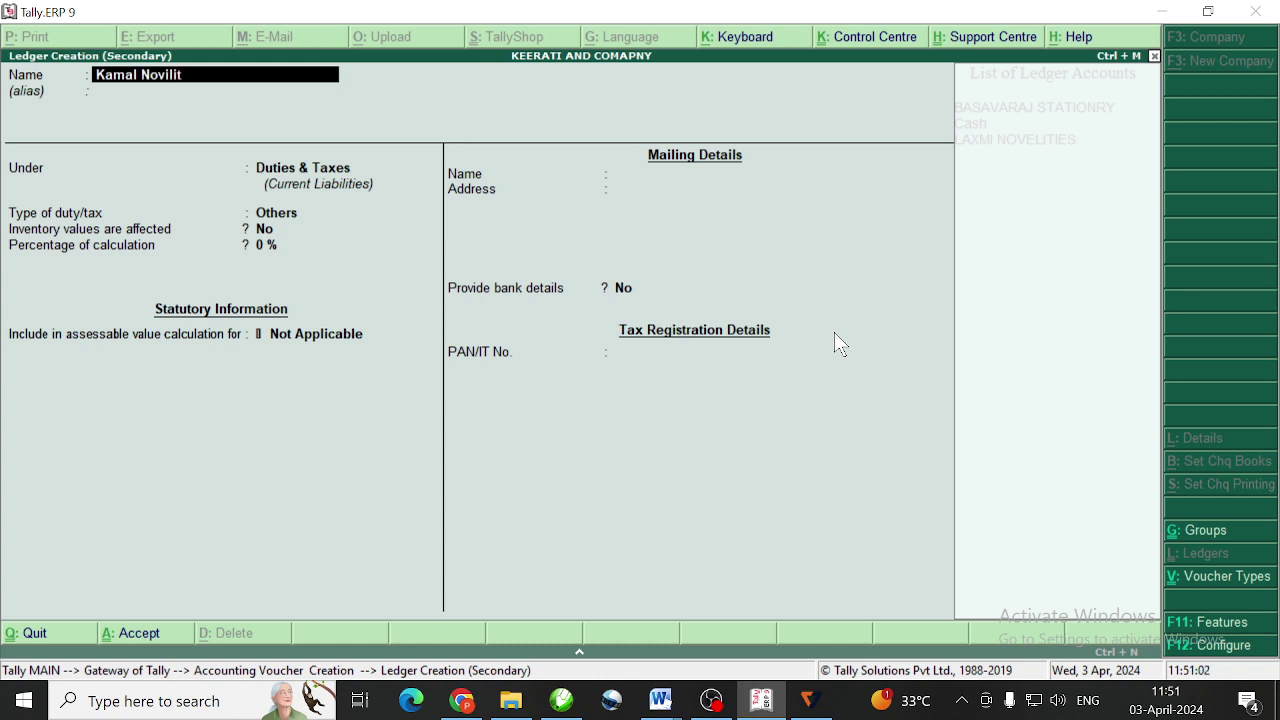
pyautogui.write('ies')
pyautogui.press('Return')
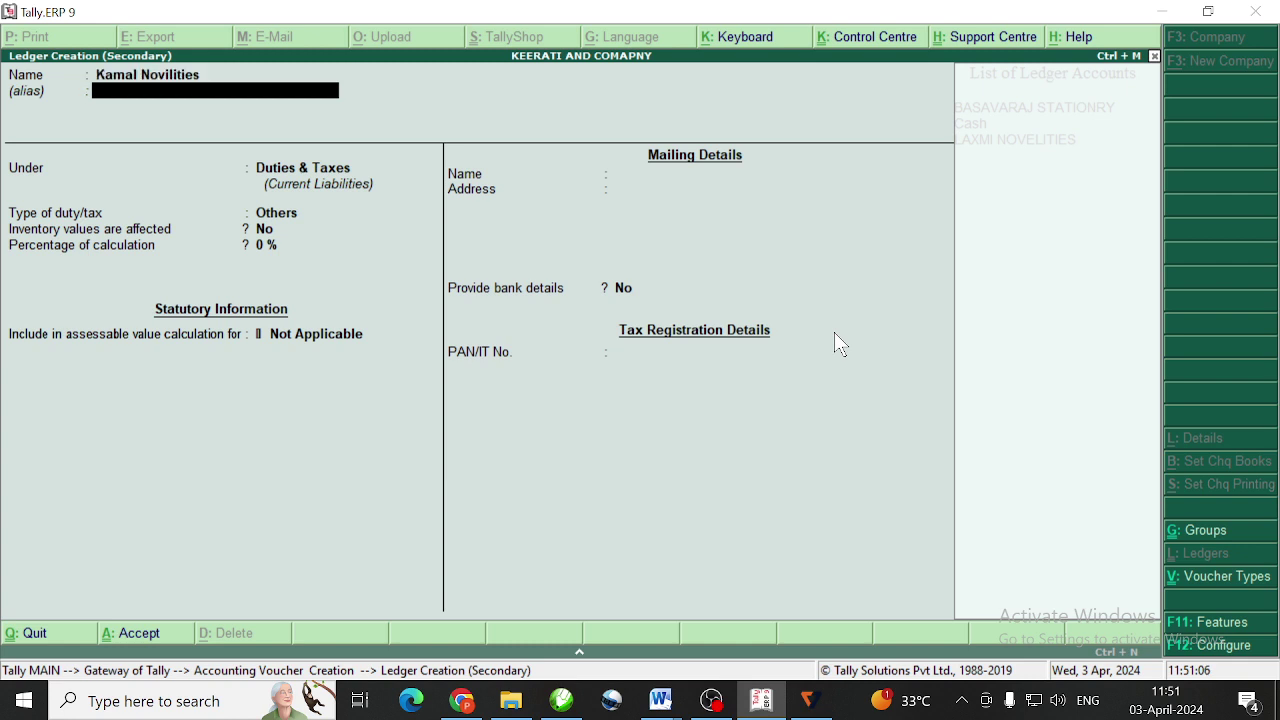
pyautogui.press('Return')
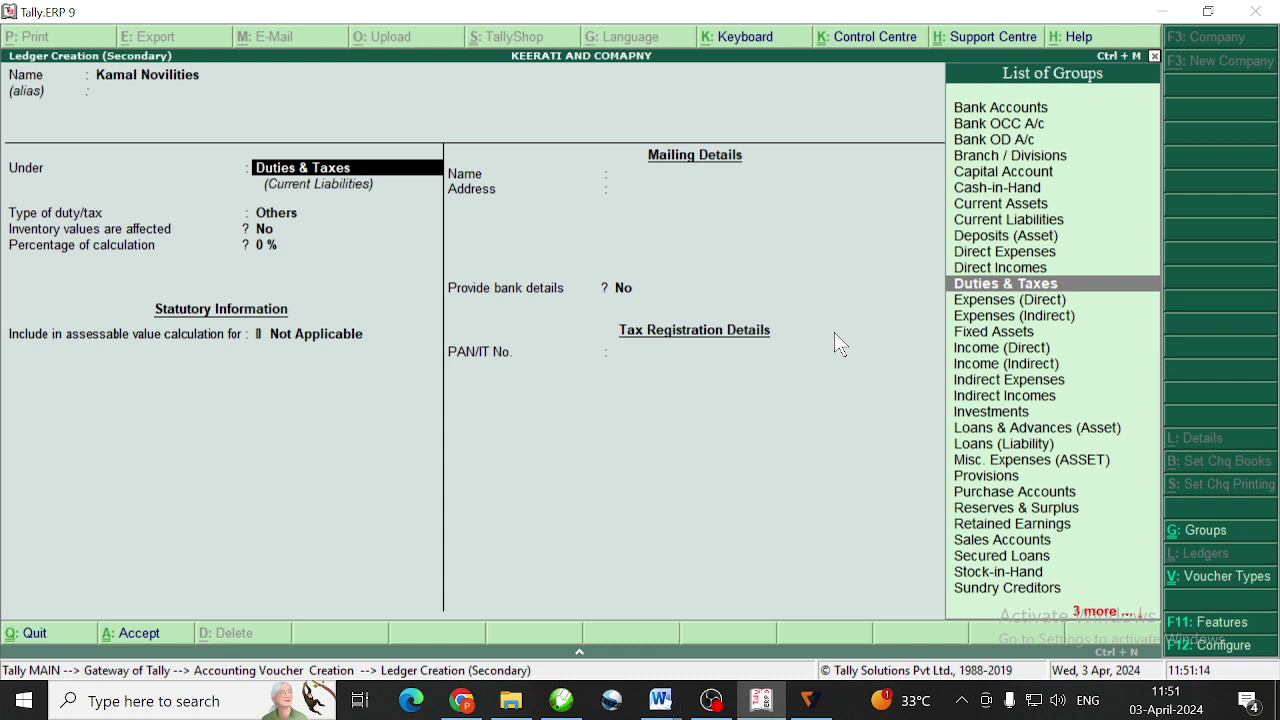
pyautogui.write('Sun')
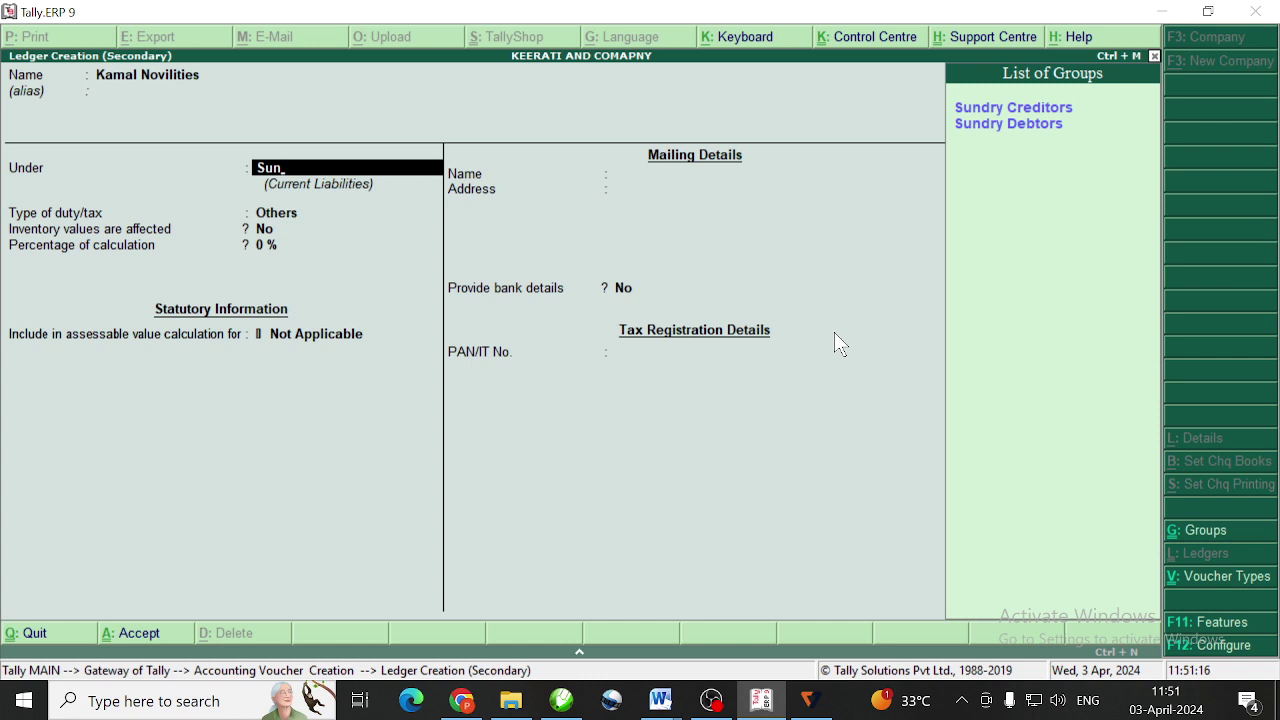
pyautogui.press('Return')
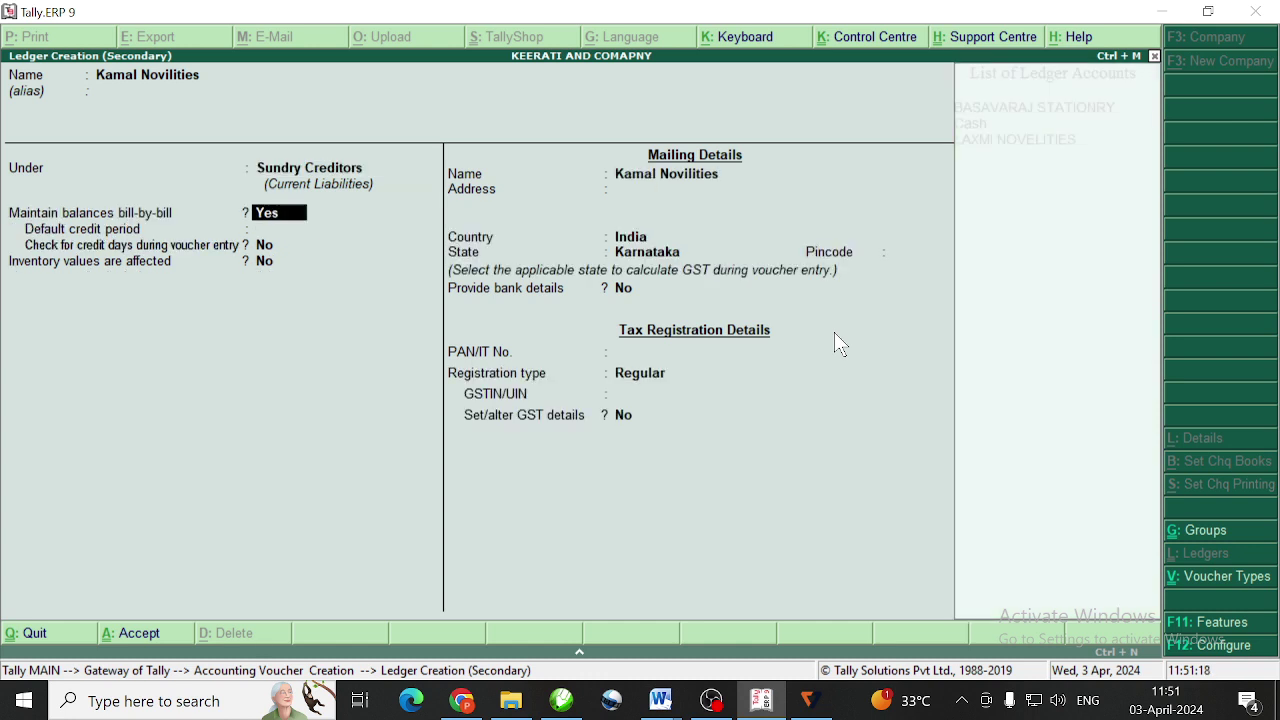
# Set state Maharashtra, registration type Regular, leave GSTIN blank, and save the ledger
pyautogui.press('Return')
pyautogui.press('Return')
pyautogui.press('Return')
pyautogui.press('Return')
pyautogui.press('Return')
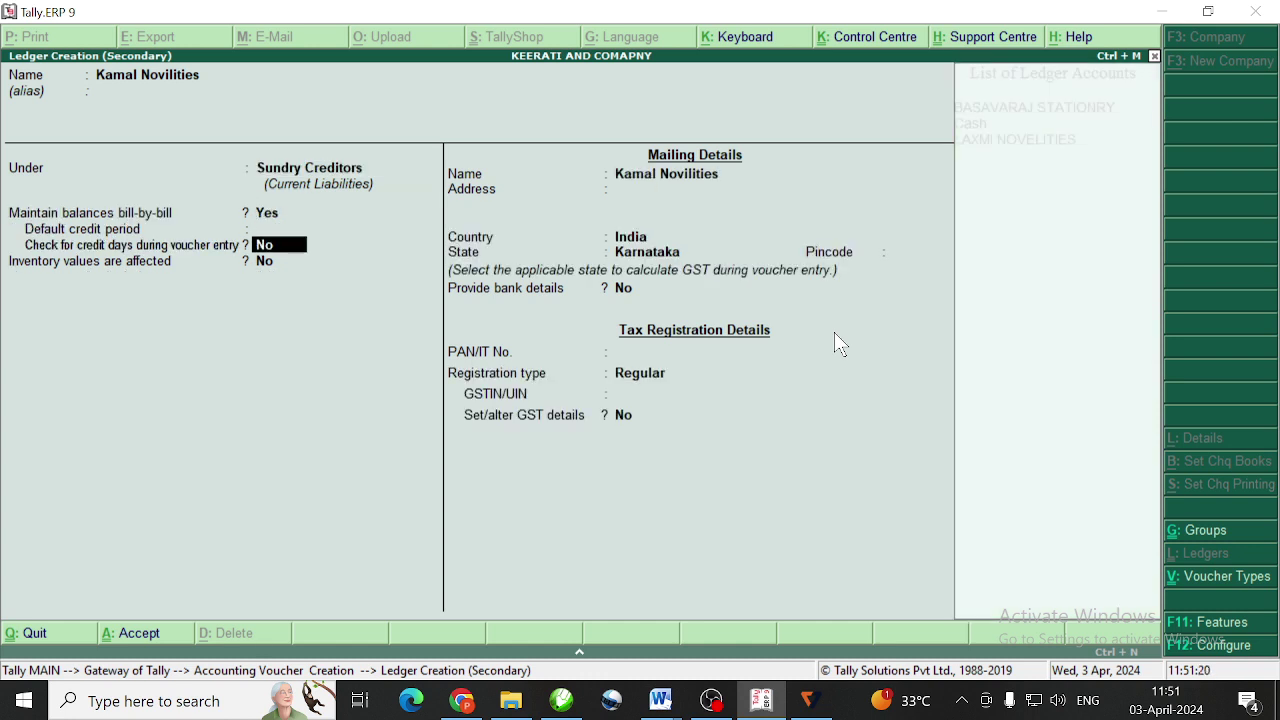
pyautogui.press('Return')
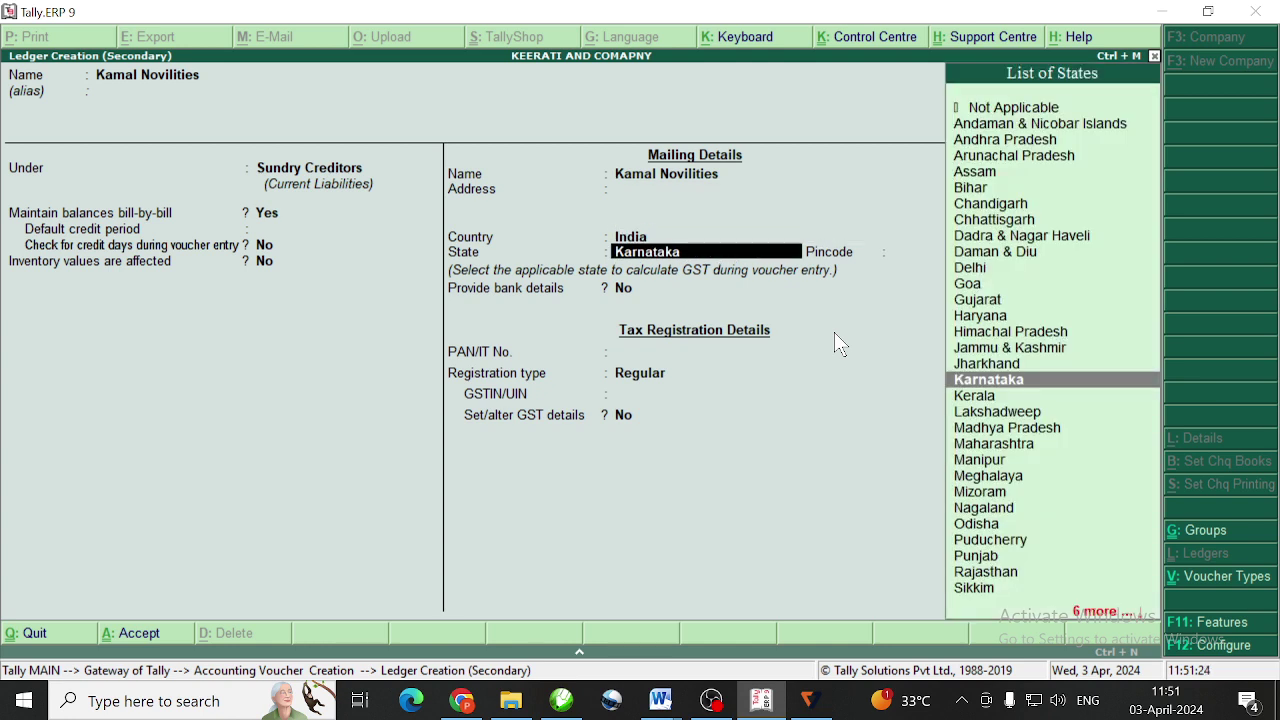
pyautogui.write('Mah')
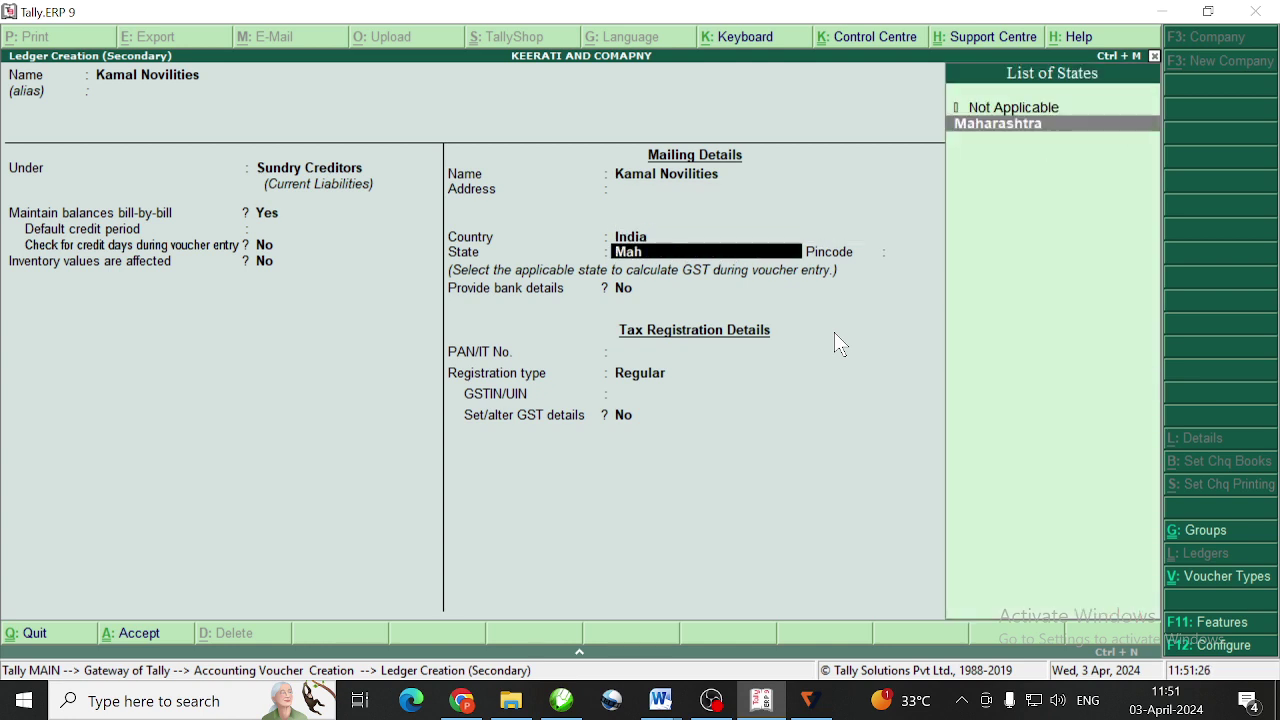
pyautogui.press('Return')
pyautogui.press('Return')
pyautogui.press('Return')
pyautogui.press('Return')
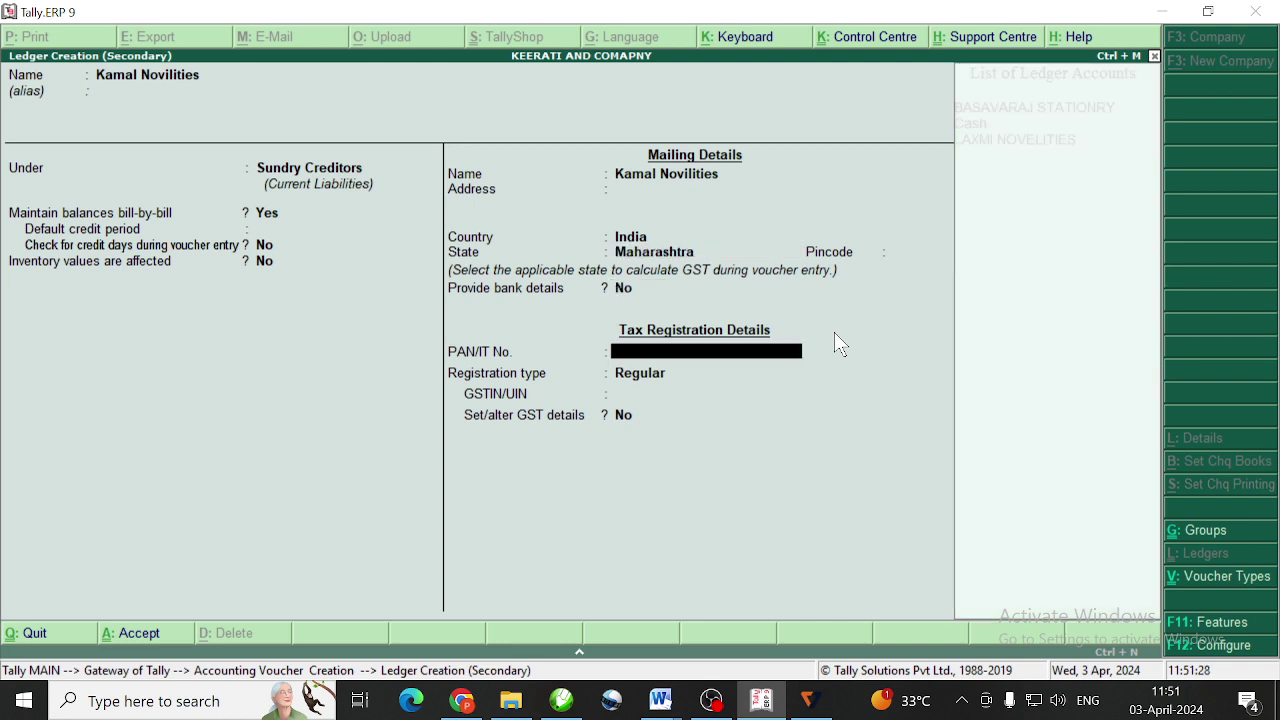
pyautogui.press('Return')
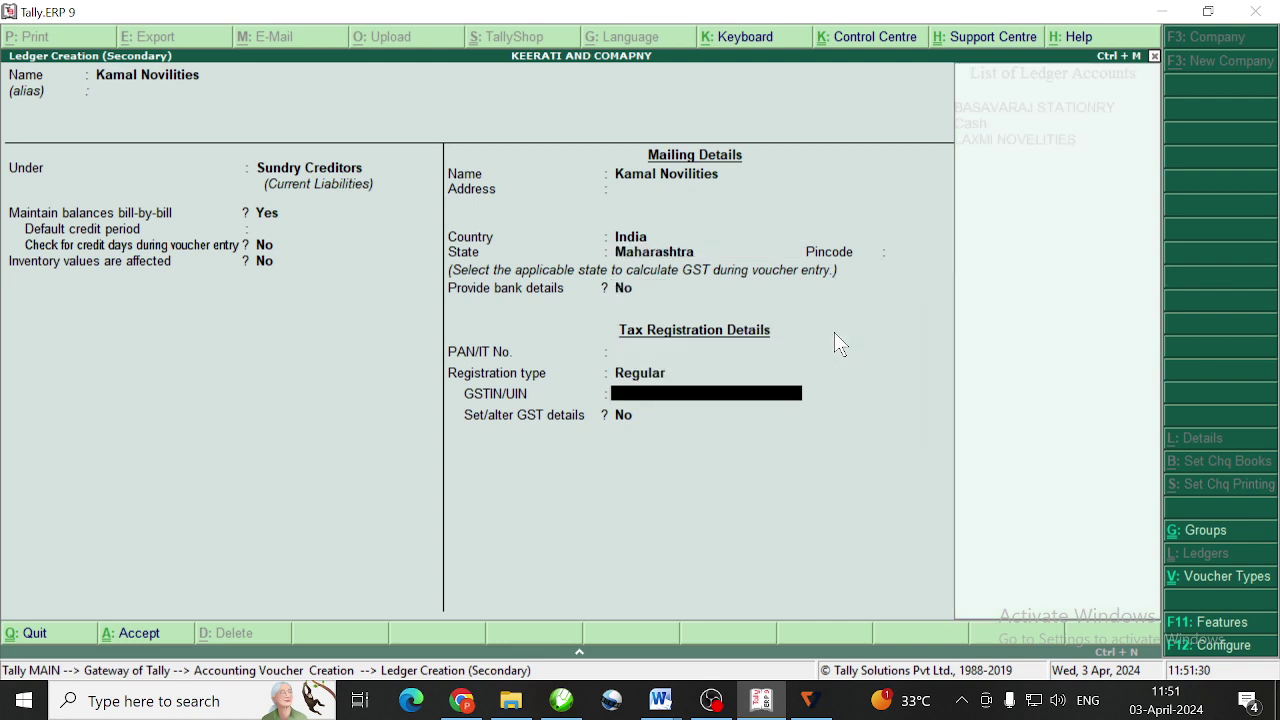
pyautogui.press('Return')
pyautogui.press('Return')
pyautogui.press('Return')
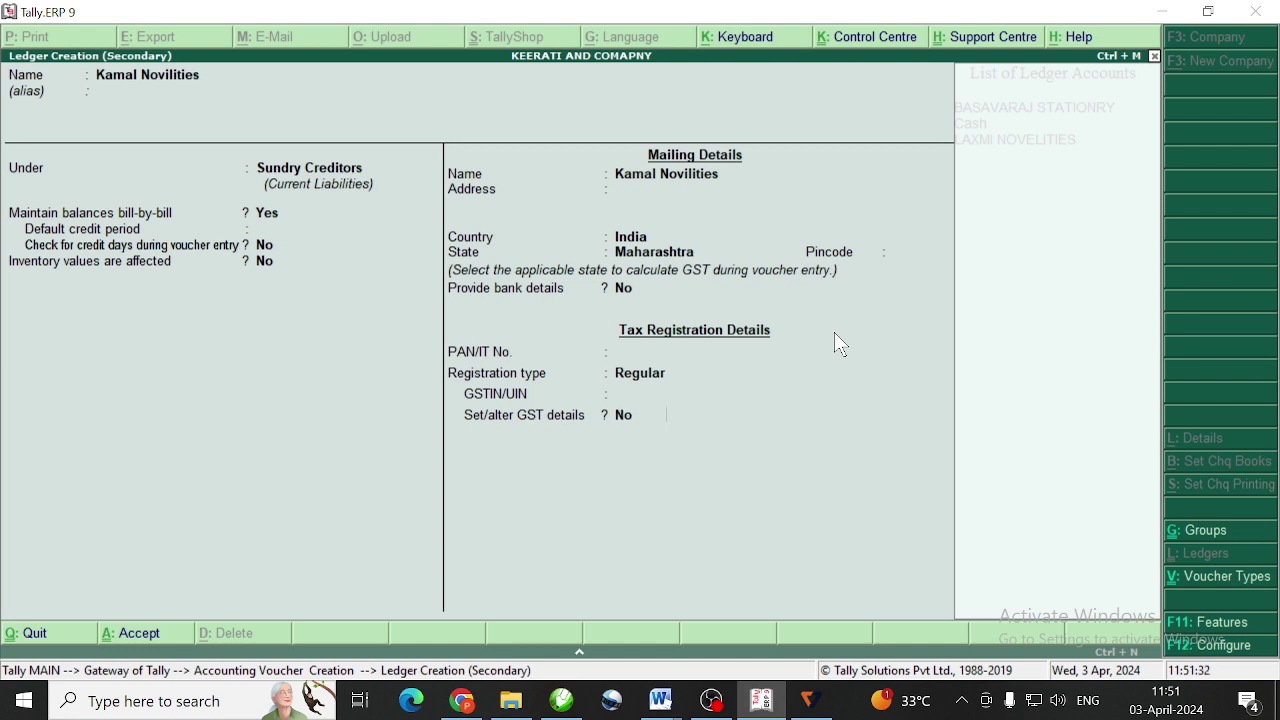
pyautogui.press('Return')
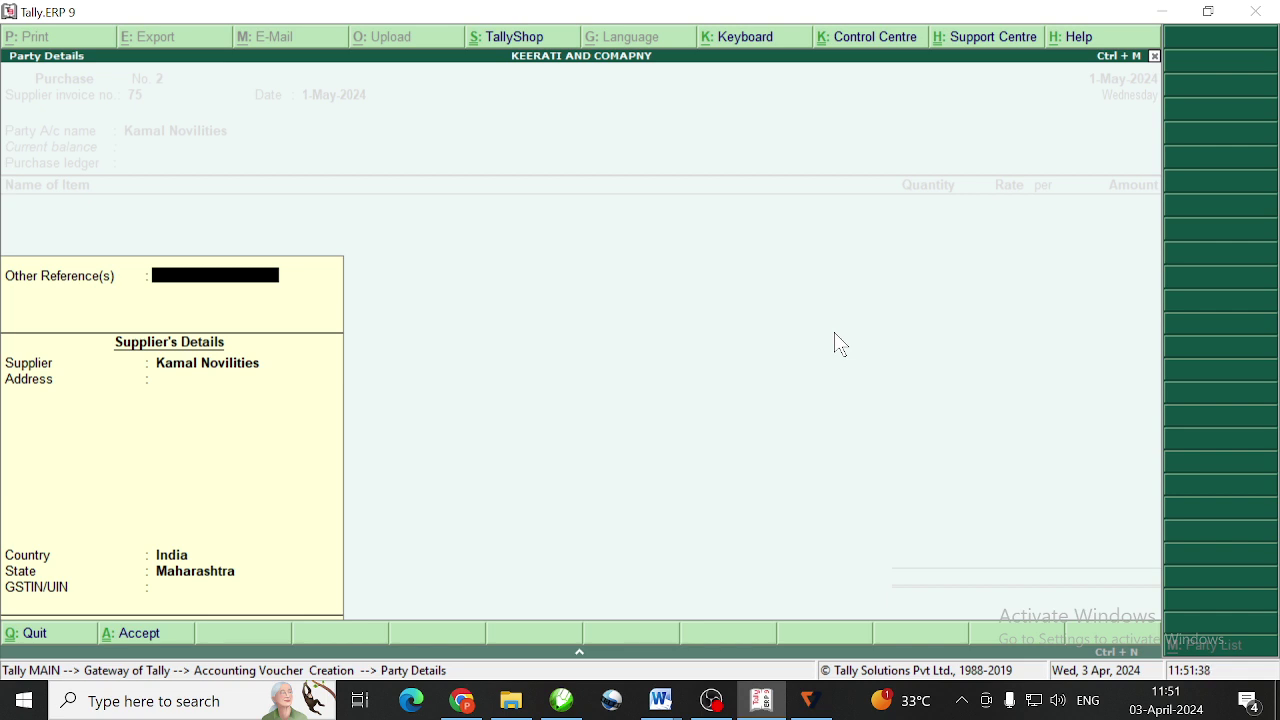
# Accept the Kamal Novilities party details with state Maharashtra and return to the voucher
pyautogui.press('Return')
pyautogui.press('Return')
pyautogui.press('Return')
pyautogui.press('Return')
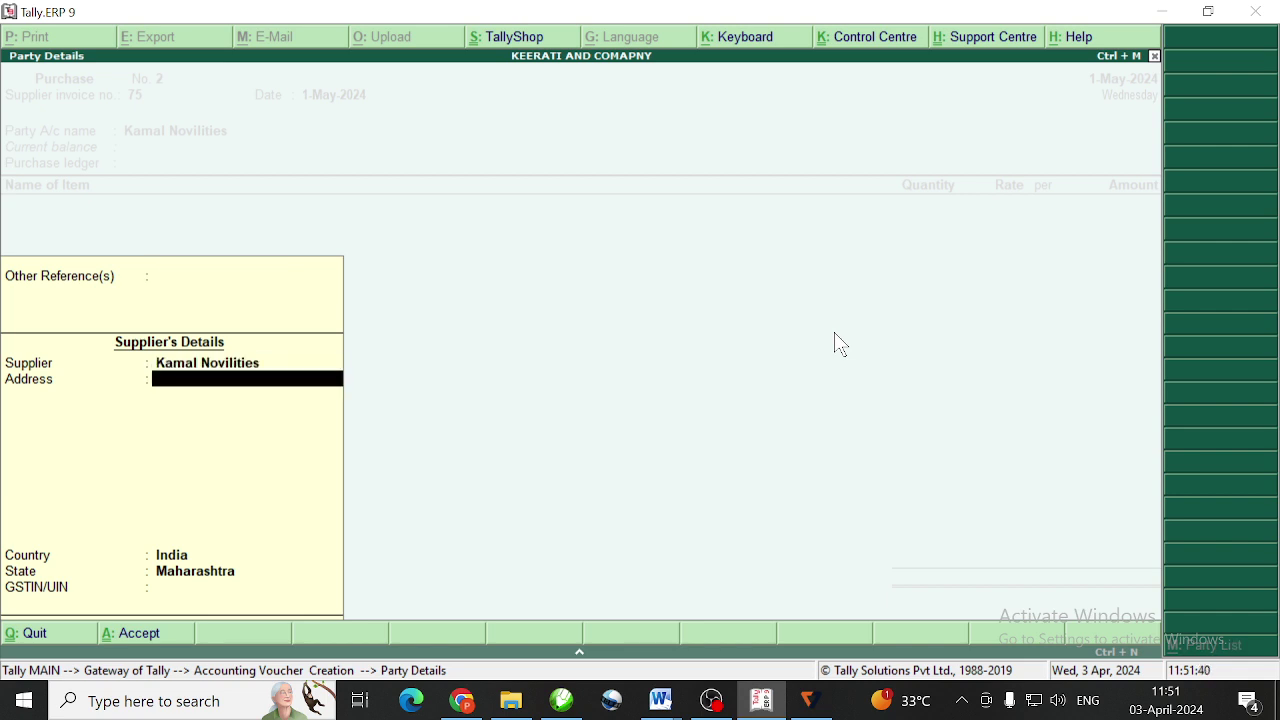
pyautogui.press('Return')
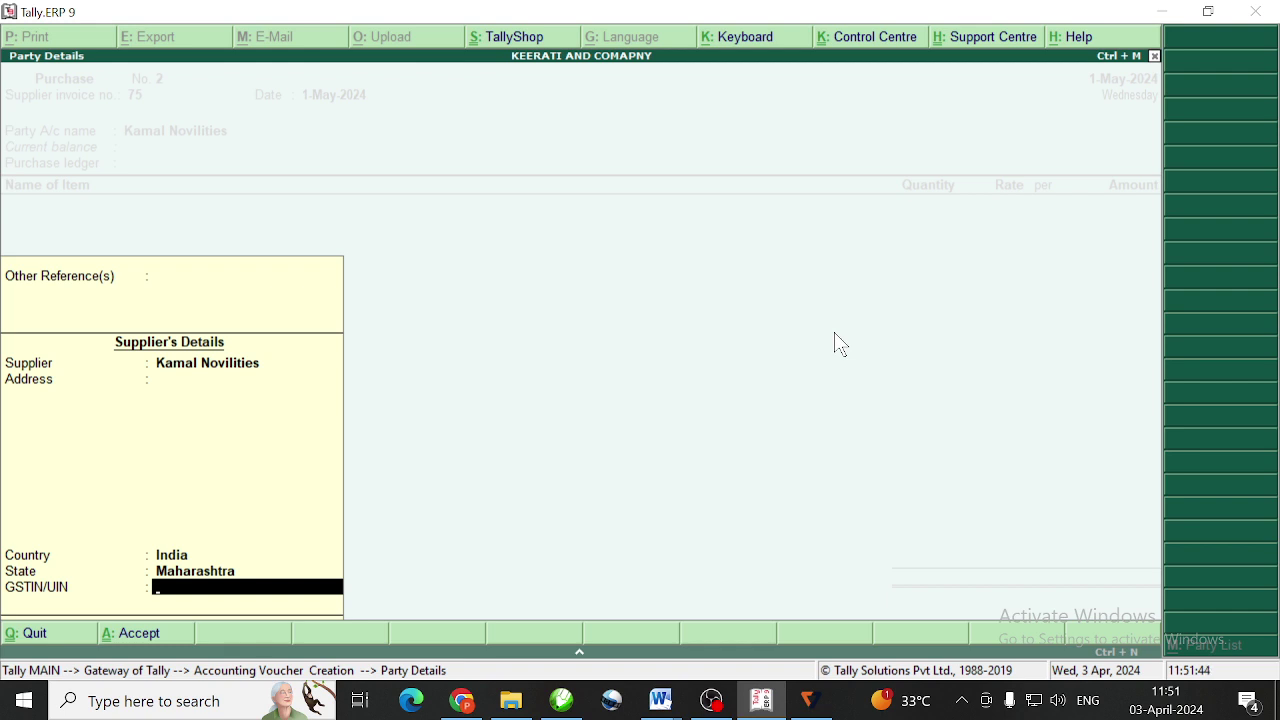
pyautogui.press('Return')
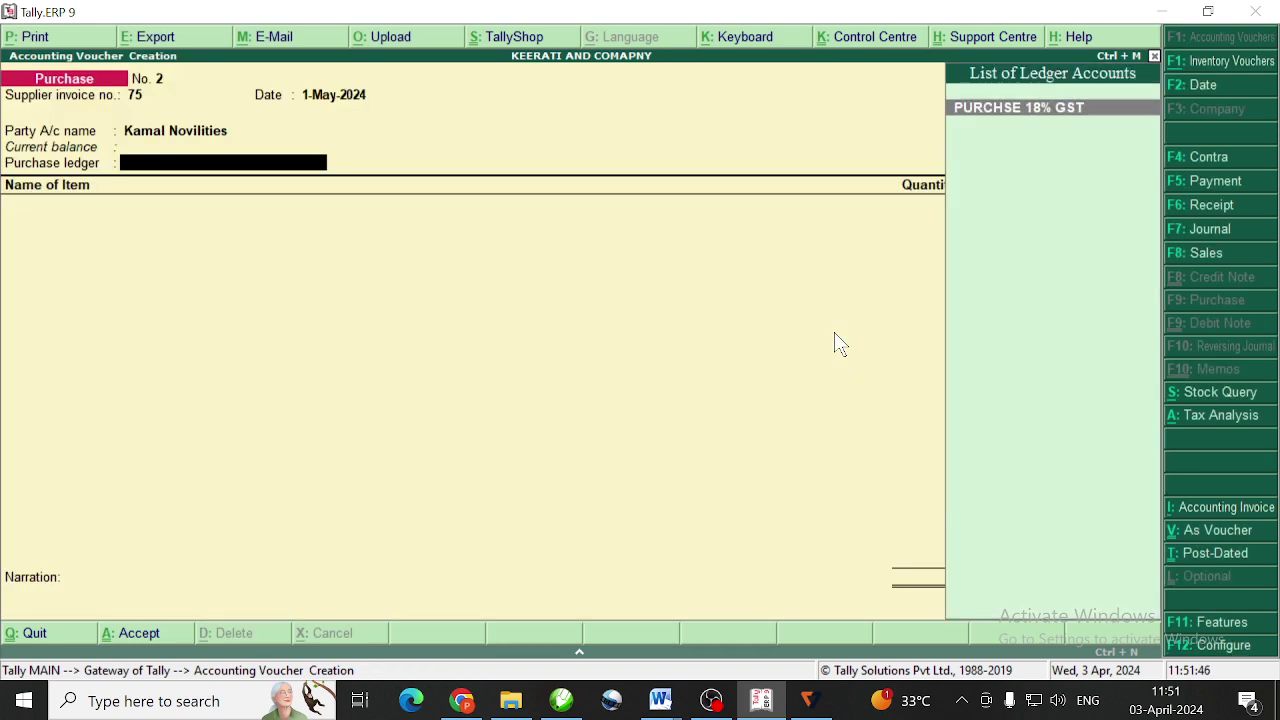
# Use PURCHSE 18% GST and add 3D PHOTOS WITH FRAME, 100 pcs at 350.00 (35,000.00)
pyautogui.press('Return')
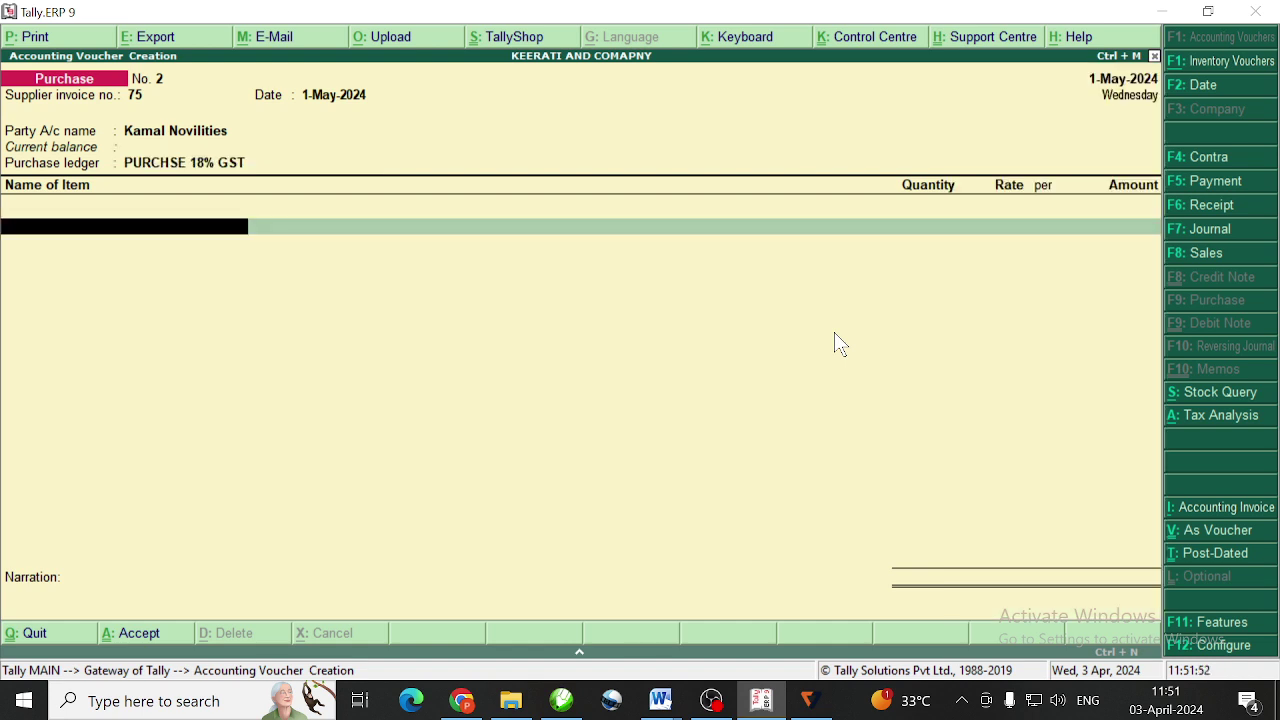
pyautogui.write('3d')
pyautogui.press('Return')
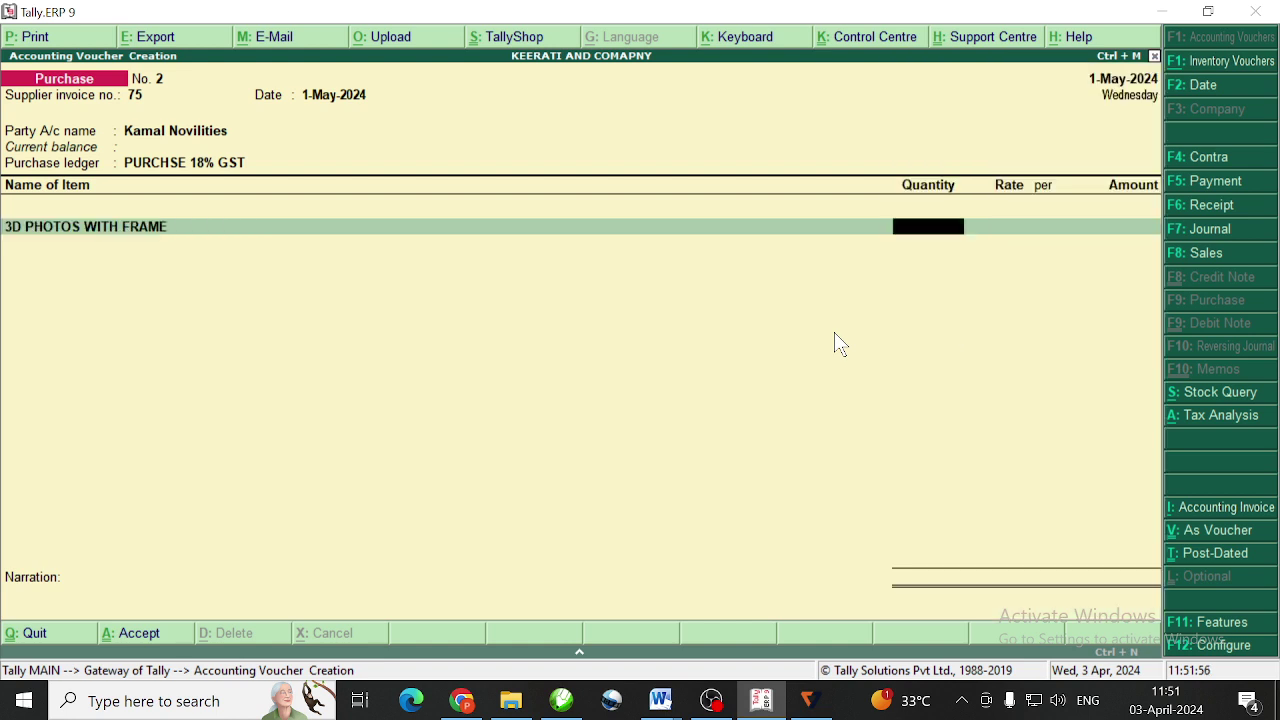
pyautogui.write('100')
pyautogui.press('Return')
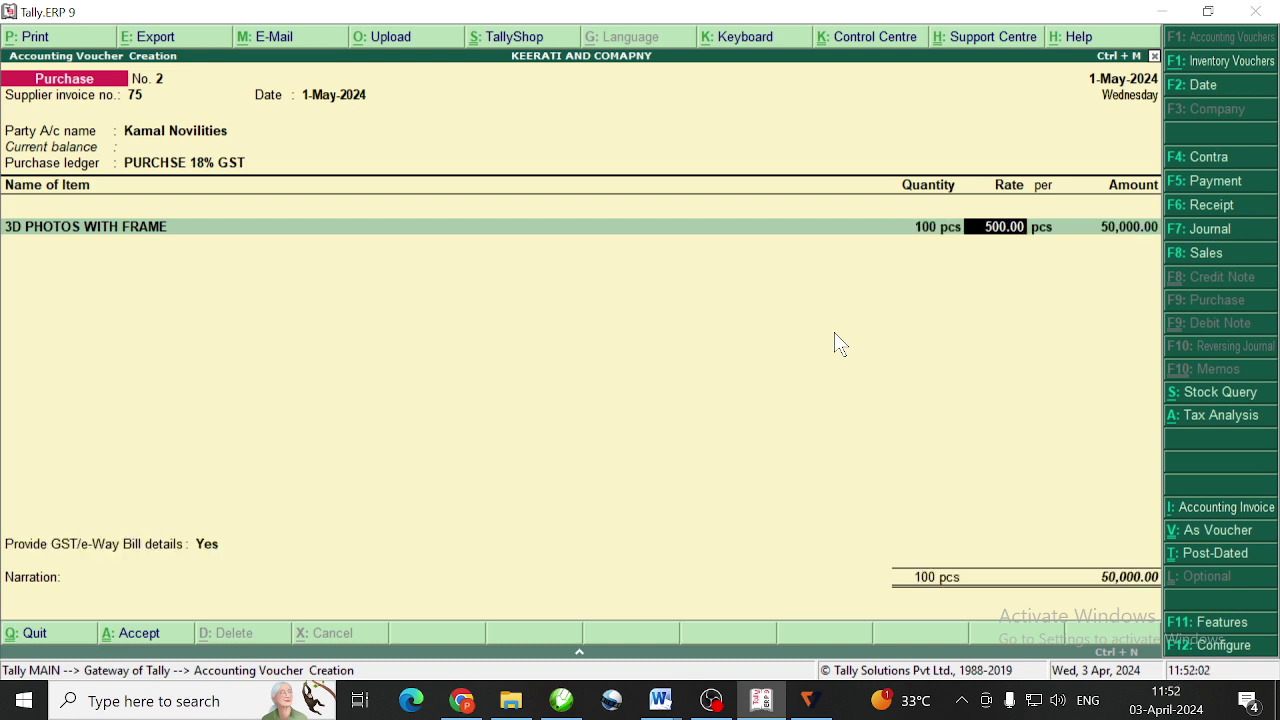
pyautogui.write('350')
pyautogui.press('Return')
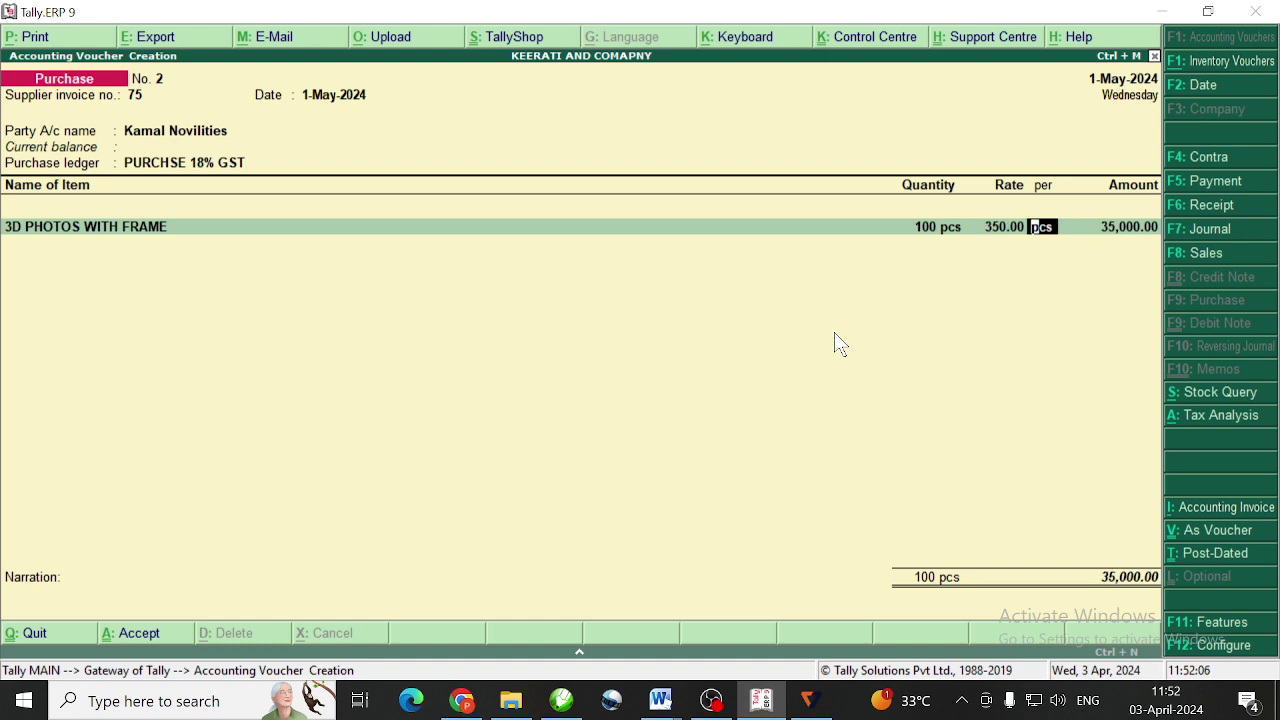
pyautogui.press('Return')
pyautogui.press('Return')
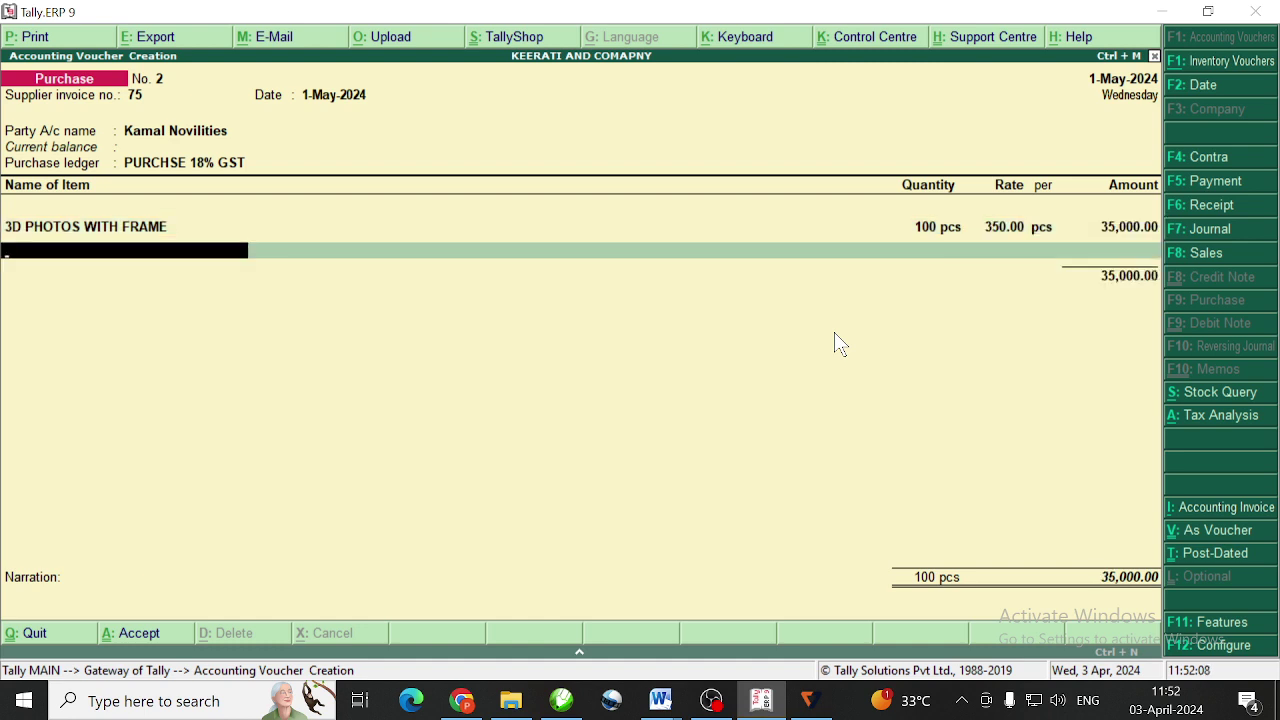
# Add an IGST tax line of 6,300.00, replacing the CGST ledger chosen at first
pyautogui.press('Return')
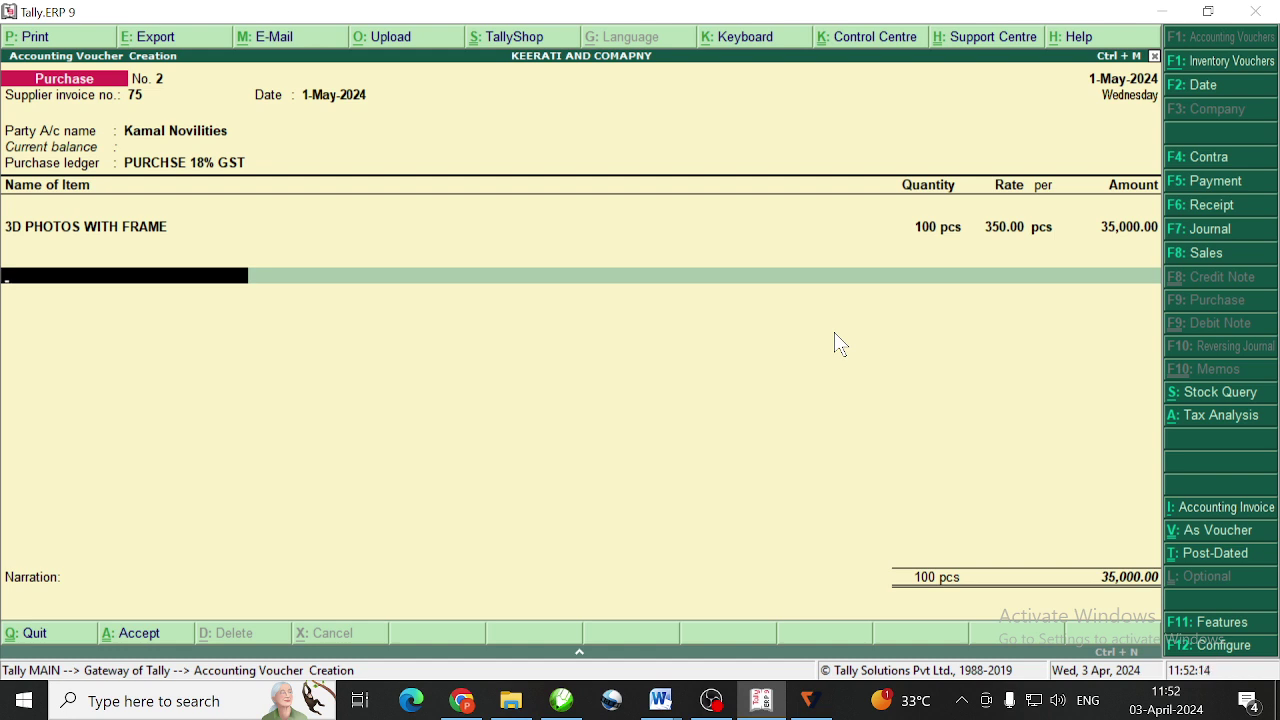
pyautogui.write('C')
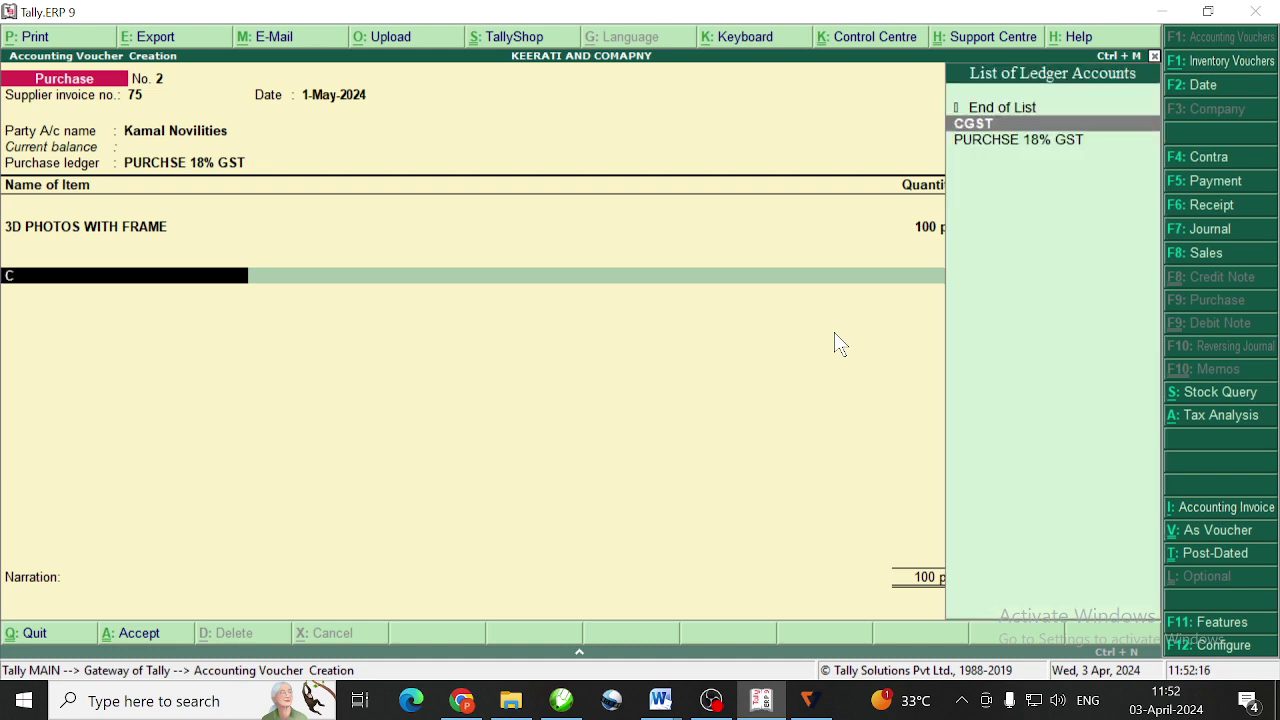
pyautogui.press('Return')
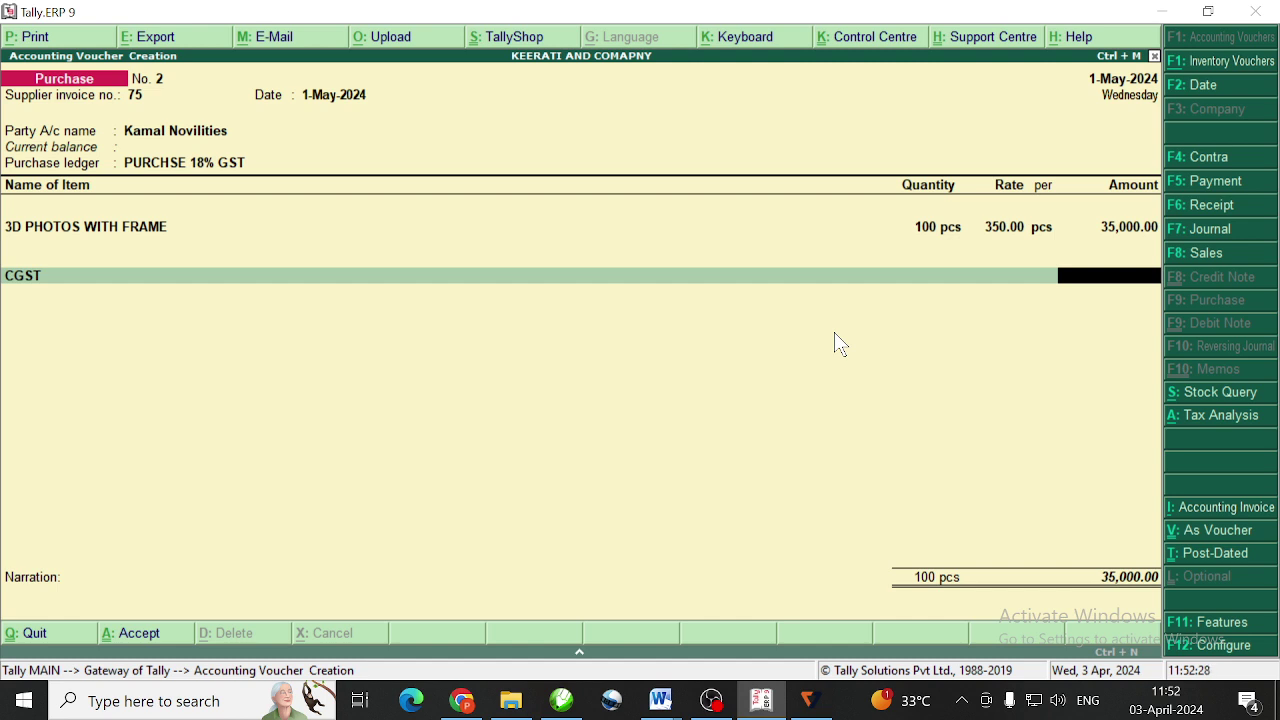
pyautogui.press('BackSpace')
pyautogui.write('I')
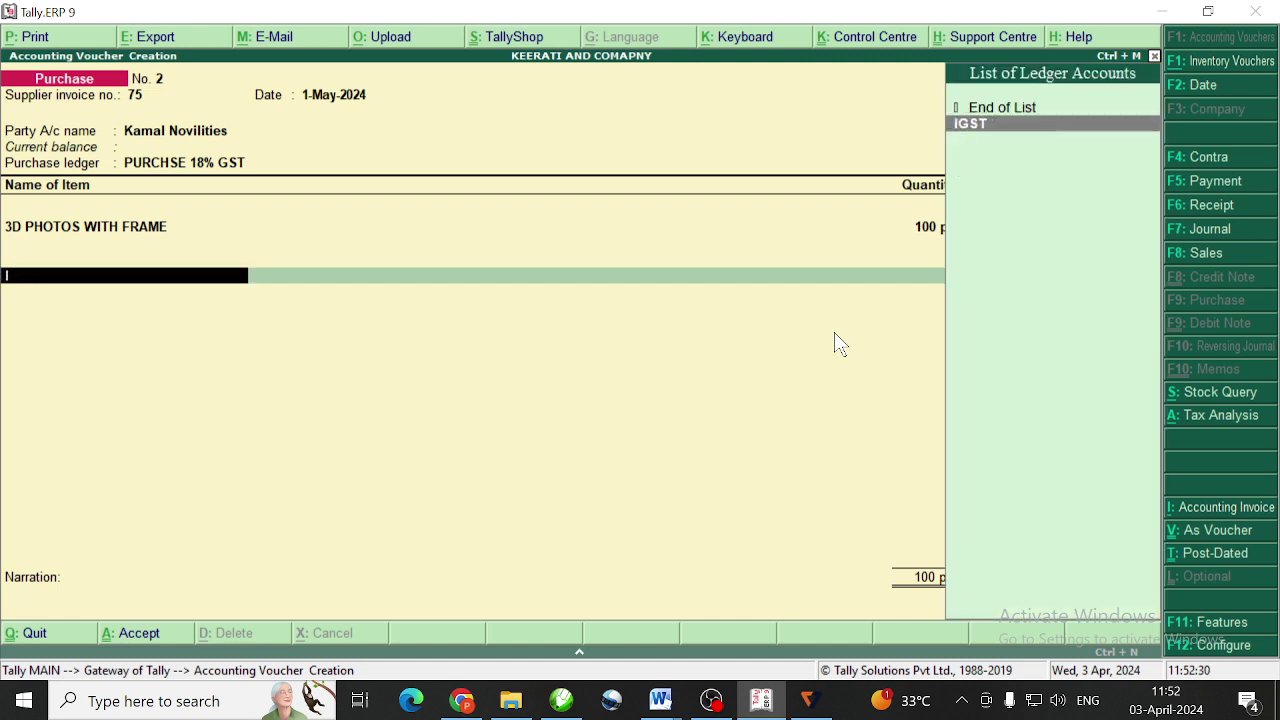
pyautogui.press('Return')
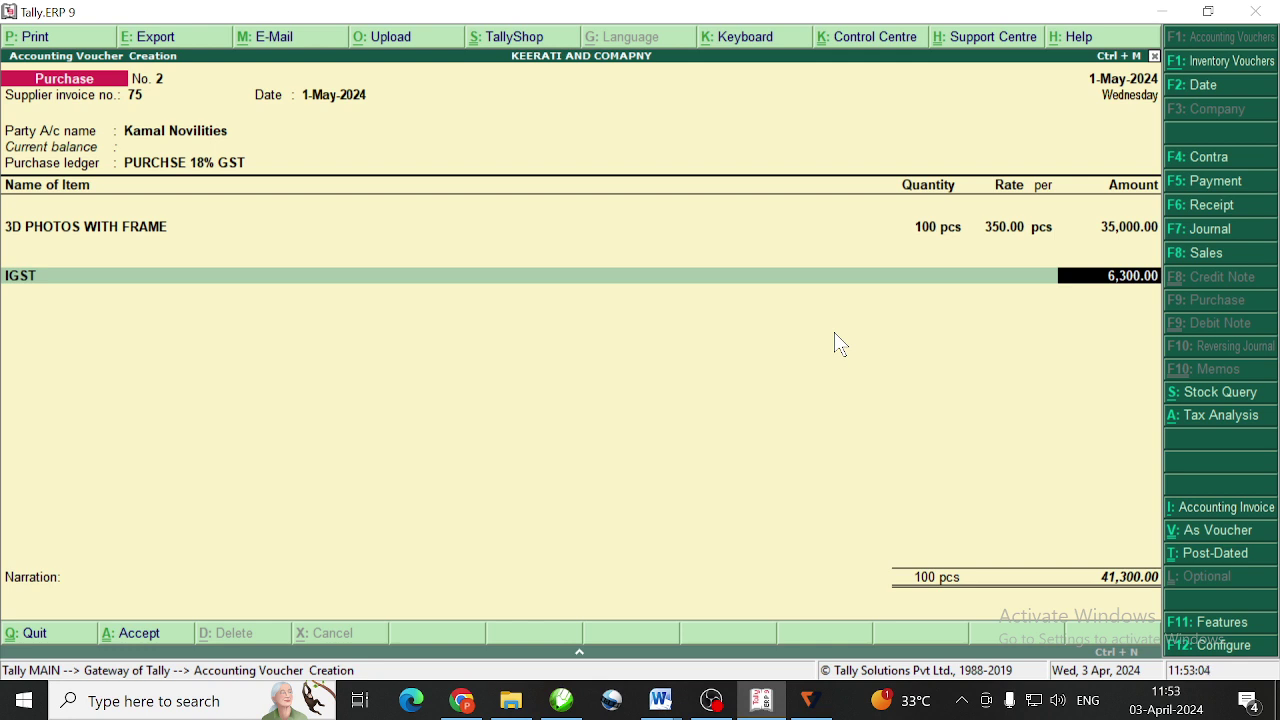
# Accept the 6,300.00 IGST amount and save the 41,300.00 purchase voucher No. 2
pyautogui.press('Return')
pyautogui.press('Return')
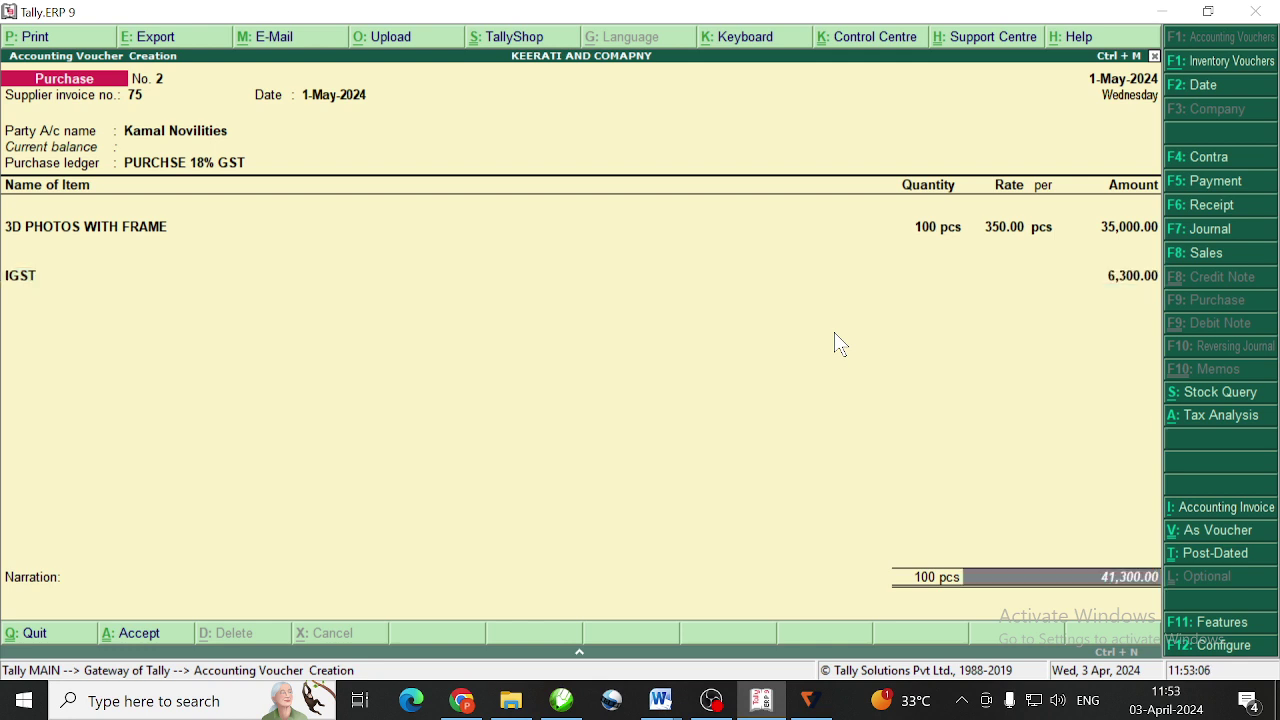
pyautogui.press('Return')
pyautogui.press('Return')
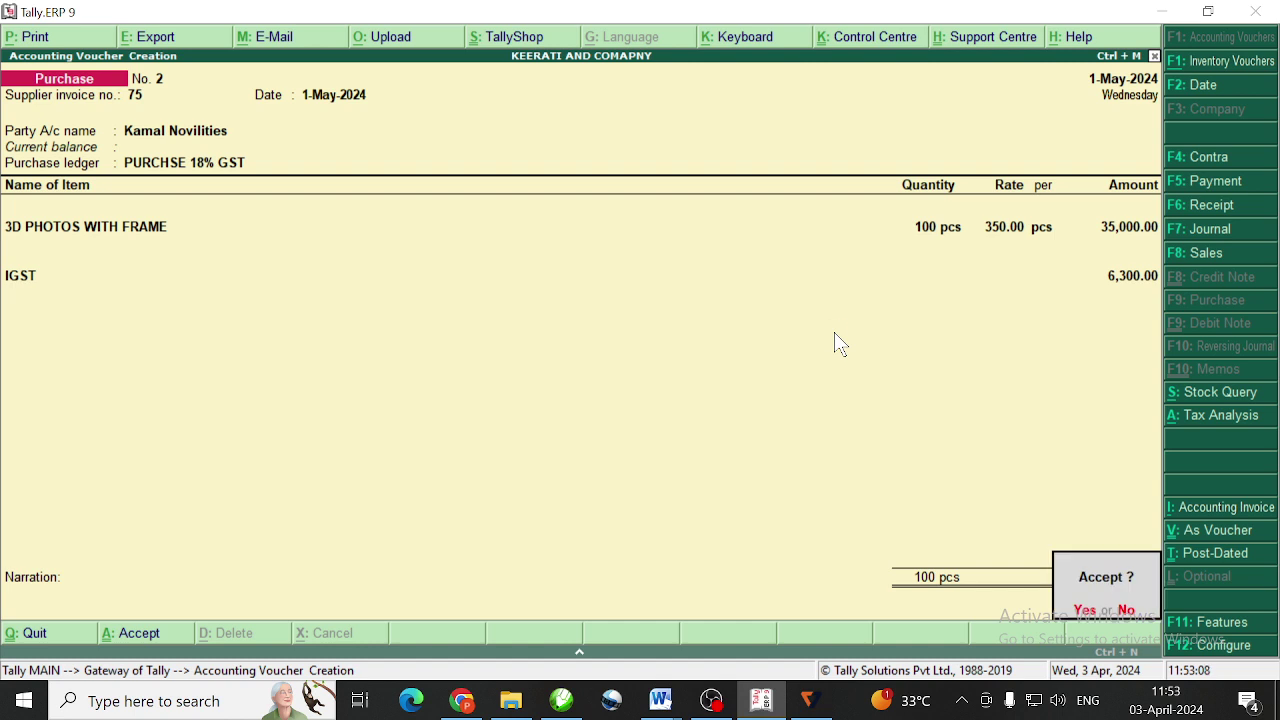
pyautogui.press('Return')
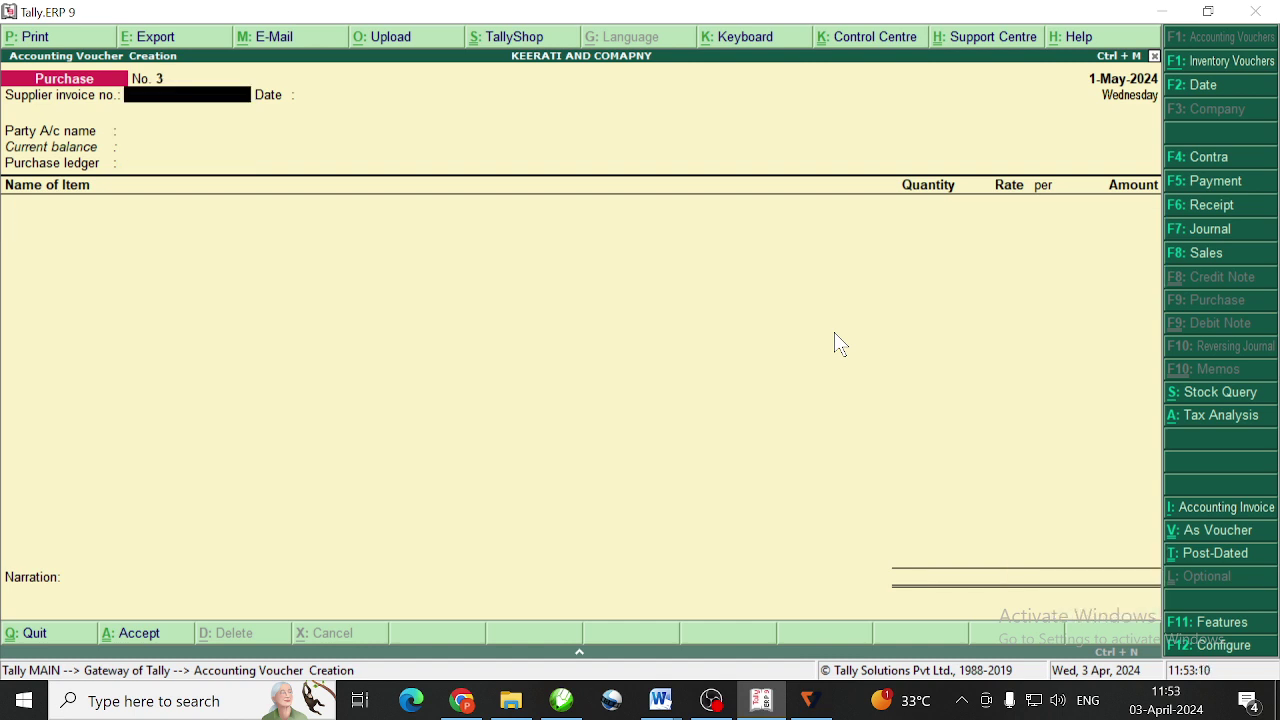